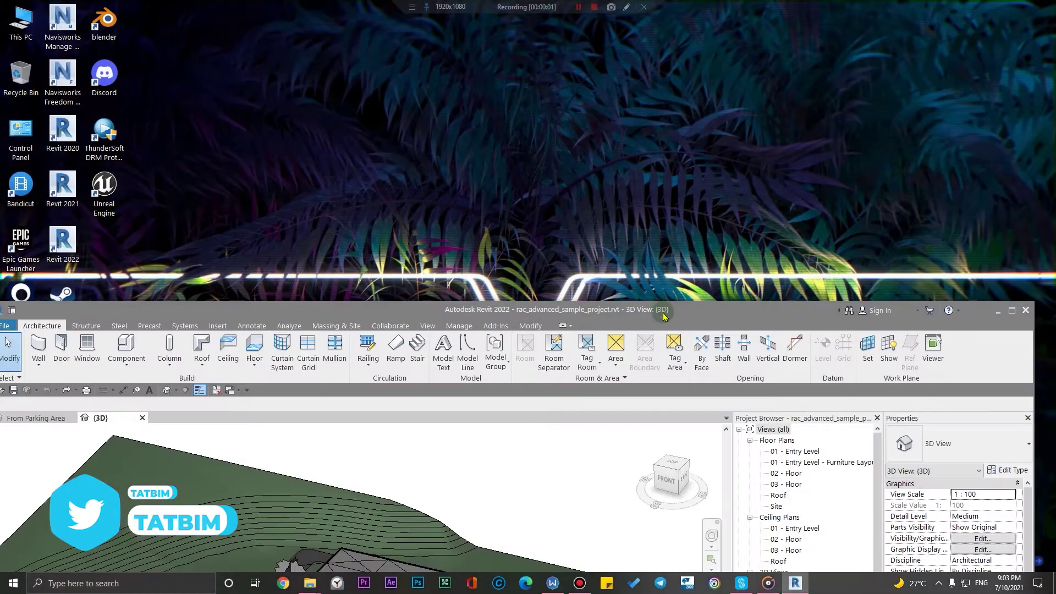
- Maximize the Revit window and cancel the accidentally started Join command
double_click(663, 309)
mouse_move(562, 345)
middle_mouse_down("shift")
mouse_move(570, 381)
mouse_move(572, 372)
middle_mouse_up("shift")
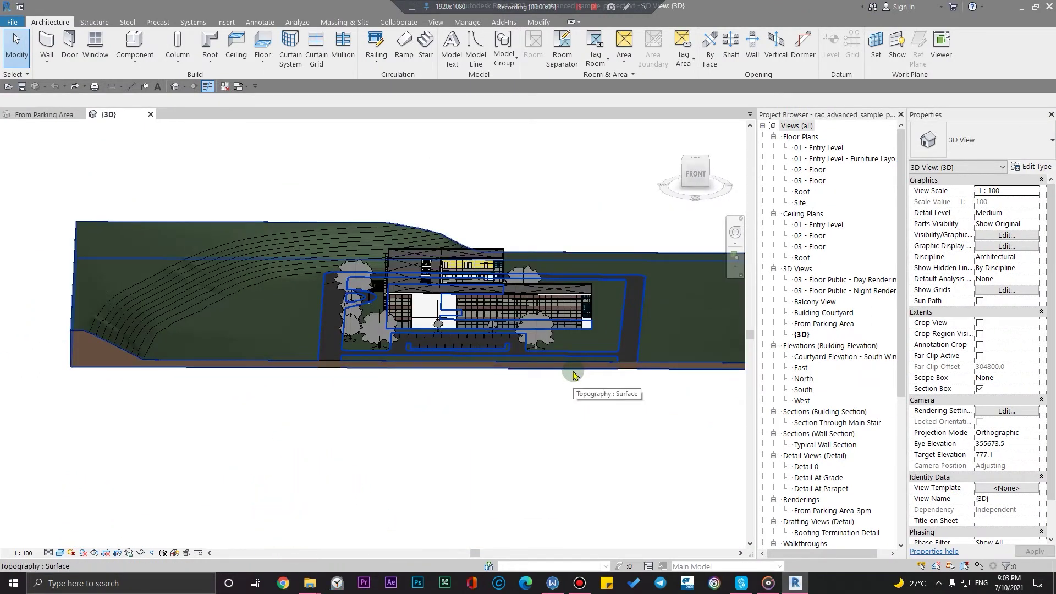
key("j")
key("g")
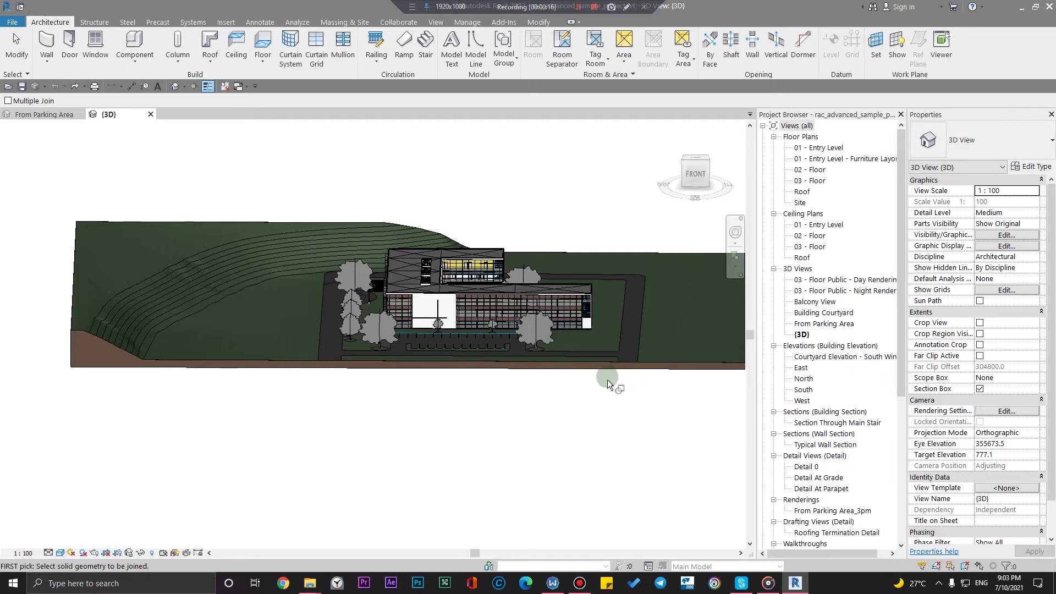
middle_click_drag(408, 471, 547, 370)
key("Escape")
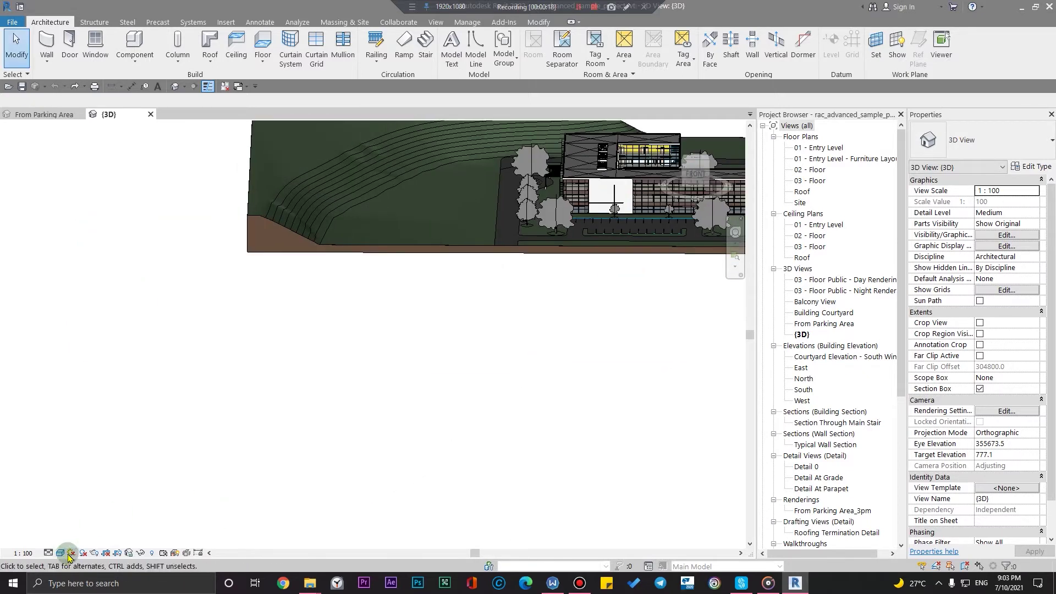
- Orbit to a near-top view of the building and site, then open the Site floor plan
mouse_move(576, 355)
middle_mouse_down()
mouse_move(506, 407)
mouse_move(418, 331)
middle_mouse_up()
middle_click_drag(663, 266, 583, 308, "shift")
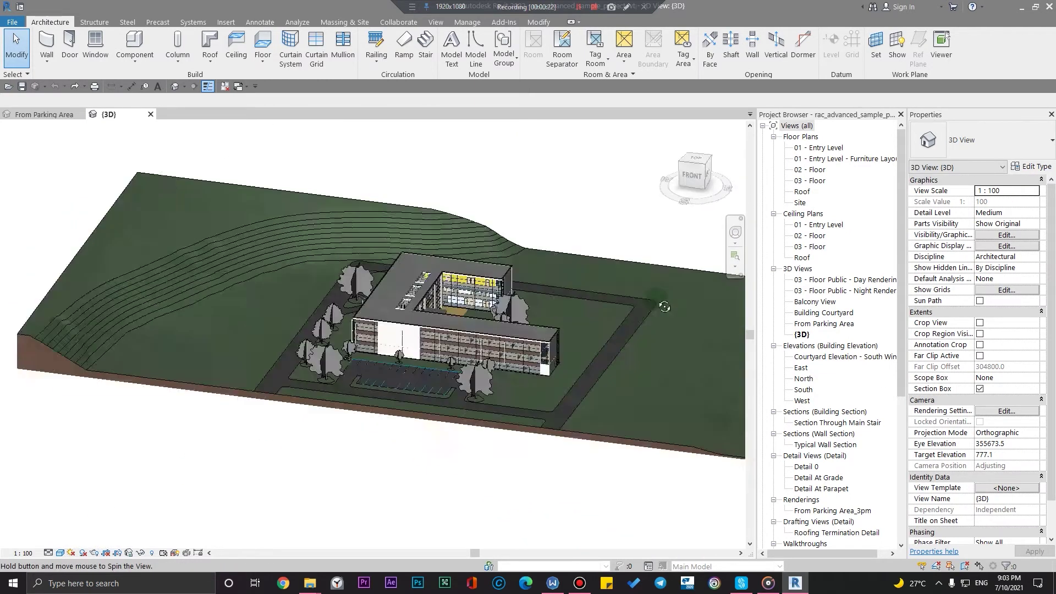
mouse_move(583, 308)
middle_mouse_down("shift")
mouse_move(607, 334)
mouse_move(539, 231)
middle_mouse_up("shift")
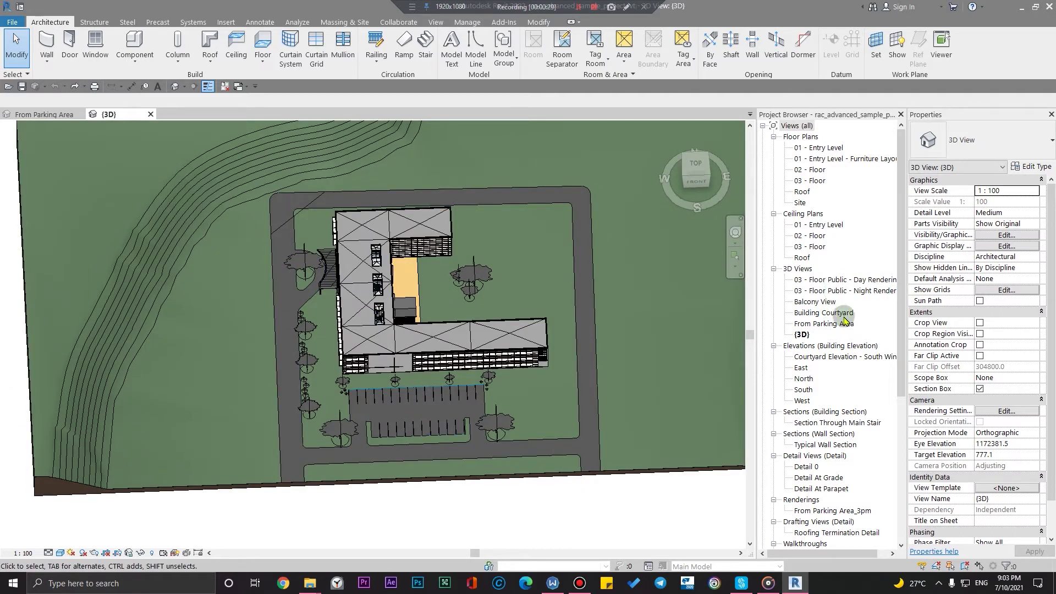
scroll(825, 264, "down", 1)
scroll(830, 302, "down", 4)
scroll(835, 357, "down", 2)
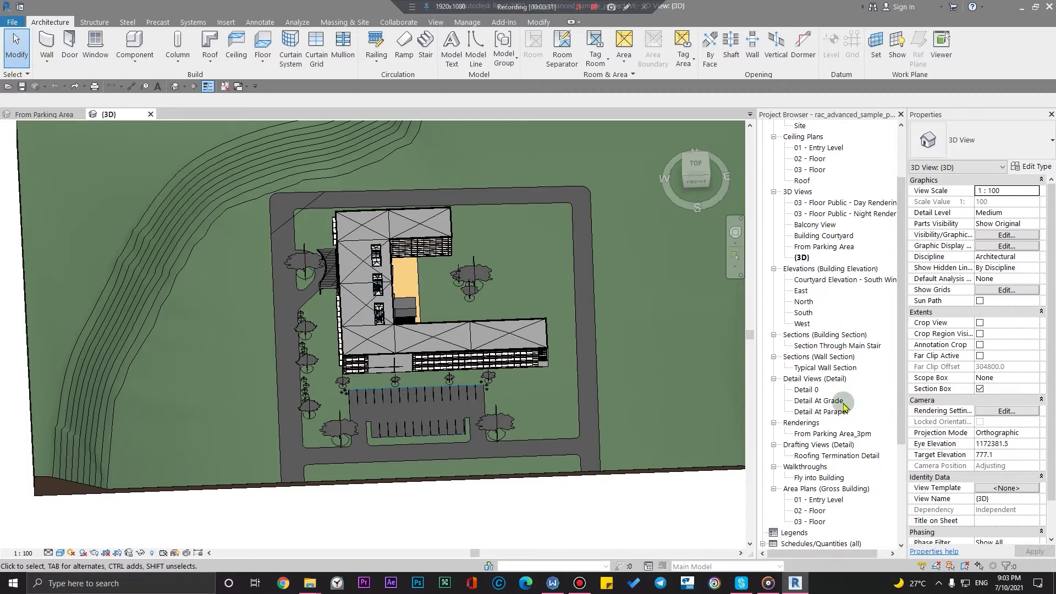
scroll(843, 406, "up", 7)
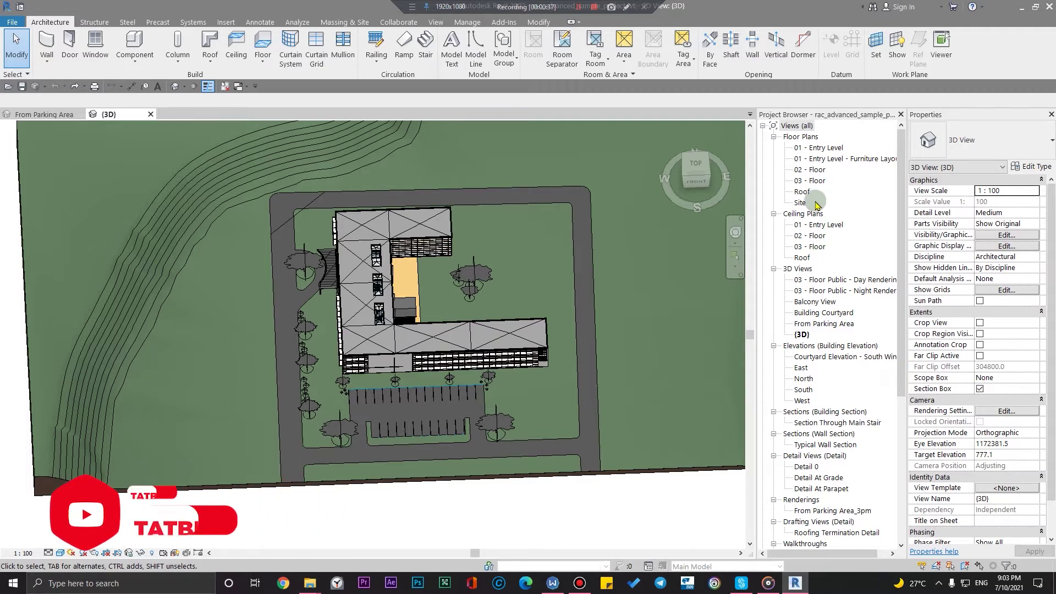
double_click(800, 202)
- Reveal the hidden elements in the Site plan and zoom in on grids D to J
middle_click_drag(319, 440, 399, 414)
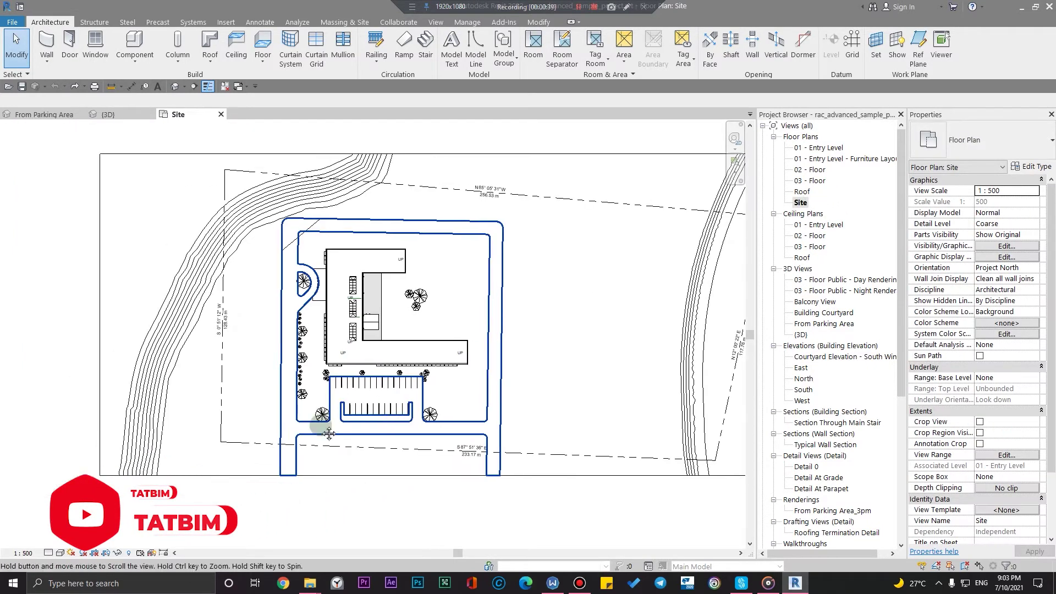
left_click(127, 554)
scroll(419, 338, "up", 3)
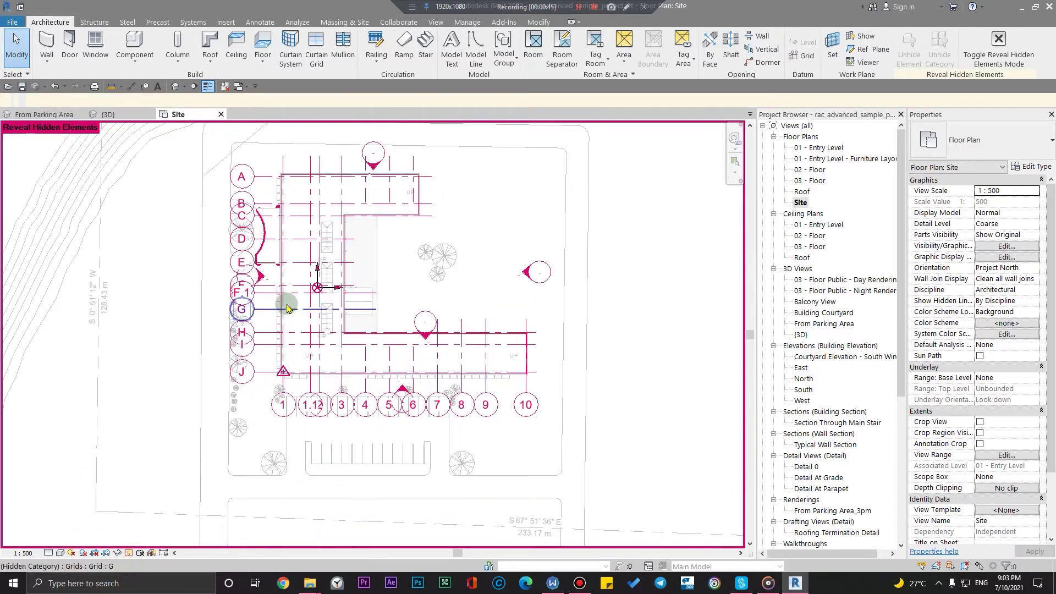
scroll(348, 297, "up", 4)
middle_click_drag(348, 297, 424, 130)
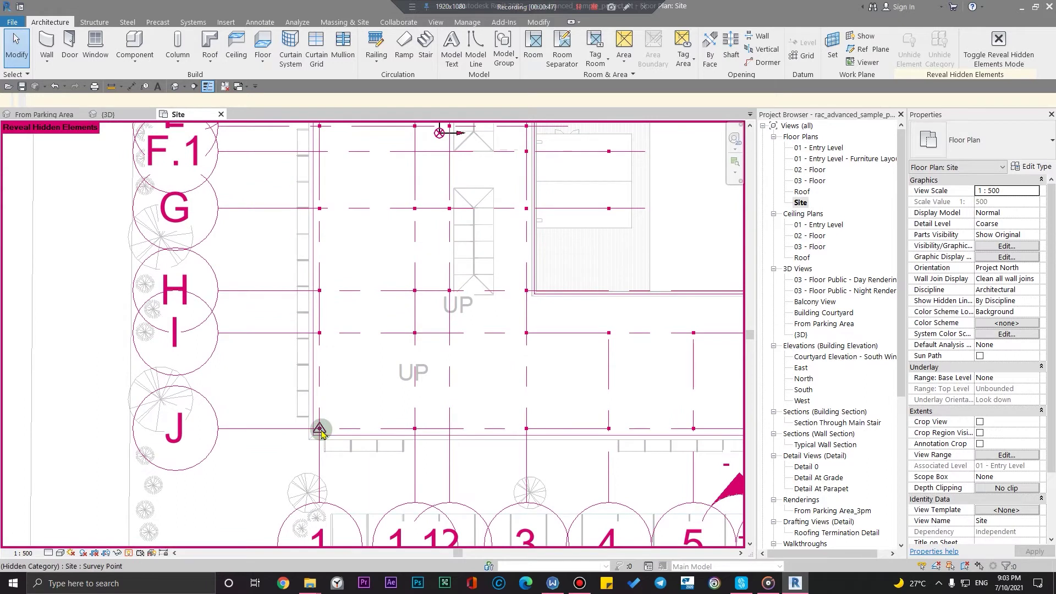
mouse_move(322, 437)
middle_mouse_down()
mouse_move(467, 333)
mouse_move(448, 273)
middle_mouse_up()
scroll(467, 332, "up", 5)
- Check the Project Base Point (N/S 22635.1, E/W 9202.0, angle 0°), then hide revealed elements
left_click(411, 267)
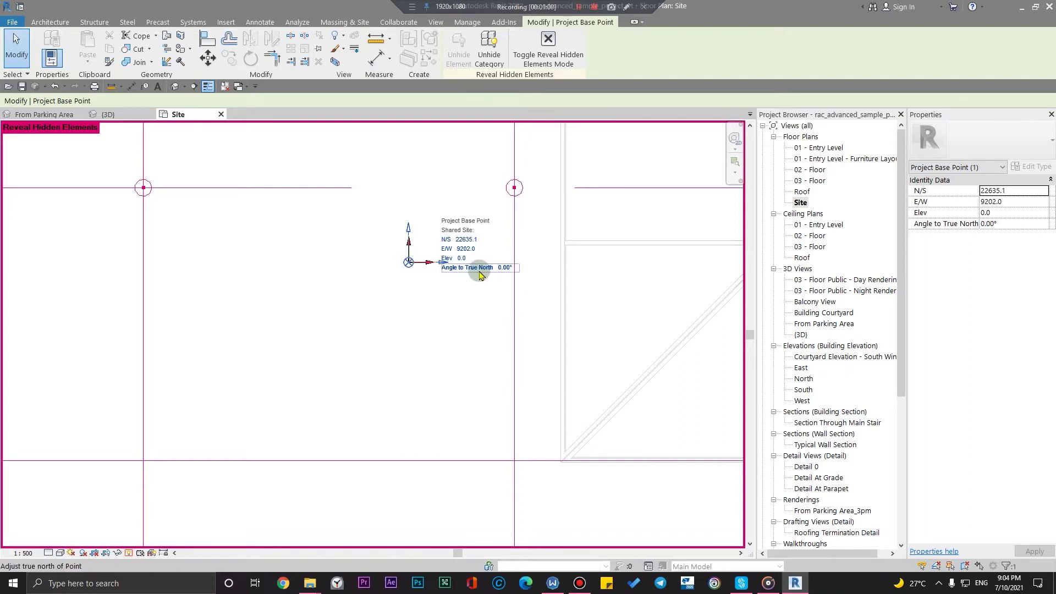
scroll(479, 273, "down", 1)
scroll(473, 267, "down", 1)
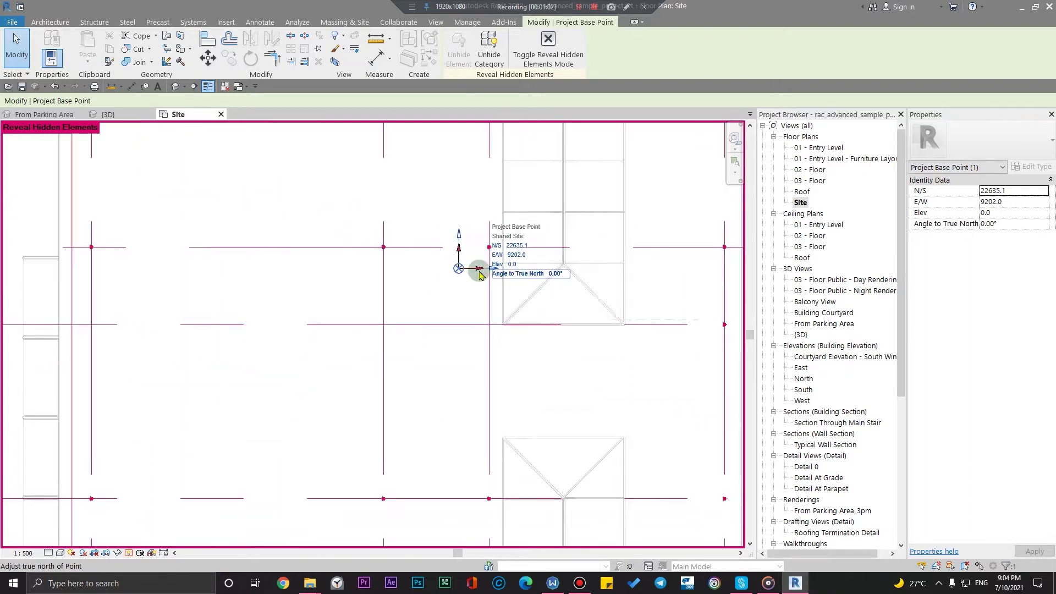
scroll(473, 267, "down", 2)
scroll(473, 270, "down", 2)
middle_click_drag(542, 367, 405, 391)
scroll(405, 335, "up", 2)
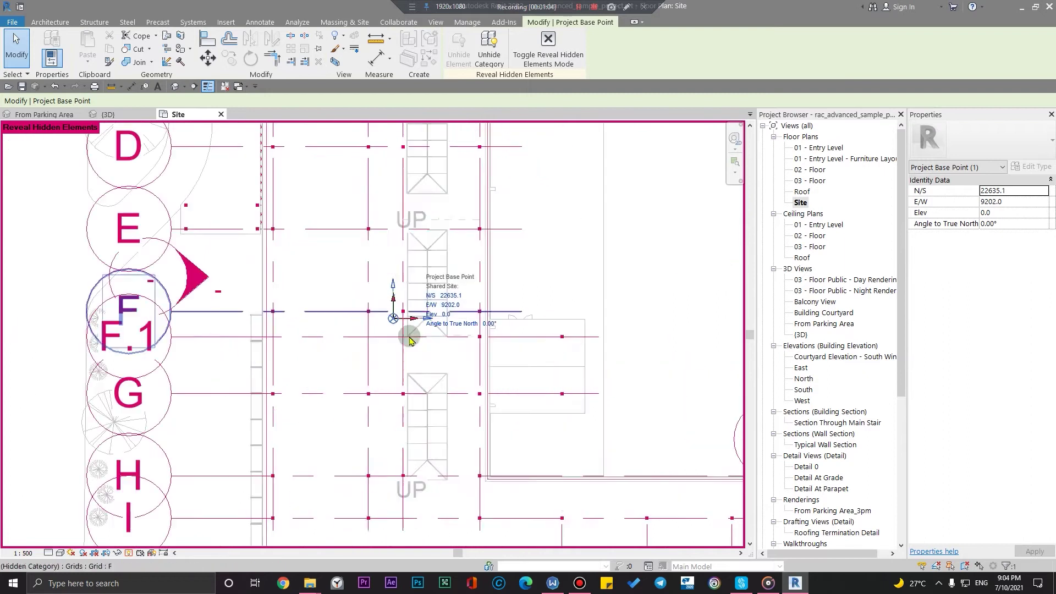
scroll(431, 332, "up", 2)
scroll(383, 317, "up", 2)
scroll(383, 317, "down", 1)
scroll(419, 293, "down", 2)
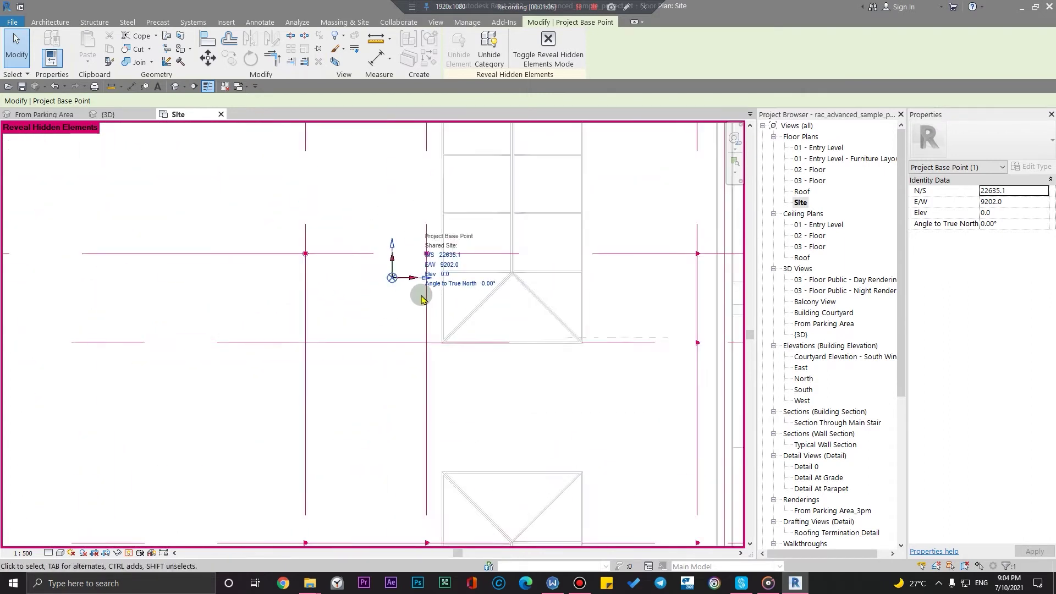
scroll(385, 383, "down", 2)
mouse_move(384, 382)
middle_mouse_down()
mouse_move(425, 380)
mouse_move(393, 425)
middle_mouse_up()
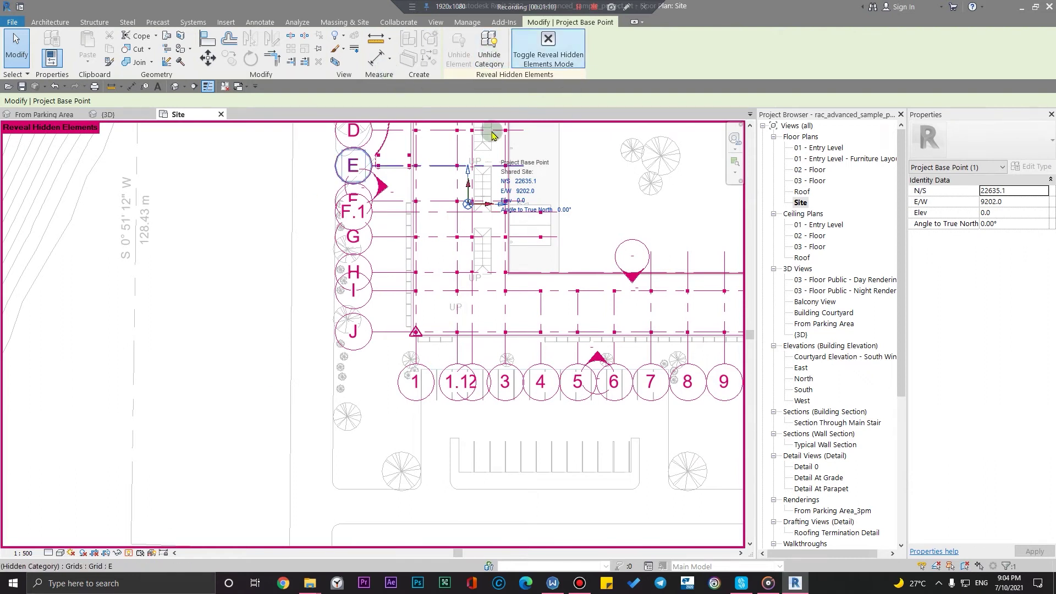
middle_click_drag(476, 288, 466, 304)
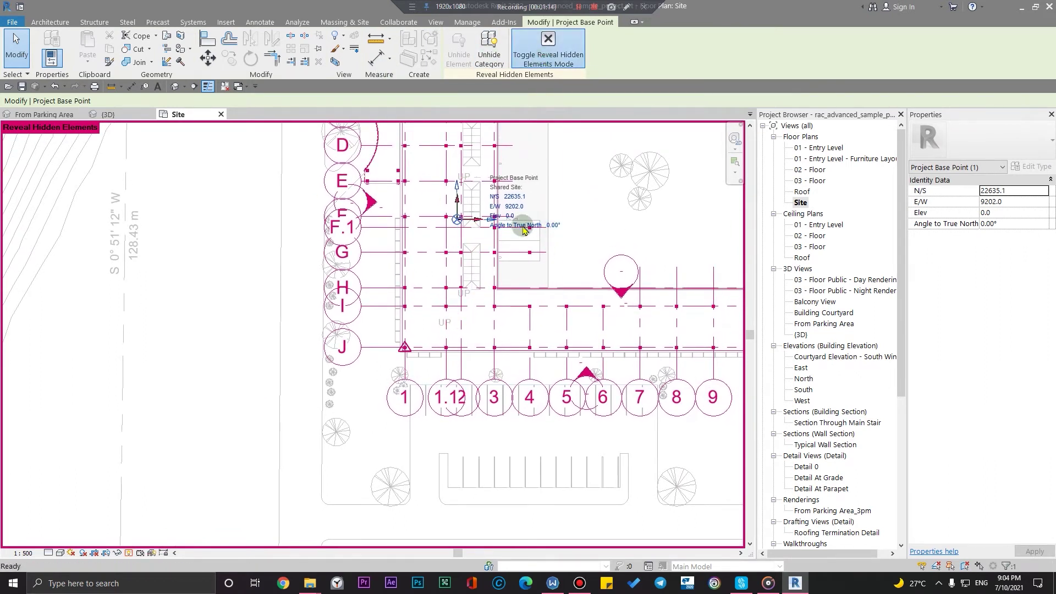
left_click(548, 47)
- Return to the {3D} view, tilted to show the whole building and sloped terrain
scroll(499, 354, "down", 5)
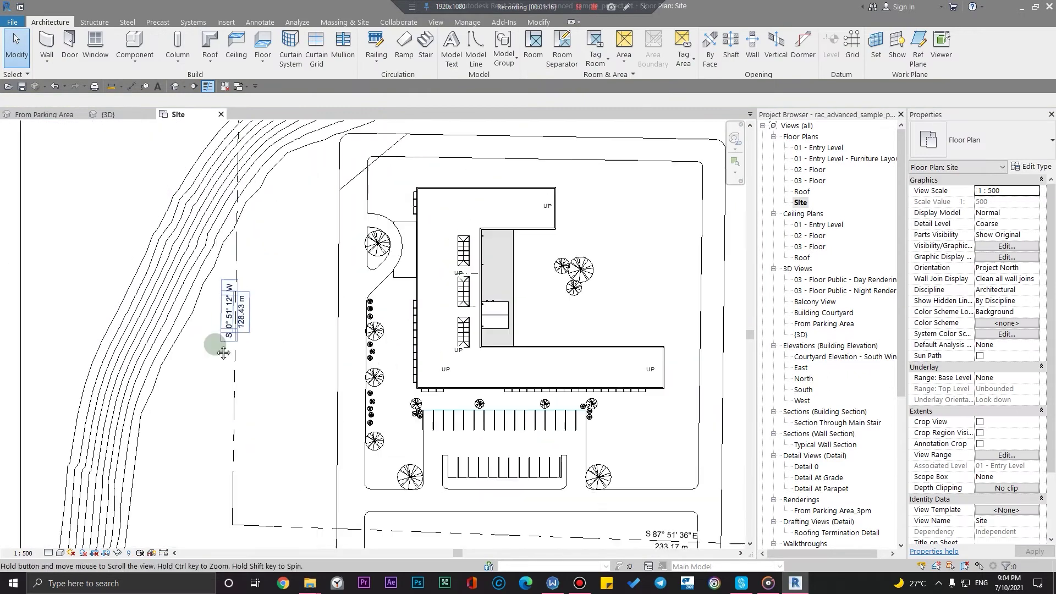
left_click(108, 114)
middle_click_drag(511, 441, 464, 315, "shift")
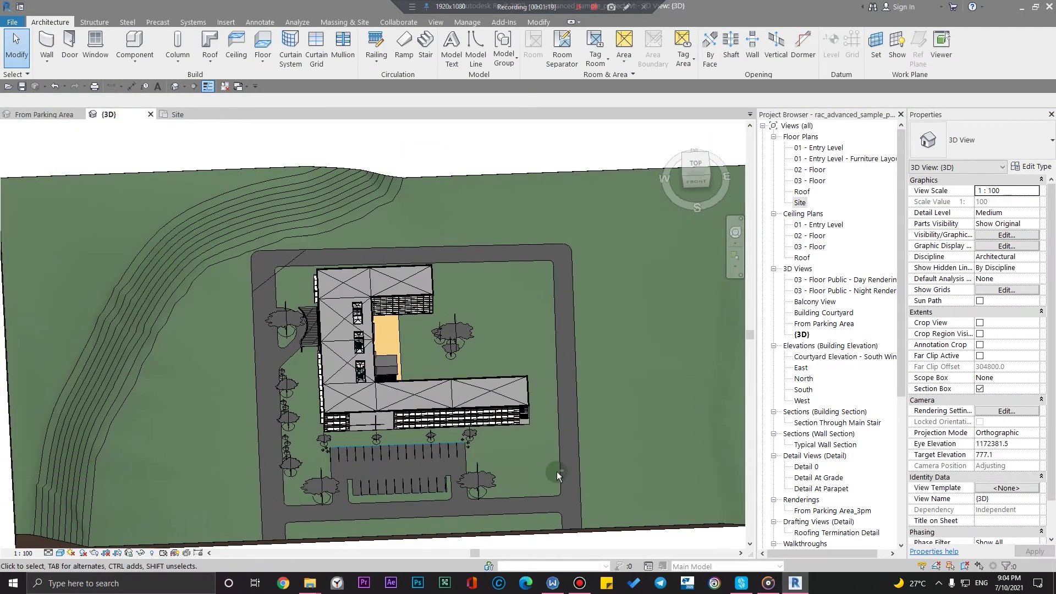
scroll(350, 366, "up", 1)
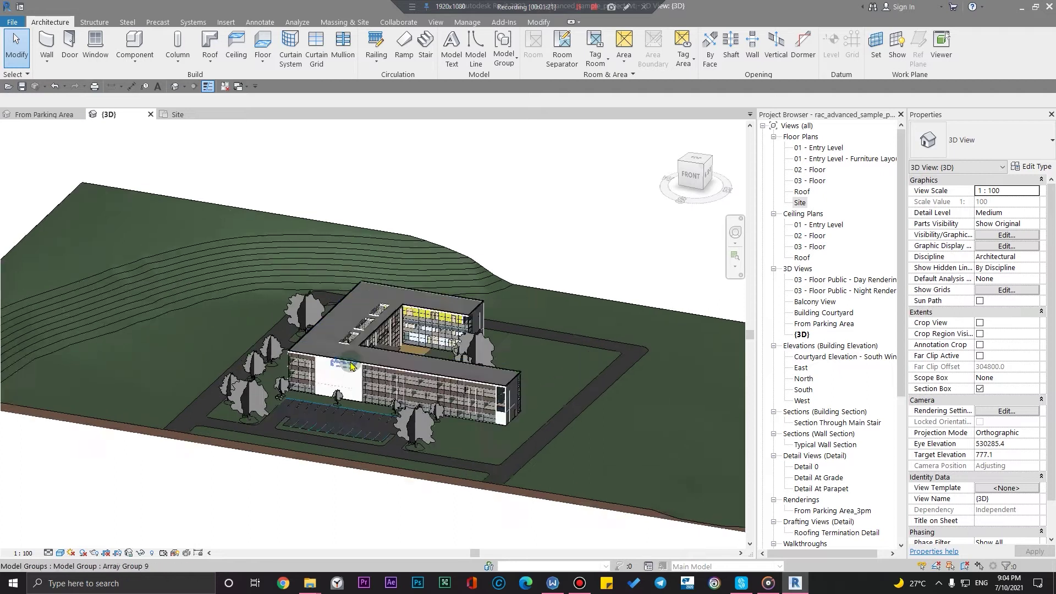
scroll(350, 366, "up", 3)
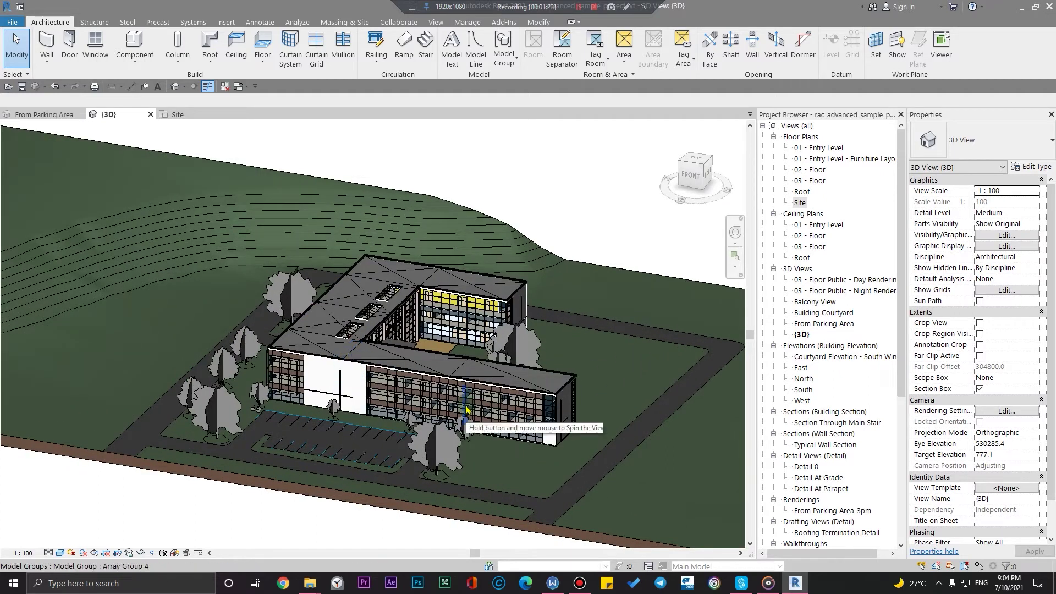
middle_click_drag(489, 310, 451, 325)
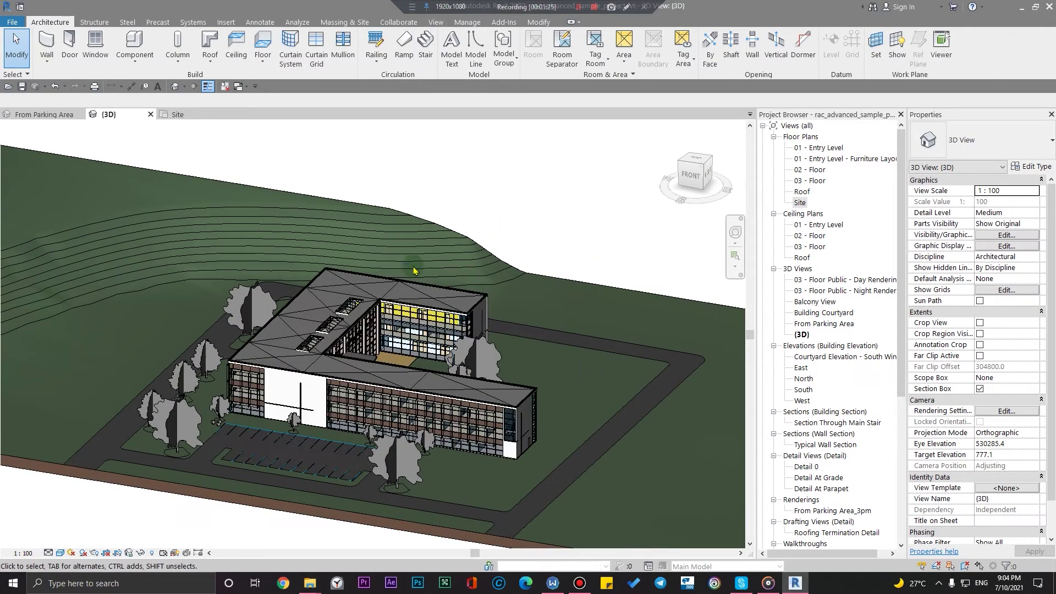
middle_click_drag(388, 232, 407, 188)
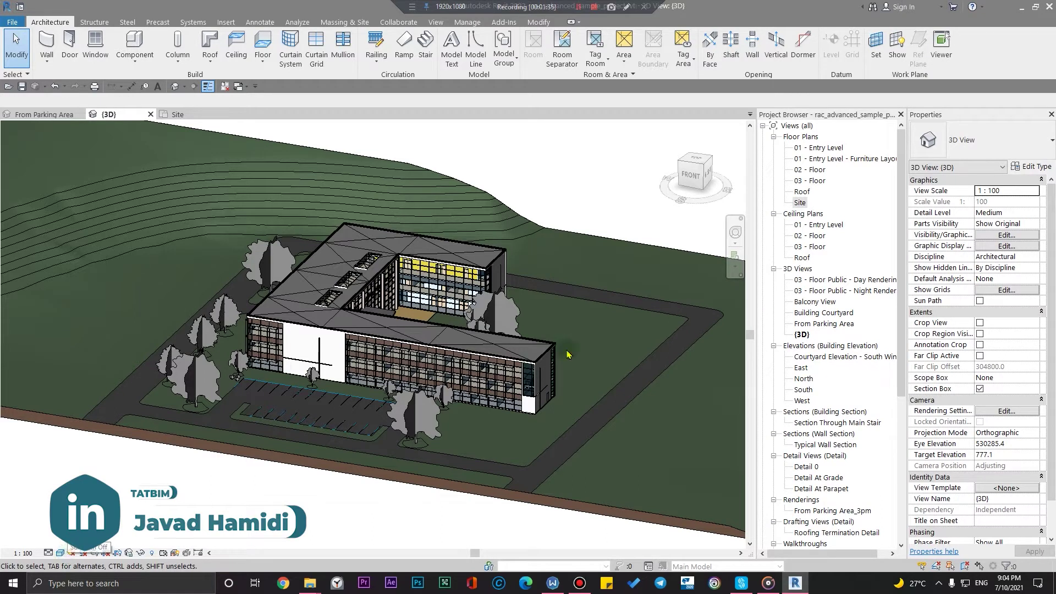
scroll(568, 355, "down", 1)
scroll(568, 354, "down", 2)
- Turn on the sun path using the specified project location, date and time
left_click(72, 553)
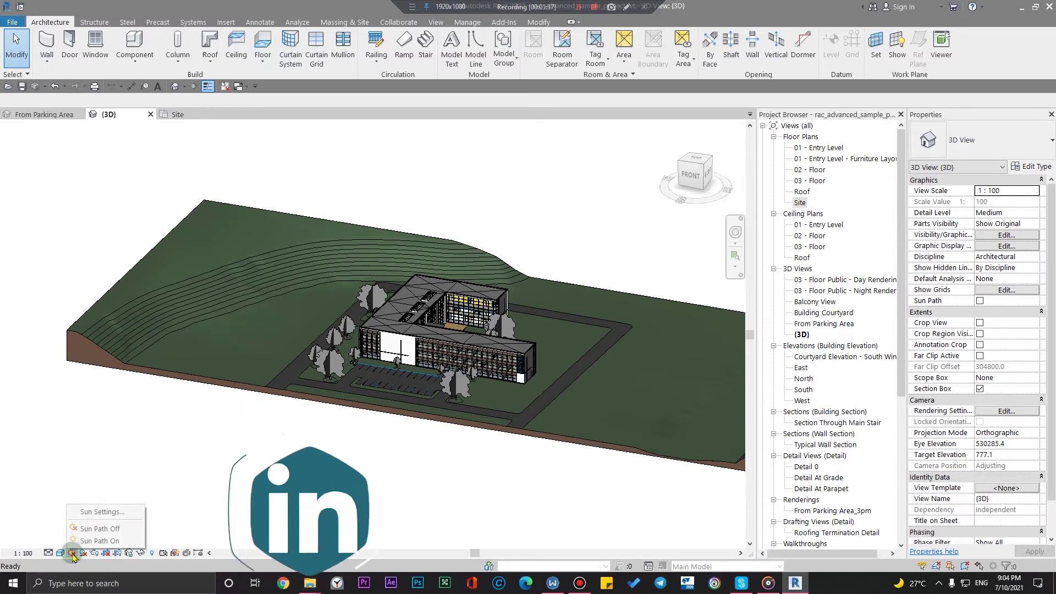
left_click(106, 541)
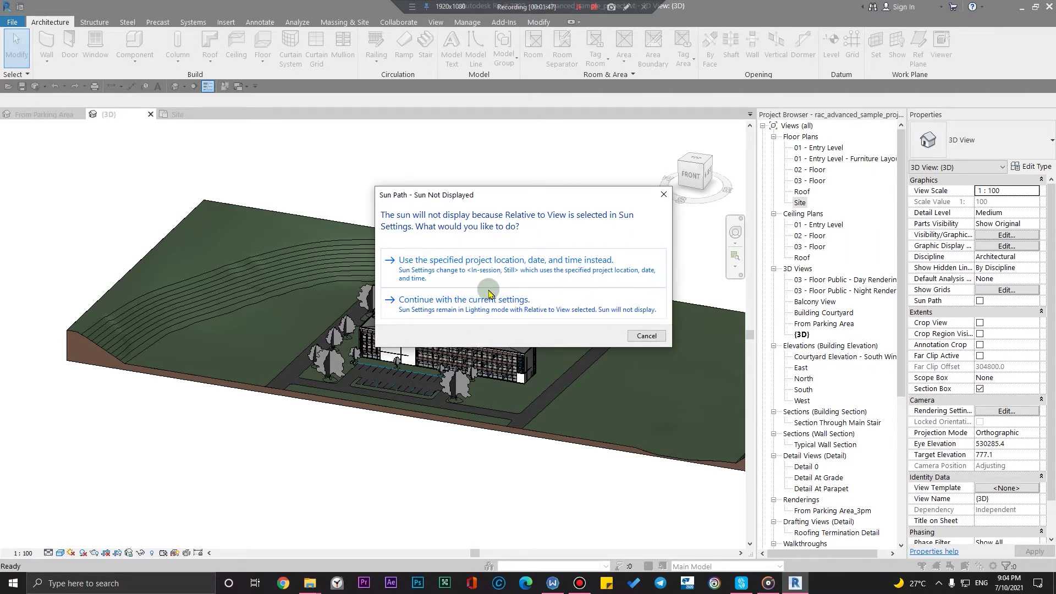
left_click(467, 276)
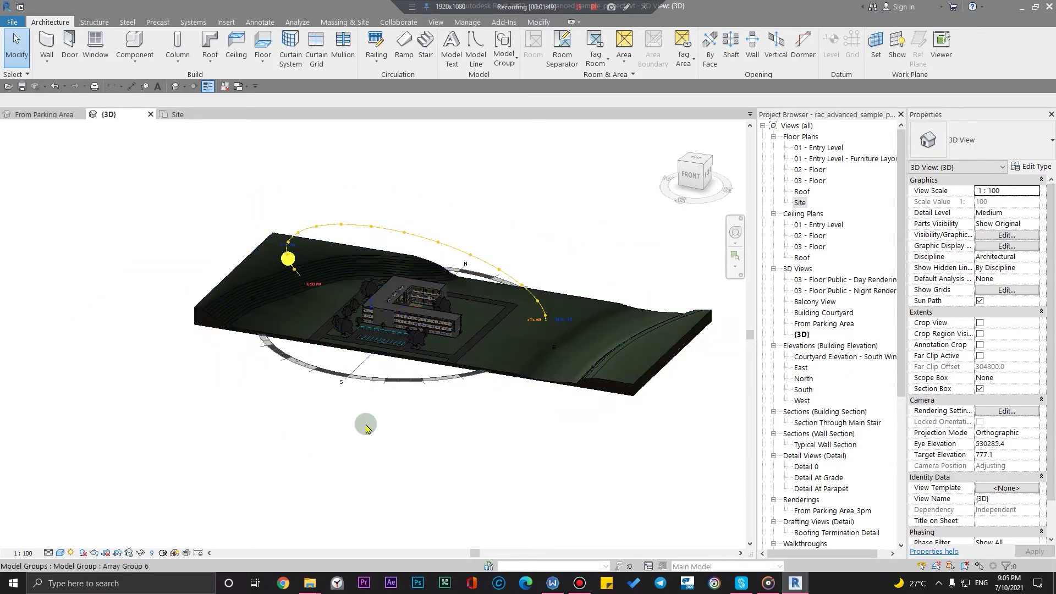
mouse_move(365, 424)
middle_mouse_down("shift")
mouse_move(293, 362)
mouse_move(163, 505)
middle_mouse_up("shift")
- Bring up Sun Settings showing Manchester, NH, 5/10/2004, 5:17 PM
left_click(74, 556)
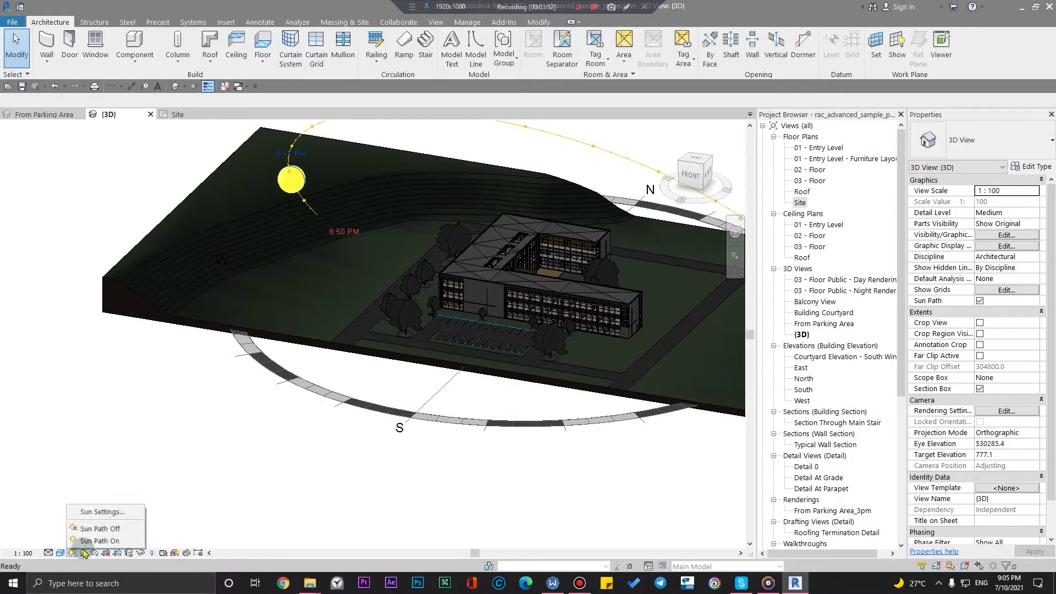
left_click(88, 508)
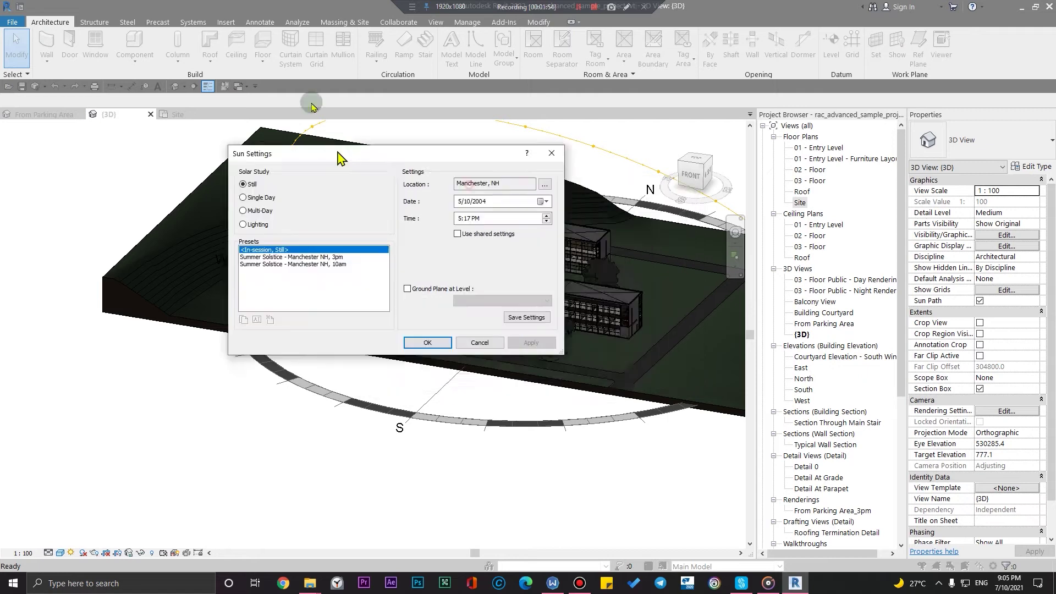
left_click_drag(468, 201, 492, 189)
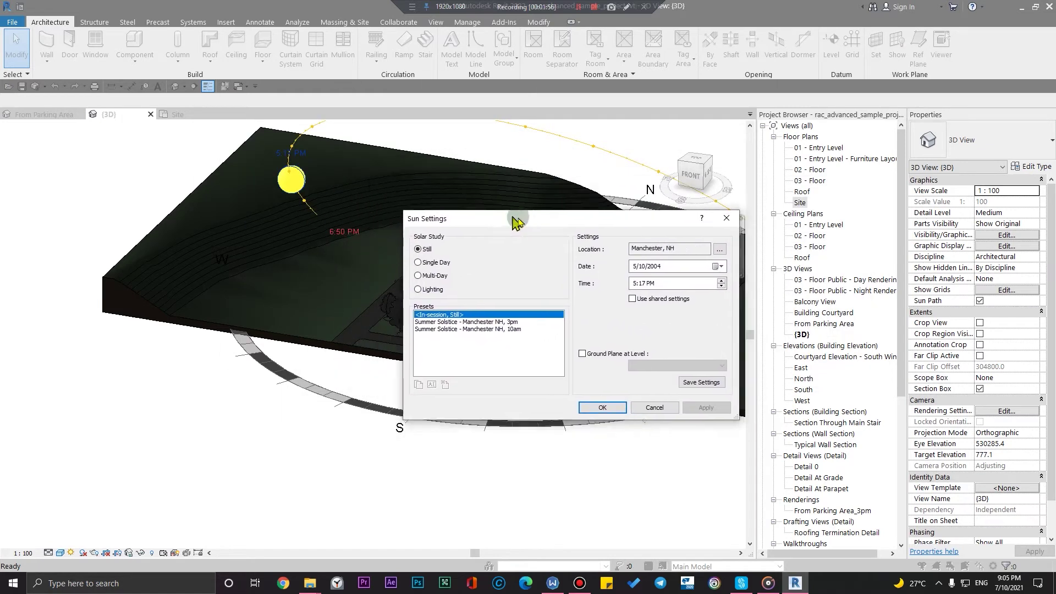
left_click_drag(516, 221, 520, 226)
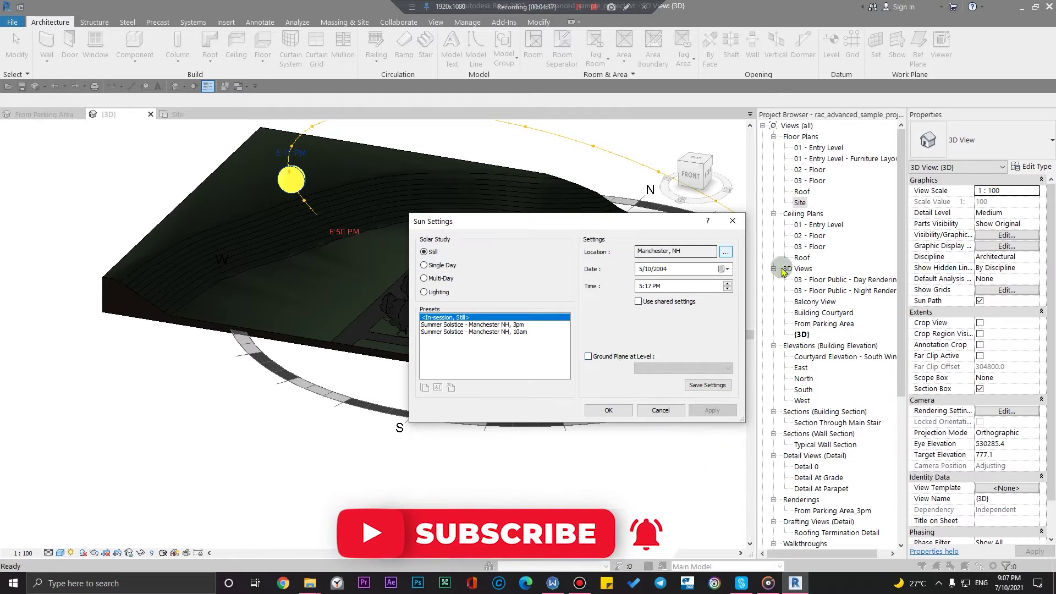
- Define the project location by Default City List, keeping Manchester, NH and its latitude
left_click(724, 254)
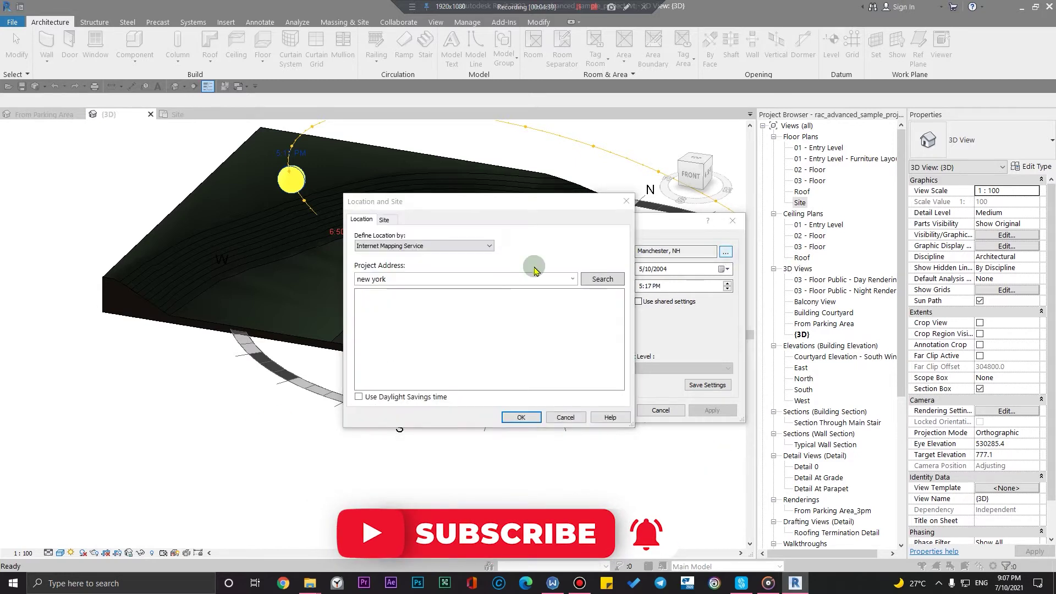
left_click(430, 246)
left_click(394, 256)
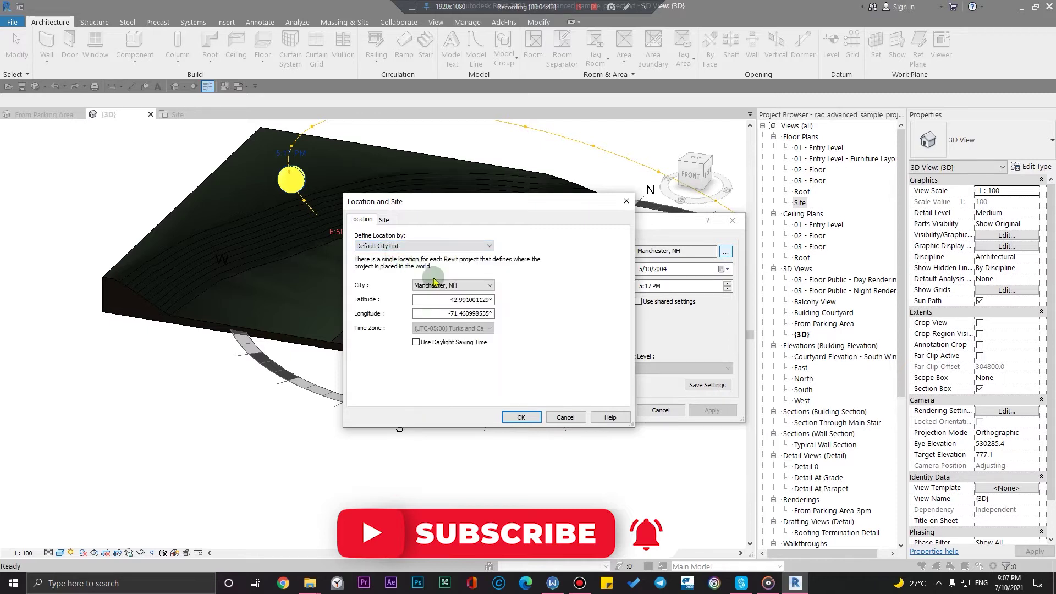
left_click(447, 285)
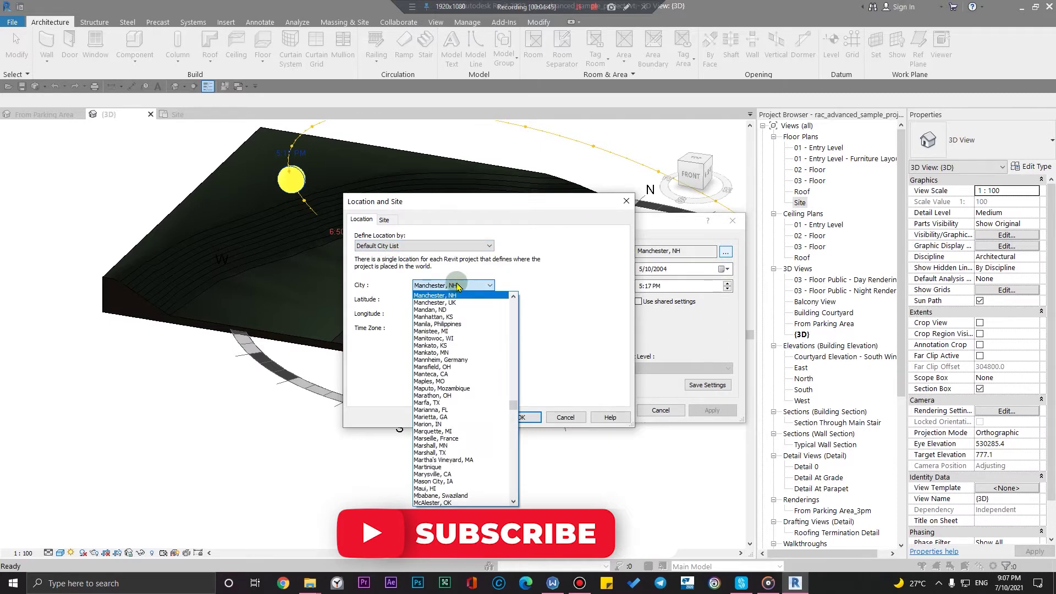
type("manila")
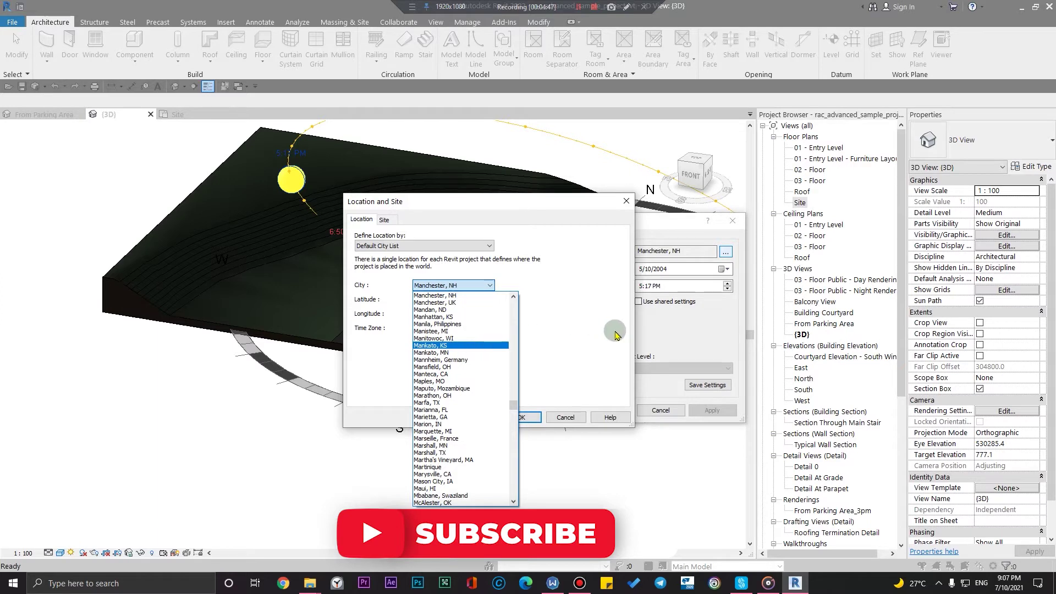
left_click(615, 329)
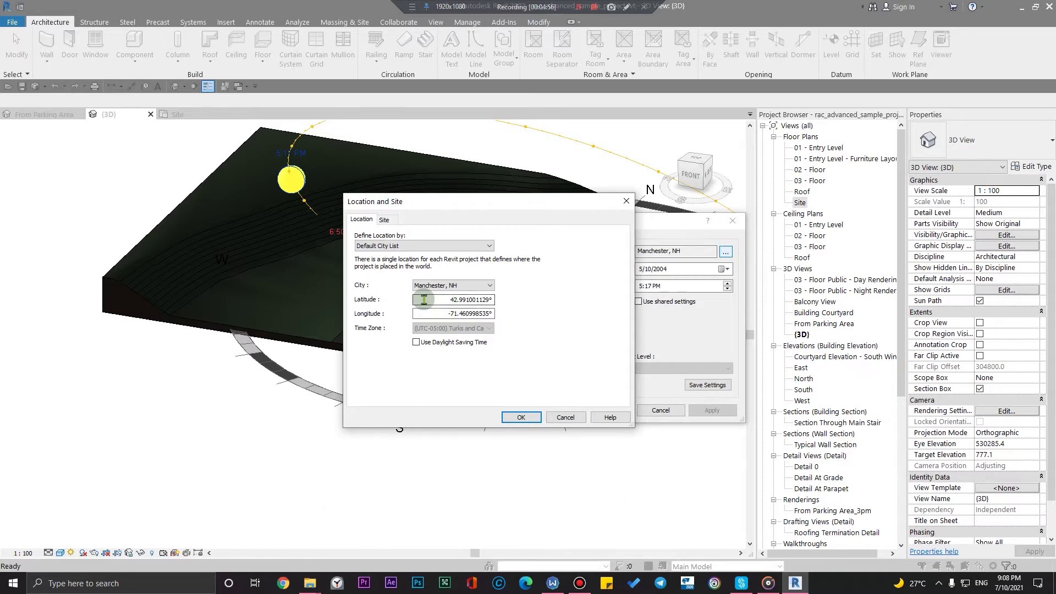
mouse_move(424, 299)
left_mouse_down()
mouse_move(493, 299)
mouse_move(495, 314)
left_mouse_up()
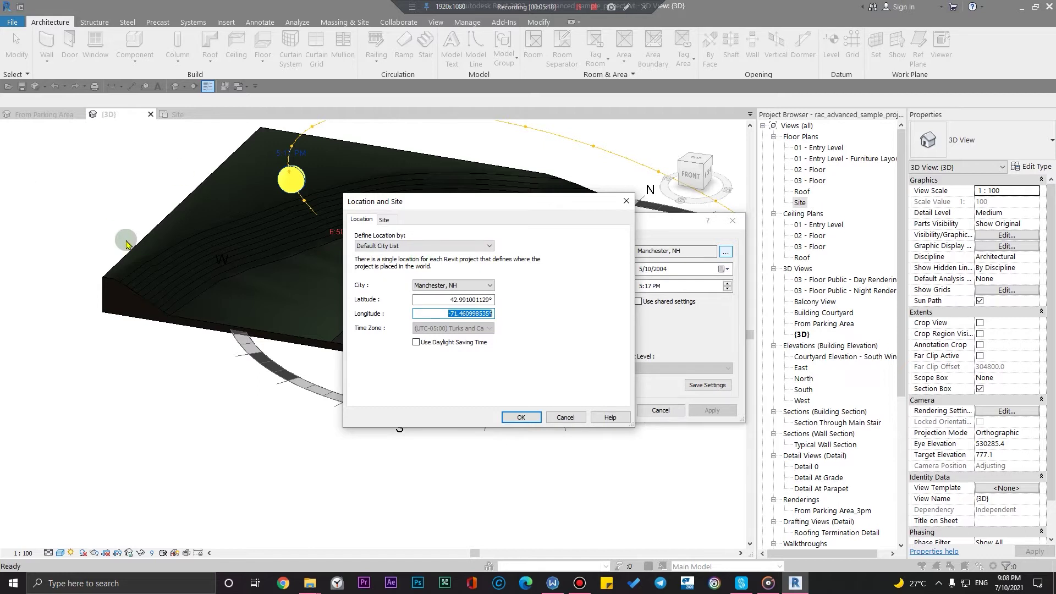
left_click(385, 246)
- Switch location to Internet Mapping Service and clear the Project Address field
left_click(395, 263)
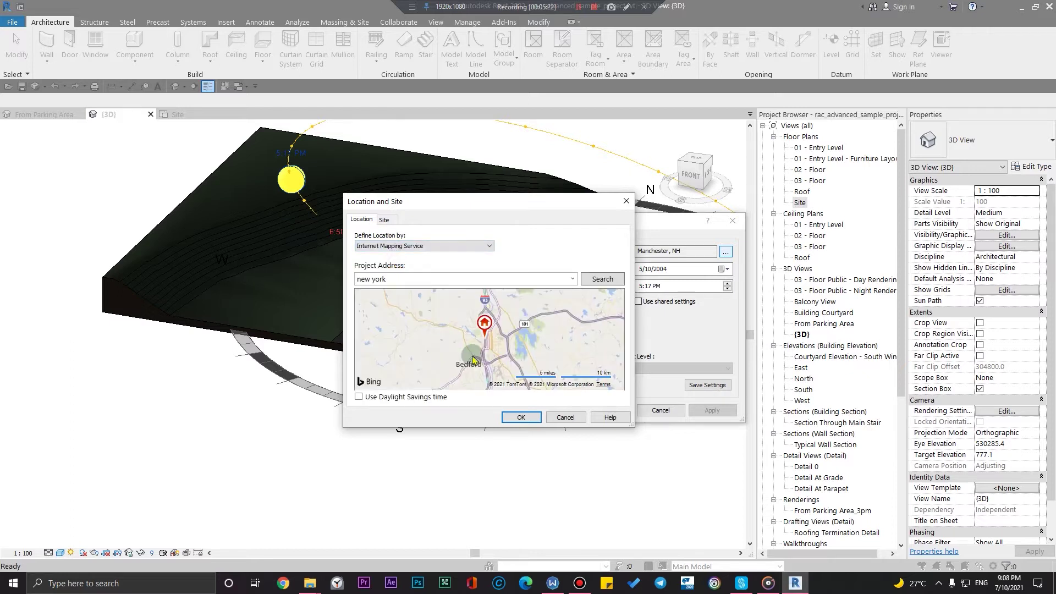
double_click(428, 279)
type("56000")
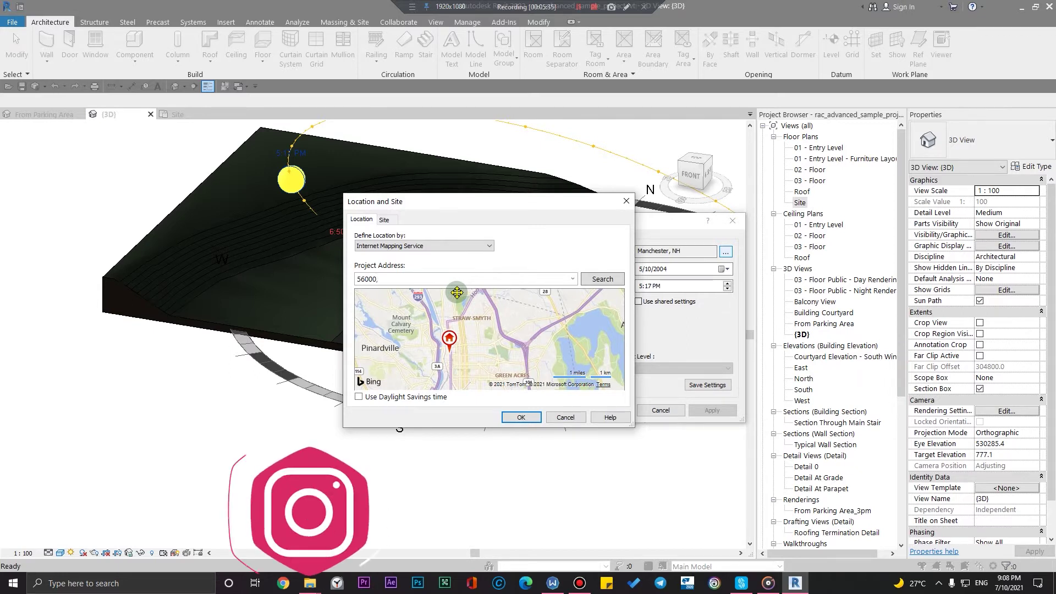
type(",545544545")
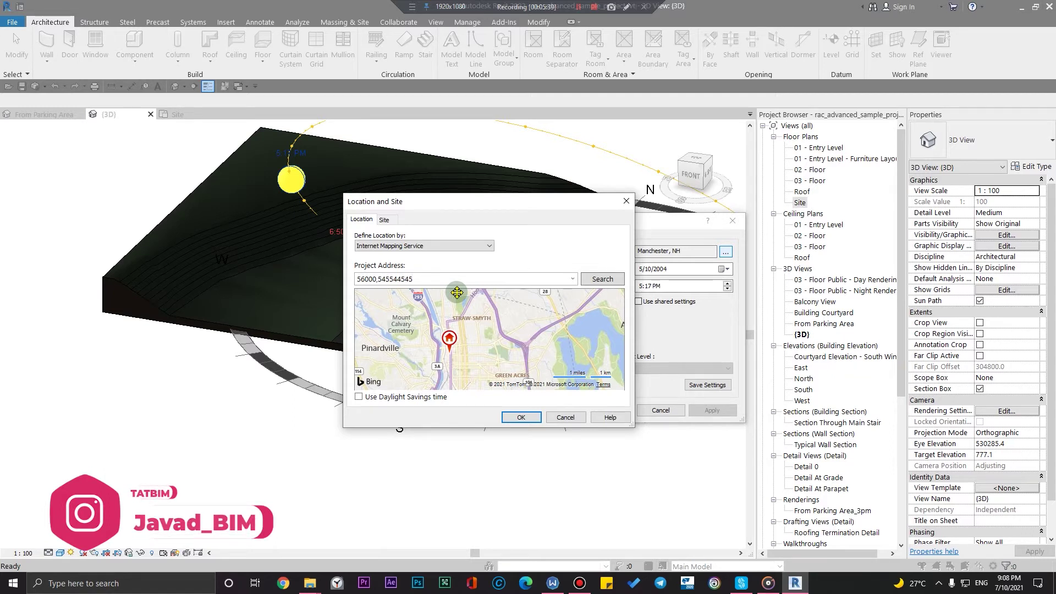
left_click_drag(429, 280, 327, 290)
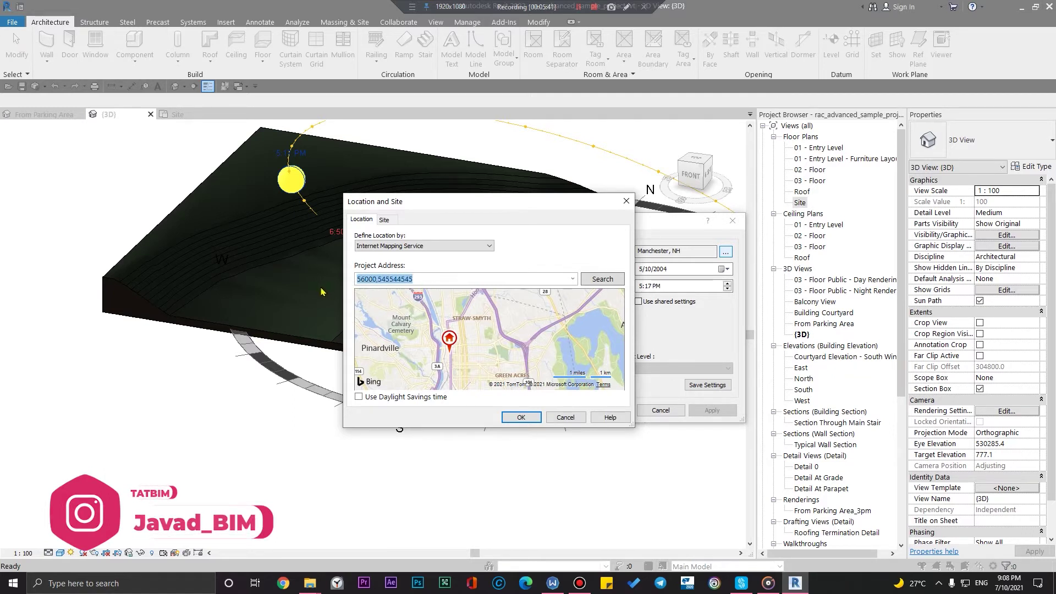
key("BackSpace")
- Drop the map pin near Hanover Hill and accept location 42.9928, -71.4474
scroll(461, 345, "up", 1)
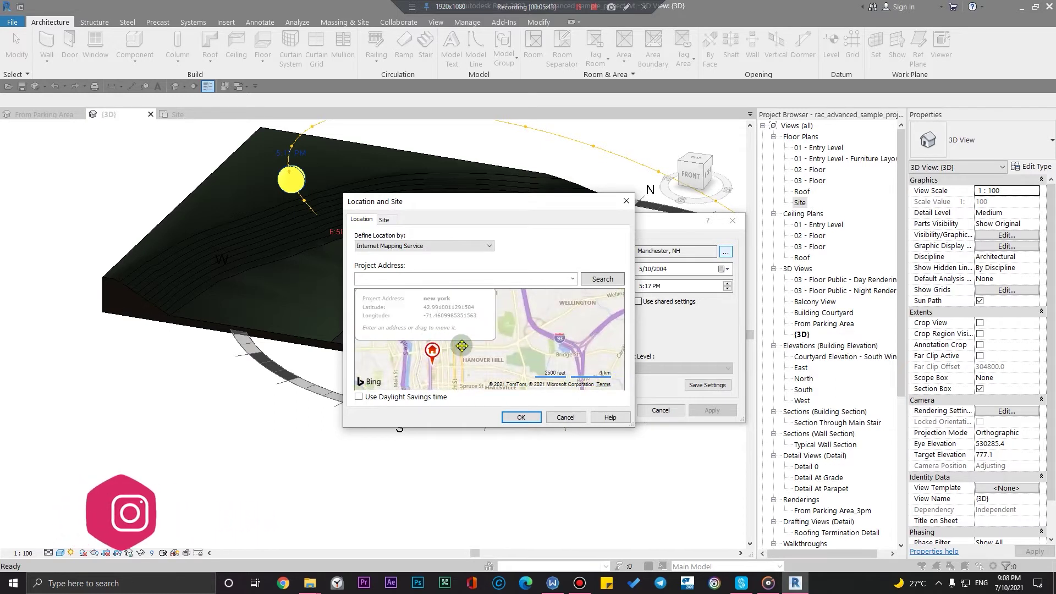
left_click_drag(461, 345, 429, 355)
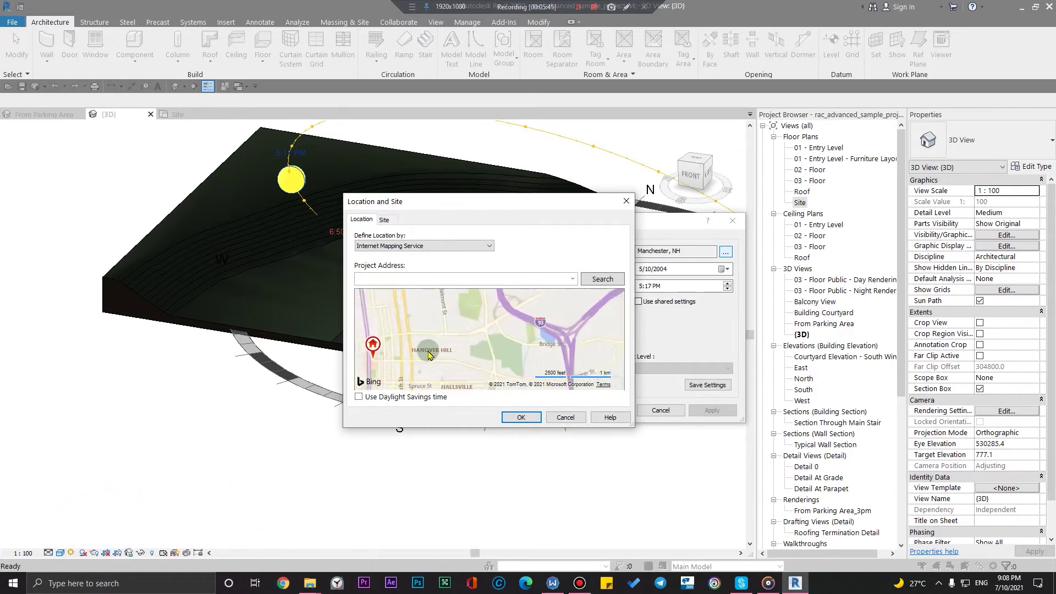
scroll(430, 353, "up", 2)
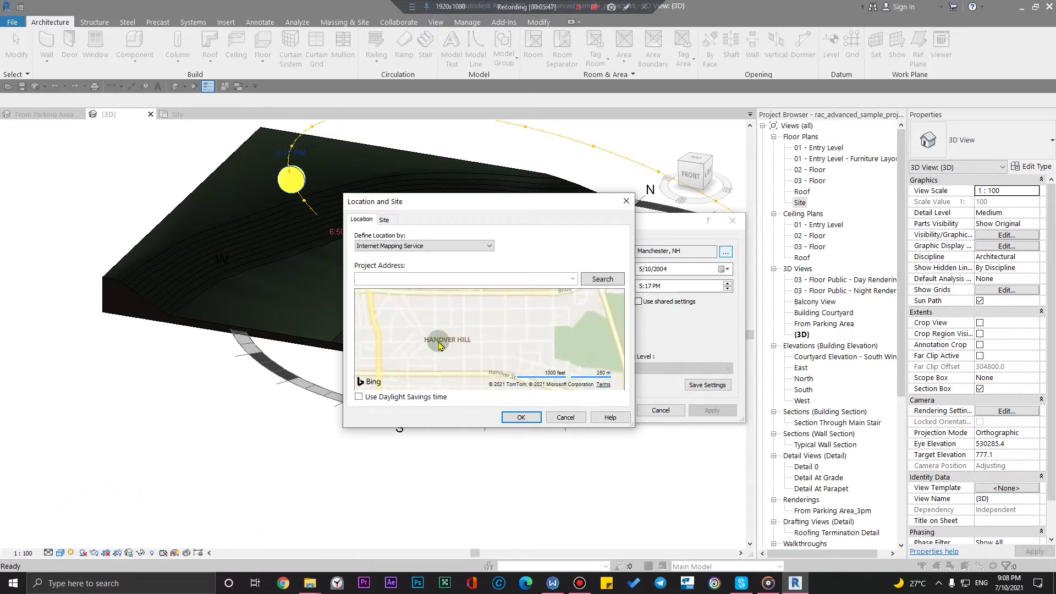
scroll(439, 346, "down", 2)
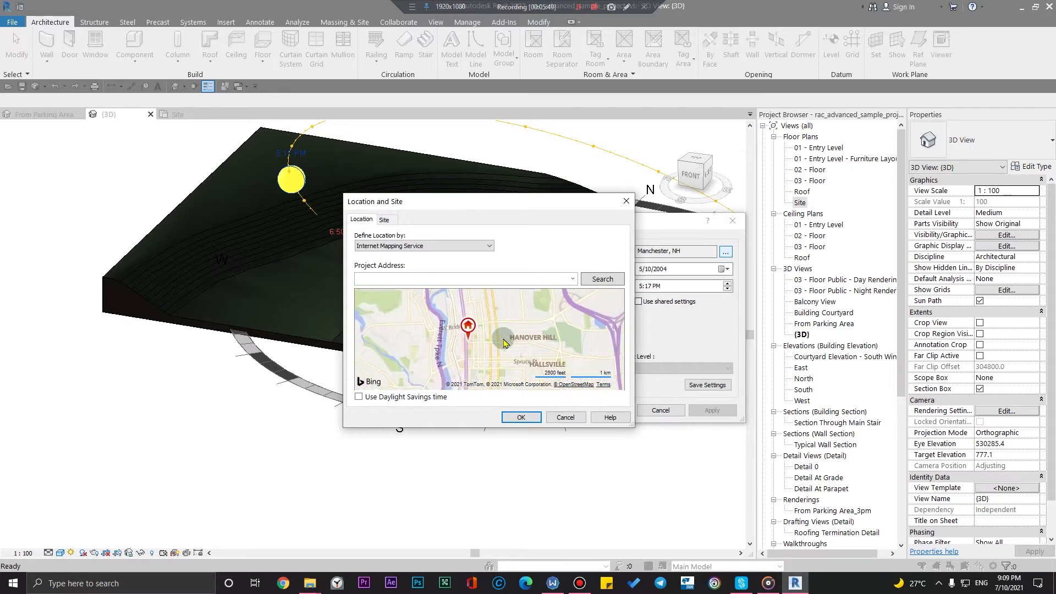
scroll(505, 342, "up", 1)
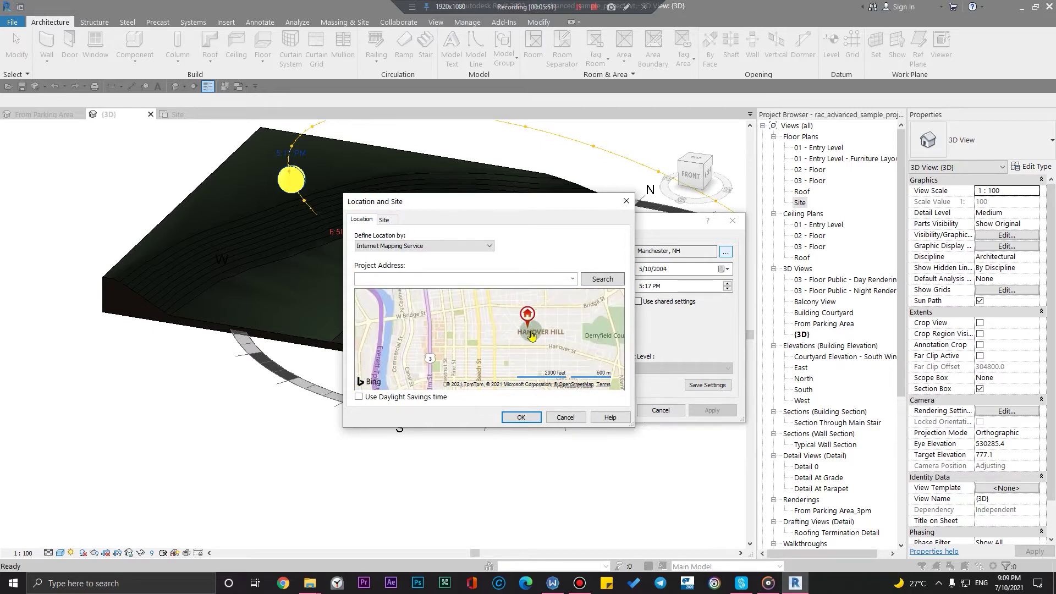
left_click_drag(531, 337, 541, 340)
scroll(541, 338, "up", 1)
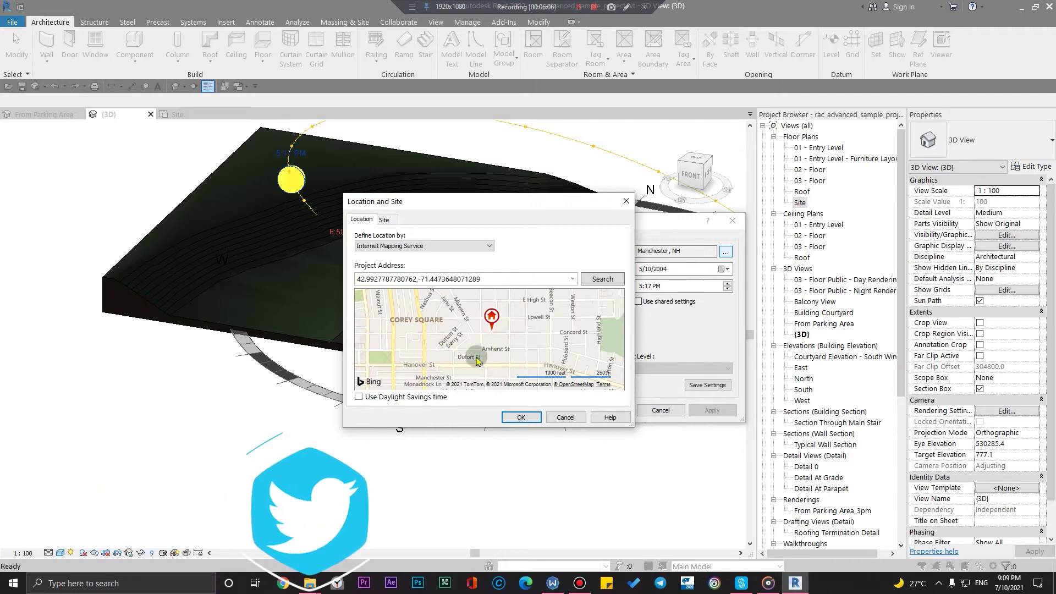
left_click(511, 418)
left_click(515, 361)
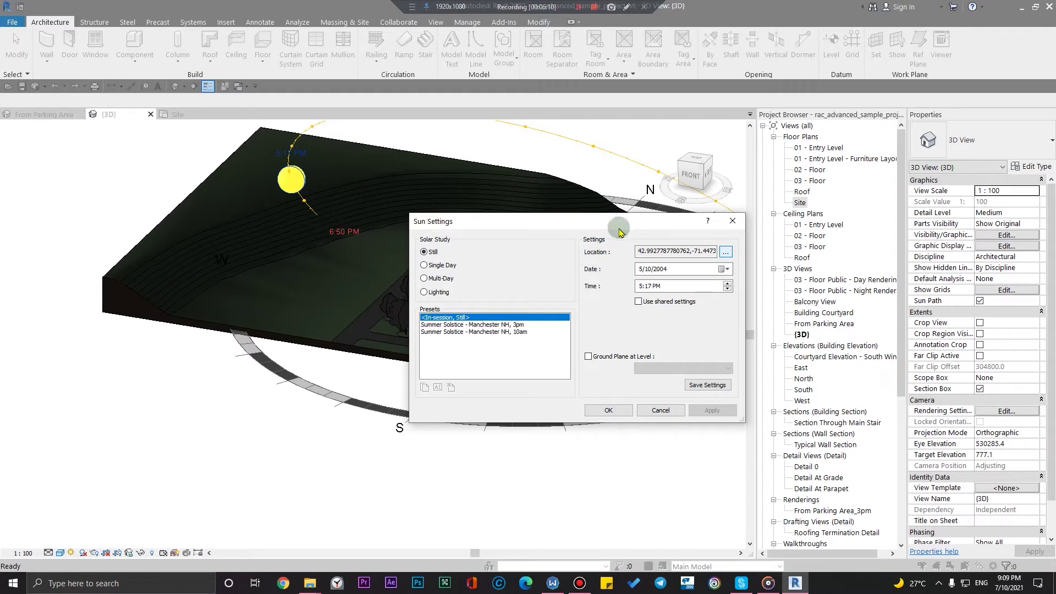
- Pick July 12, 2021 in the Sun Settings date calendar, keeping 5:17 PM
left_click_drag(620, 226, 572, 293)
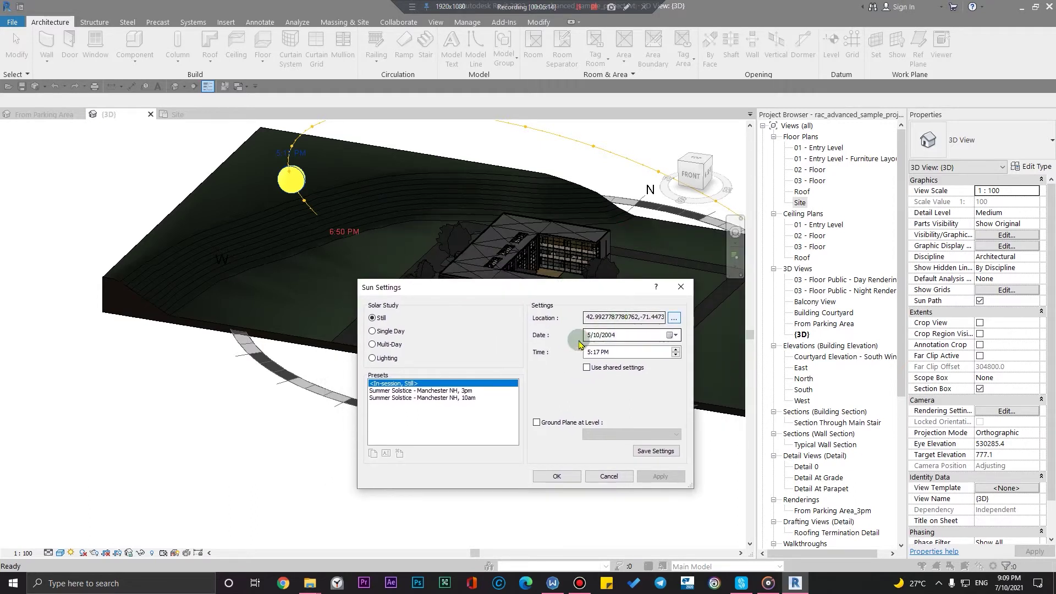
left_click(672, 335)
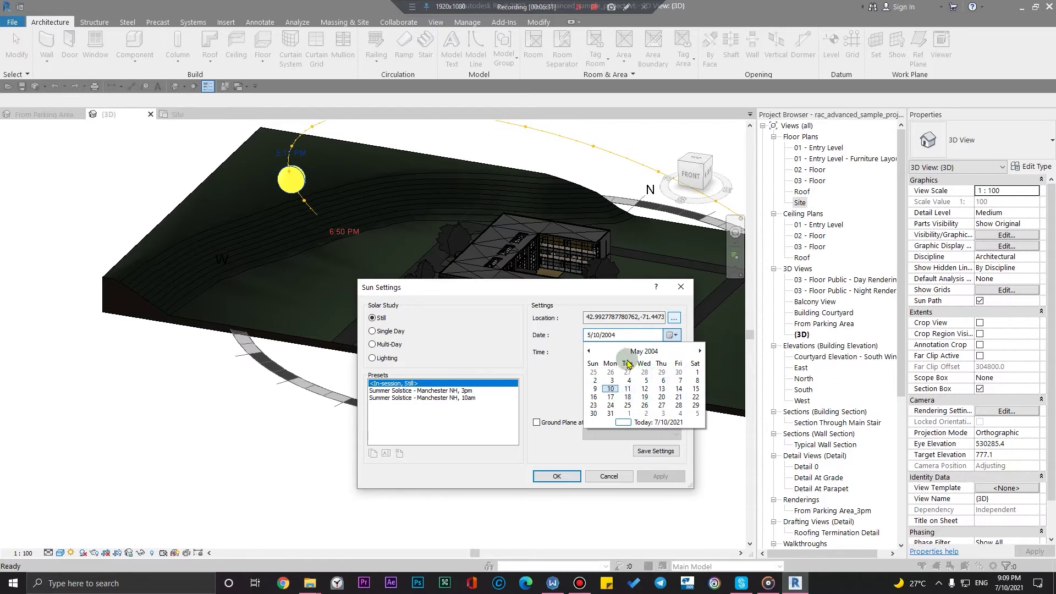
left_click(700, 351)
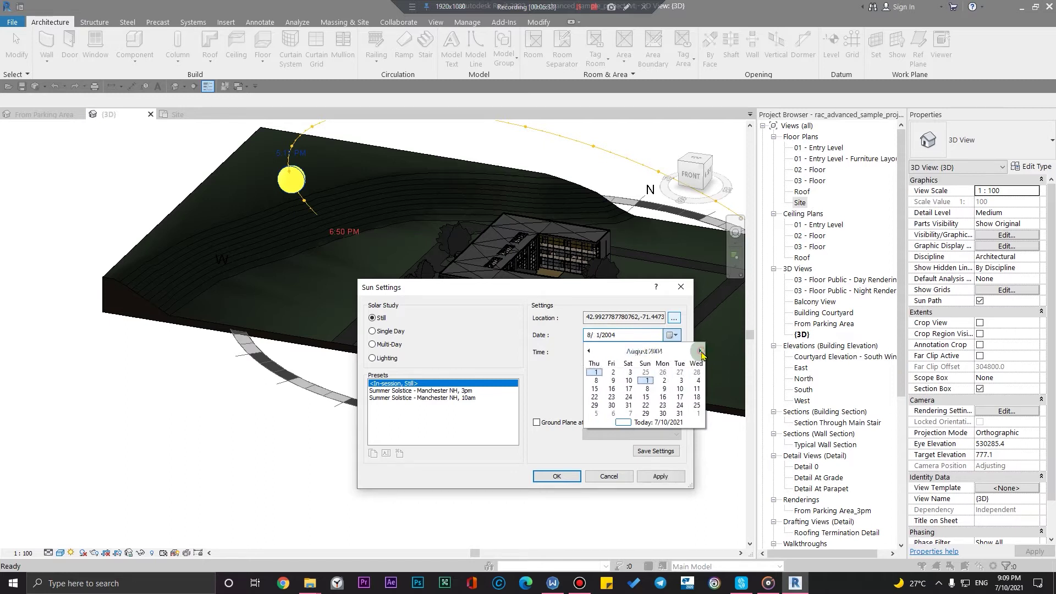
left_click(655, 352)
left_click(652, 352)
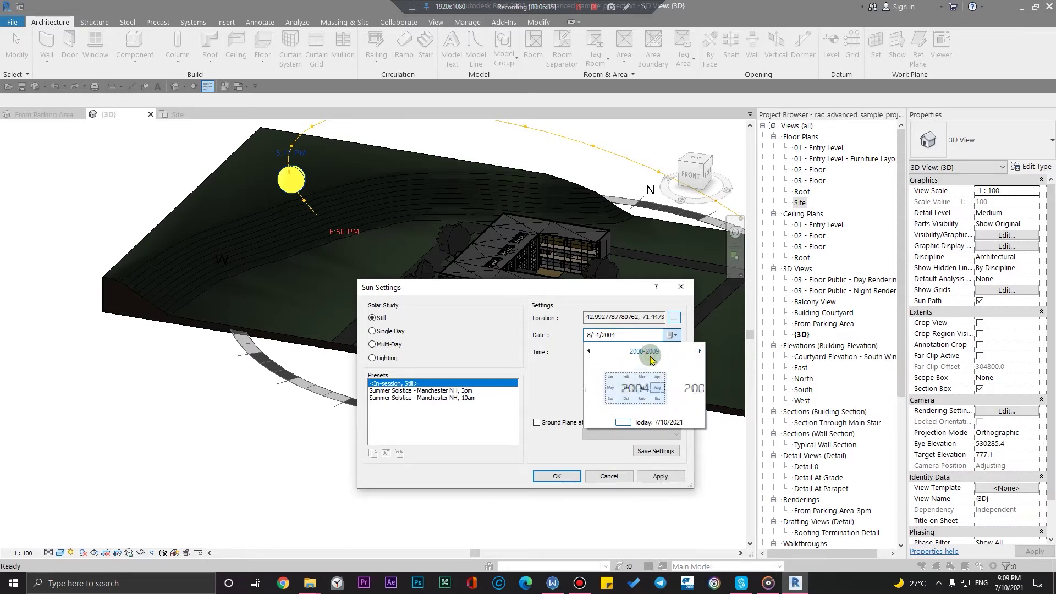
left_click(699, 351)
left_click(699, 351)
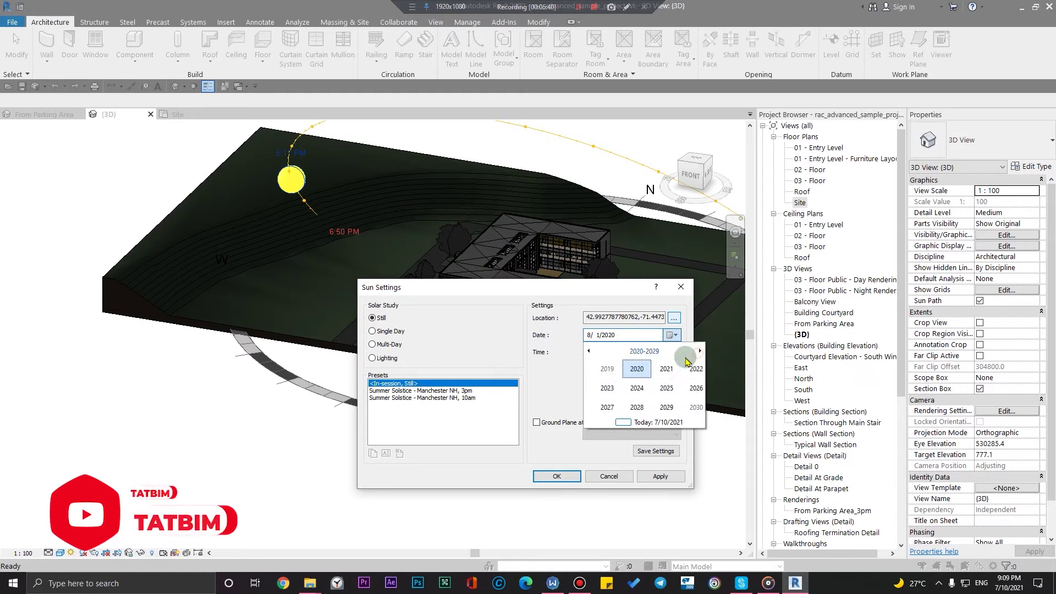
left_click(657, 370)
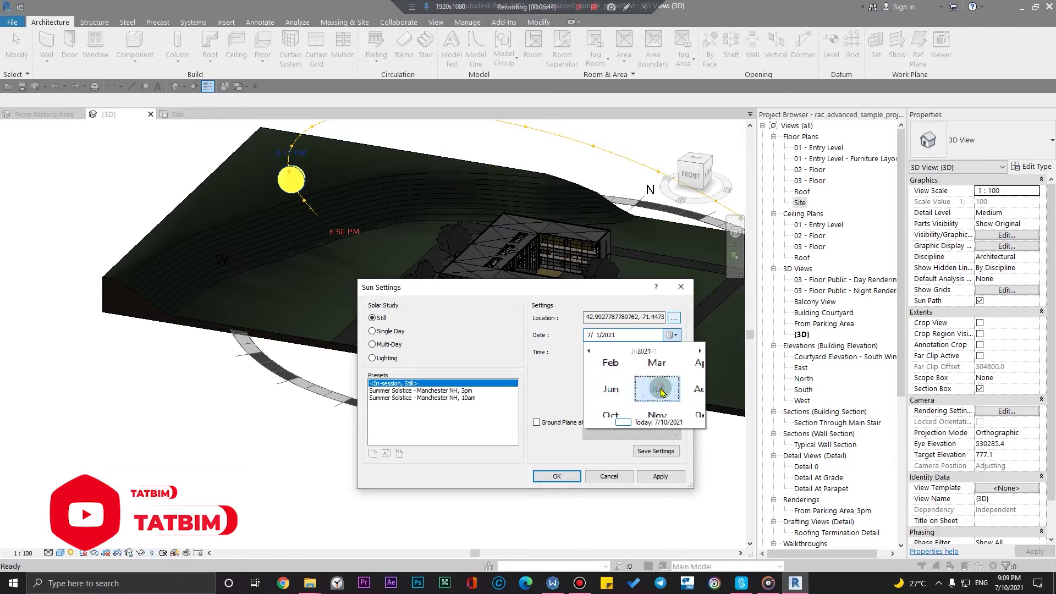
left_click(661, 400)
left_click(615, 393)
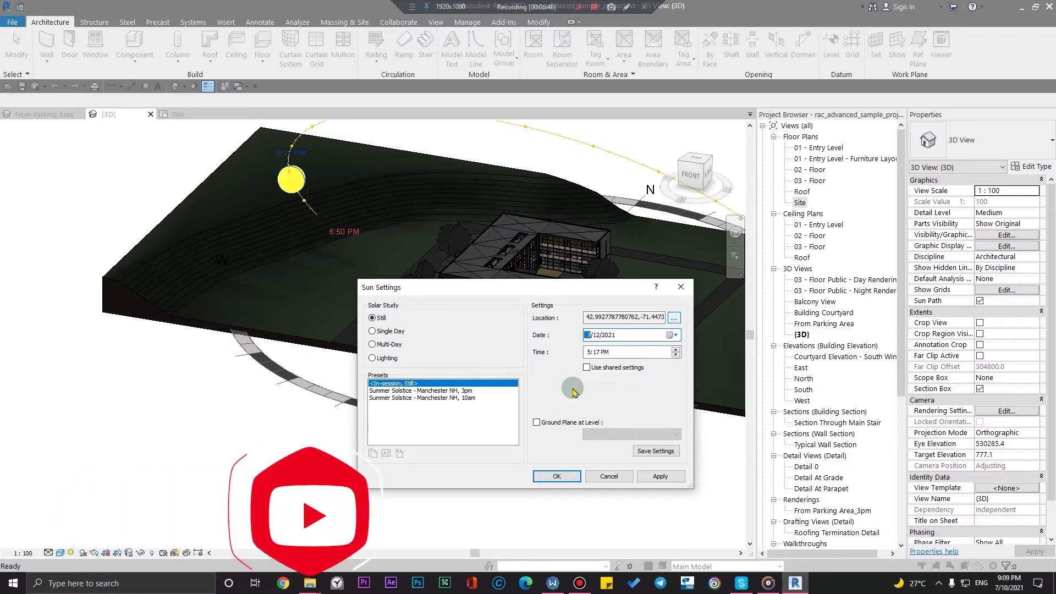
mouse_move(405, 281)
left_mouse_down()
mouse_move(405, 262)
mouse_move(405, 281)
left_mouse_up()
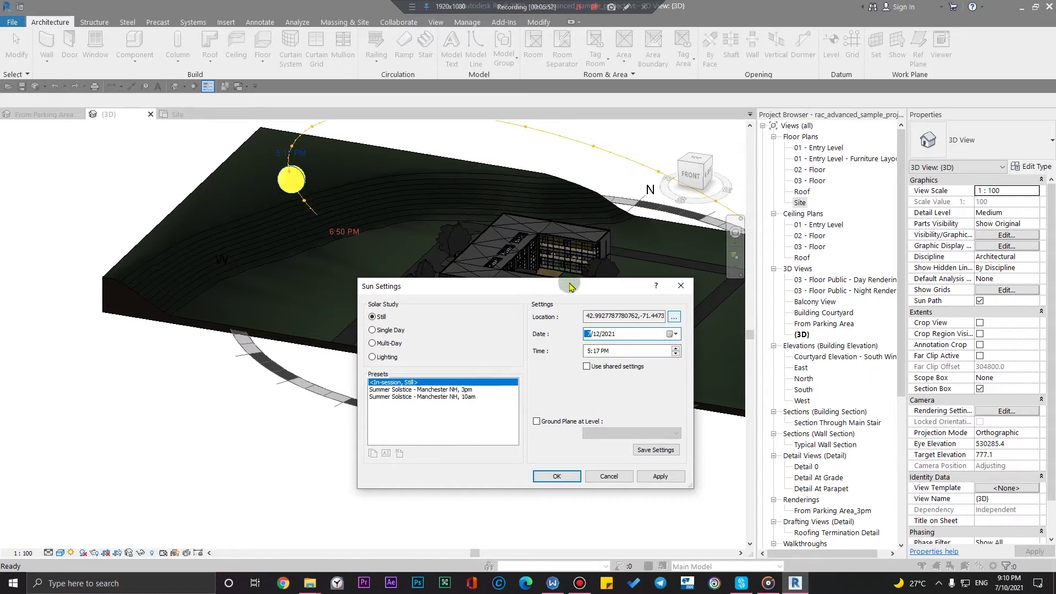
- Switch the Solar Study from Single Day to Multi-Day (7/10/2021 to 7/24/2021)
left_click_drag(588, 284, 693, 280)
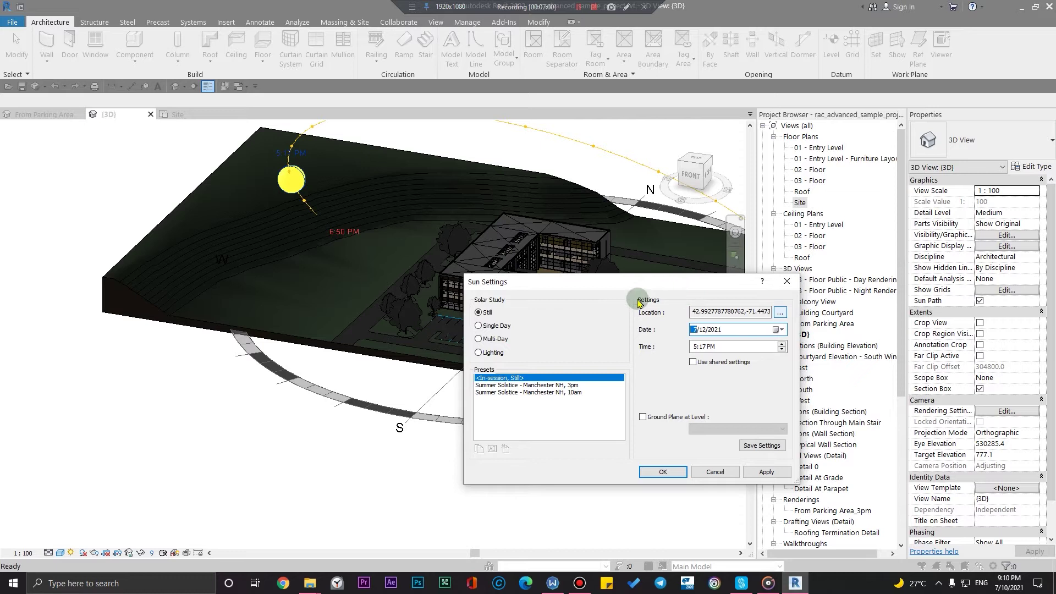
left_click_drag(643, 282, 636, 288)
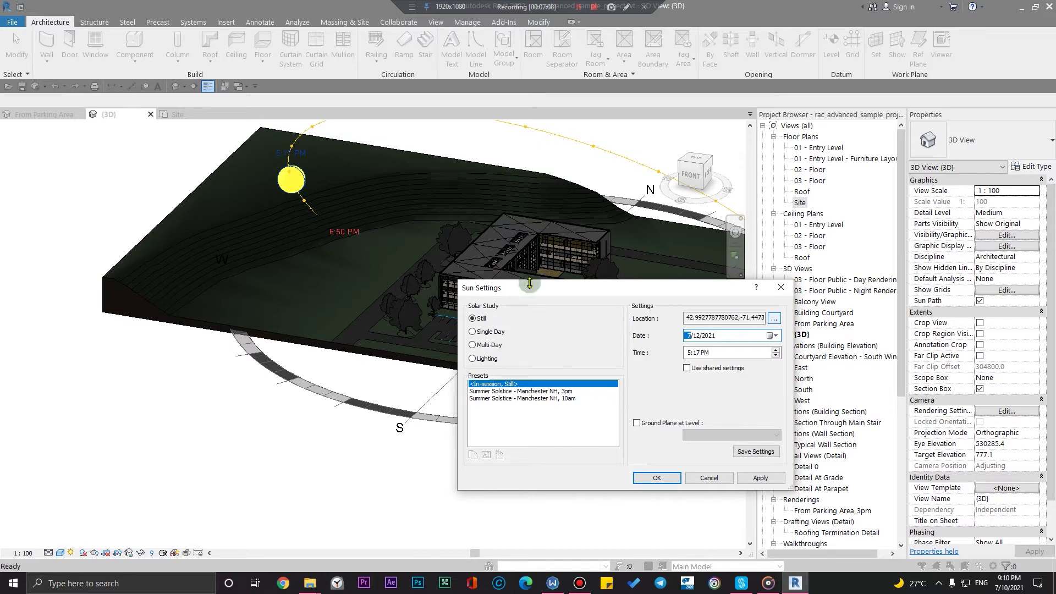
left_click_drag(529, 287, 515, 276)
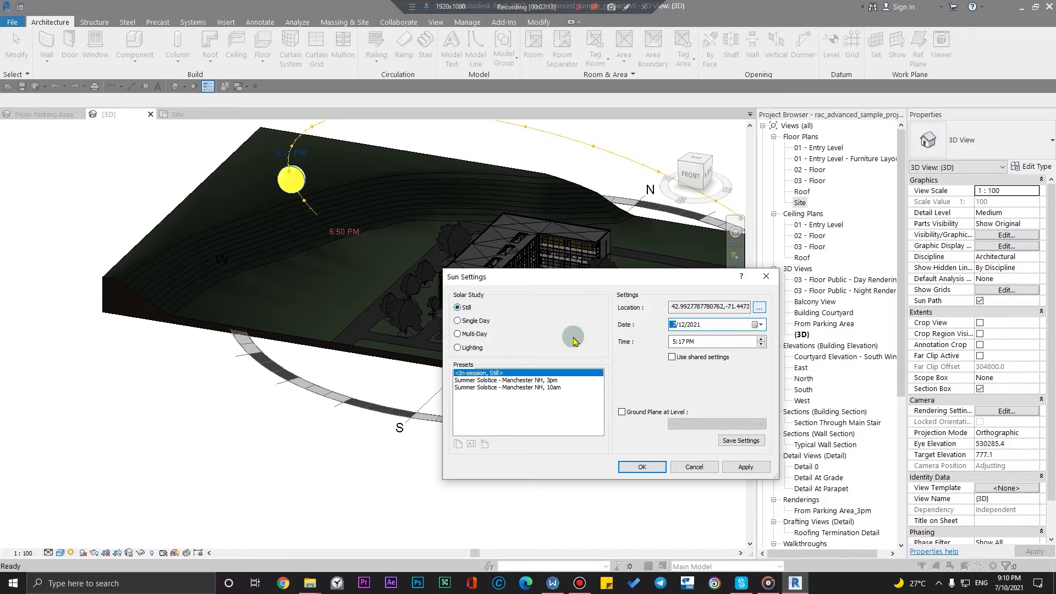
left_click(473, 320)
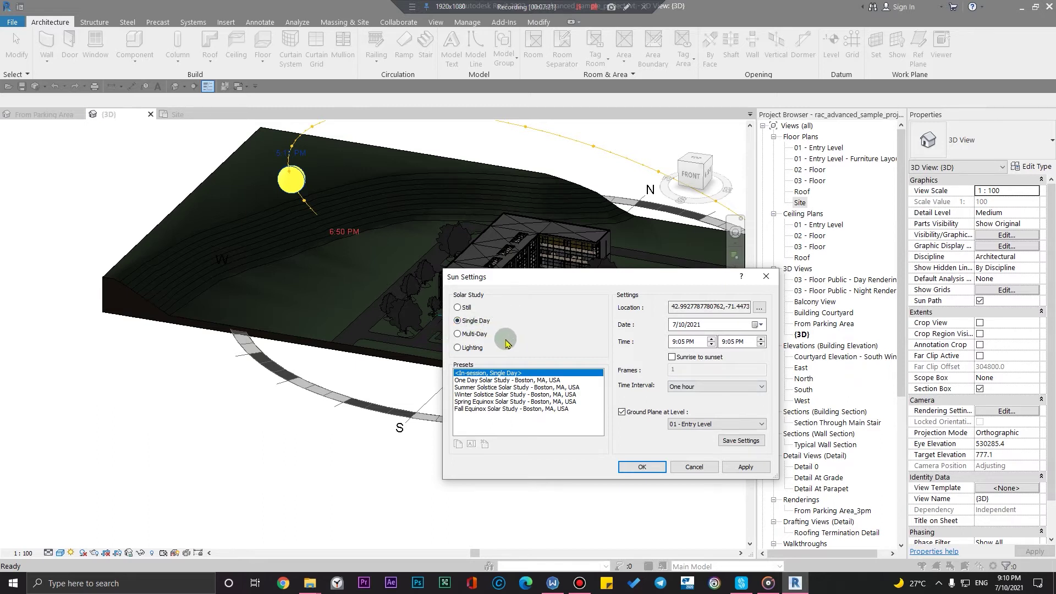
left_click(478, 337)
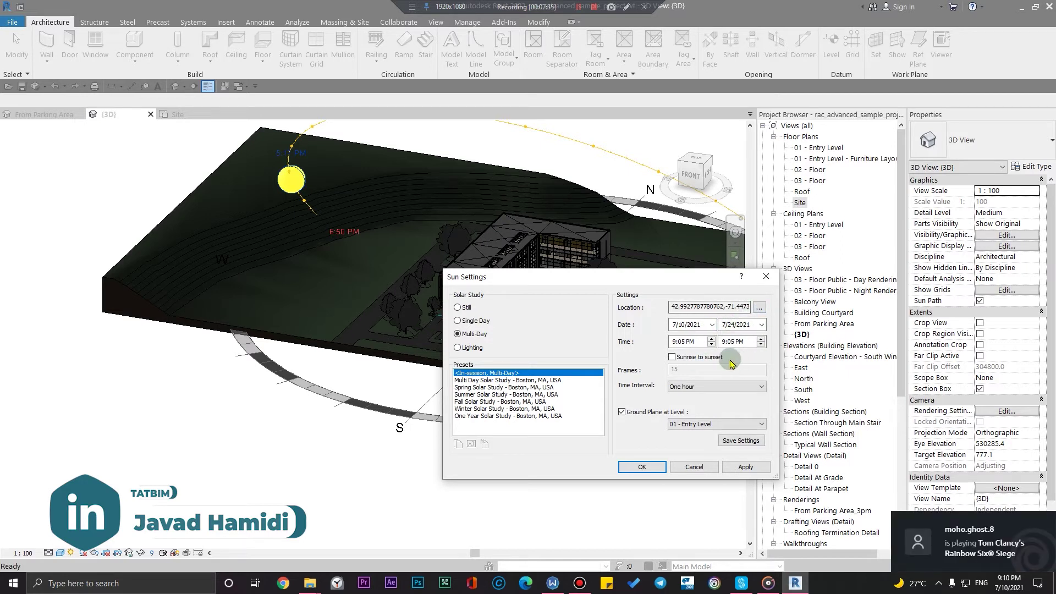
- Set the multi-day study dates to July 1, 2021 with a one-hour time interval
left_click(712, 325)
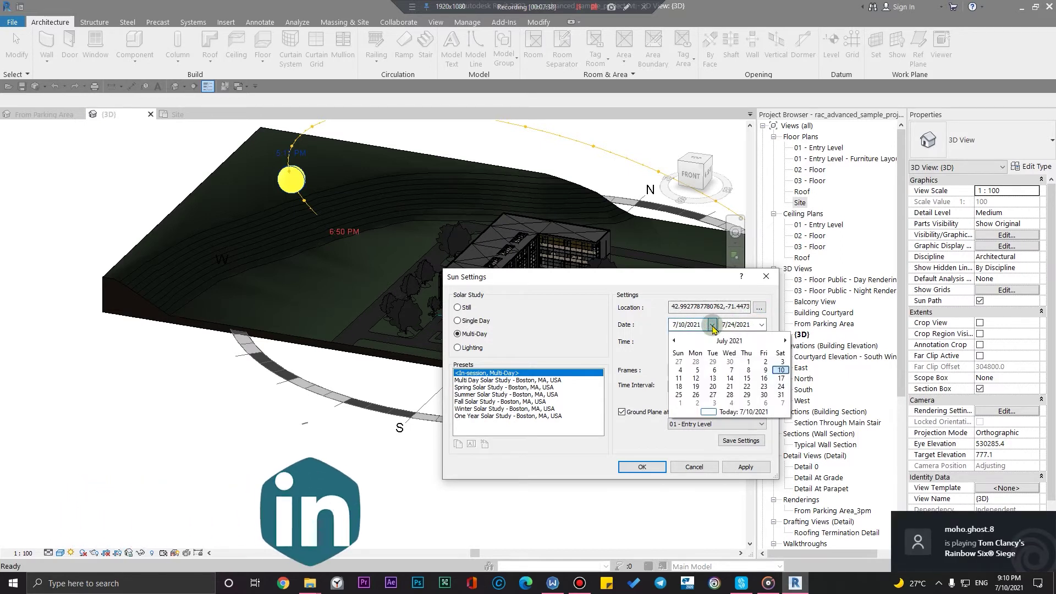
left_click(747, 362)
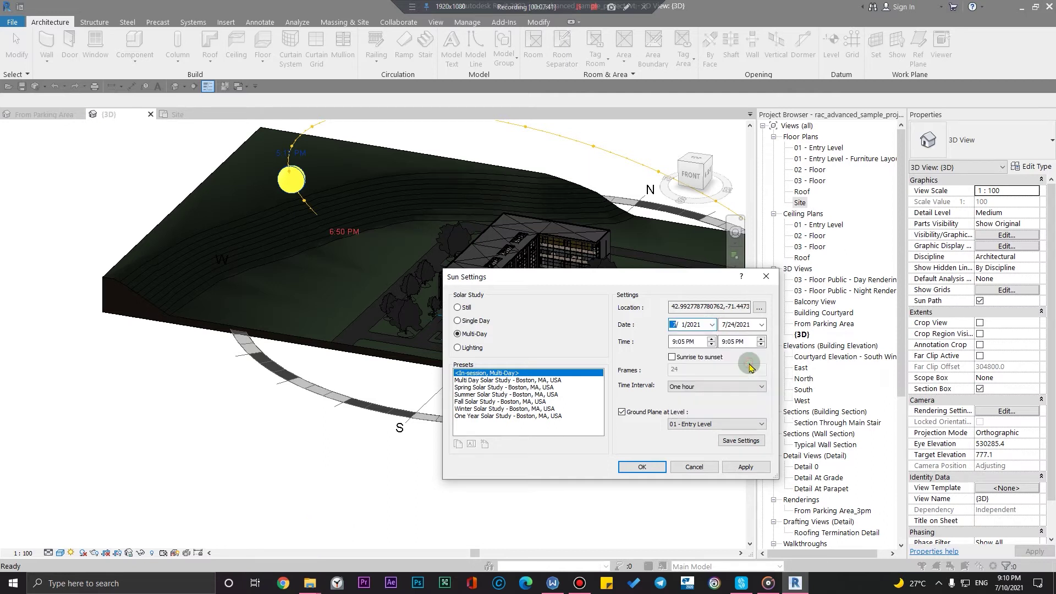
left_click(761, 324)
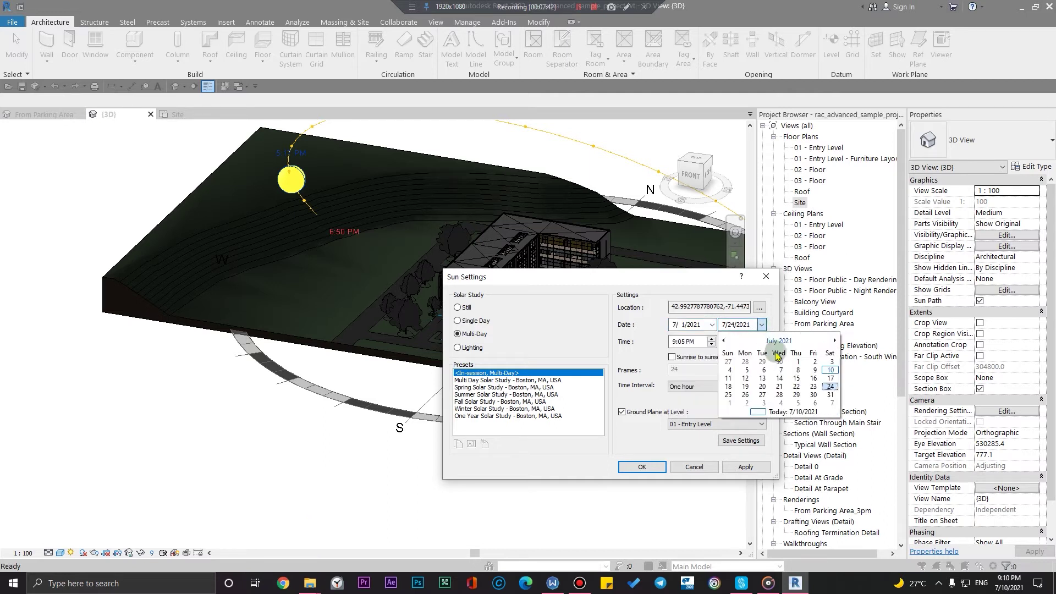
left_click(828, 395)
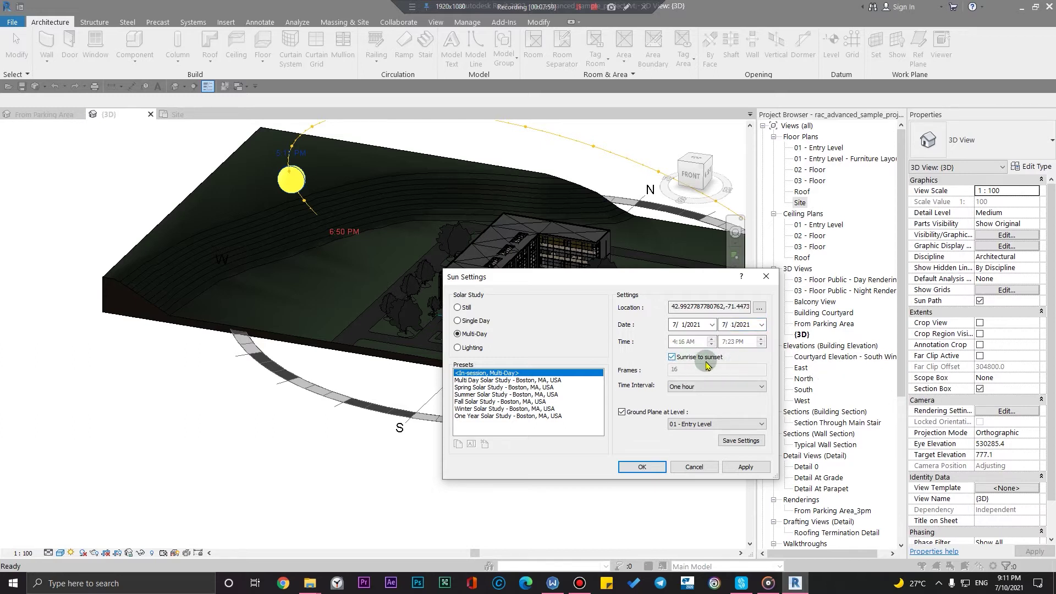
left_click(718, 391)
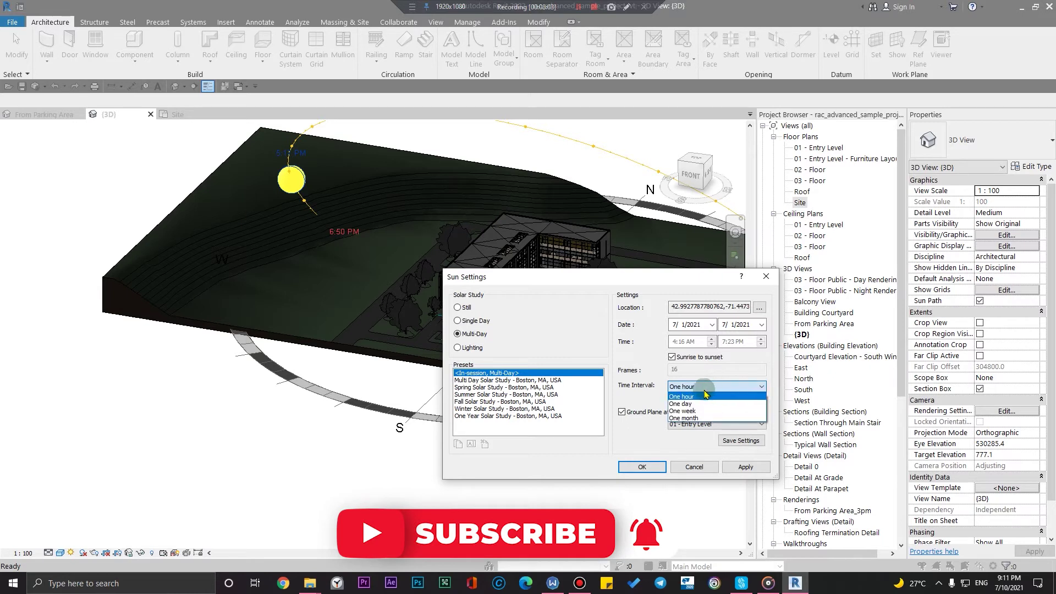
left_click(698, 397)
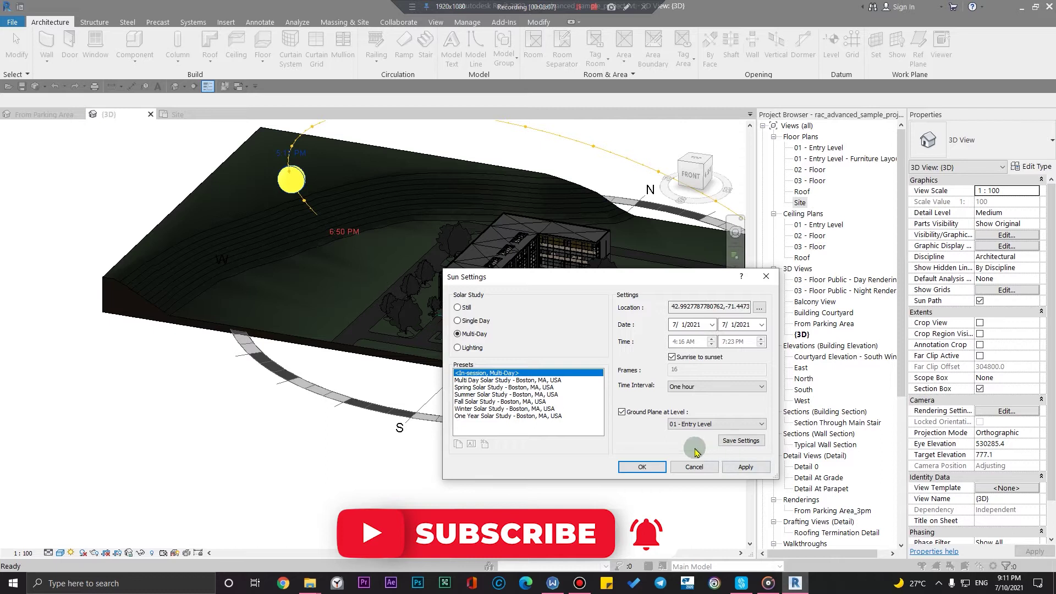
- Save the sun settings as preset 'july-alt1' and apply them
left_click(734, 449)
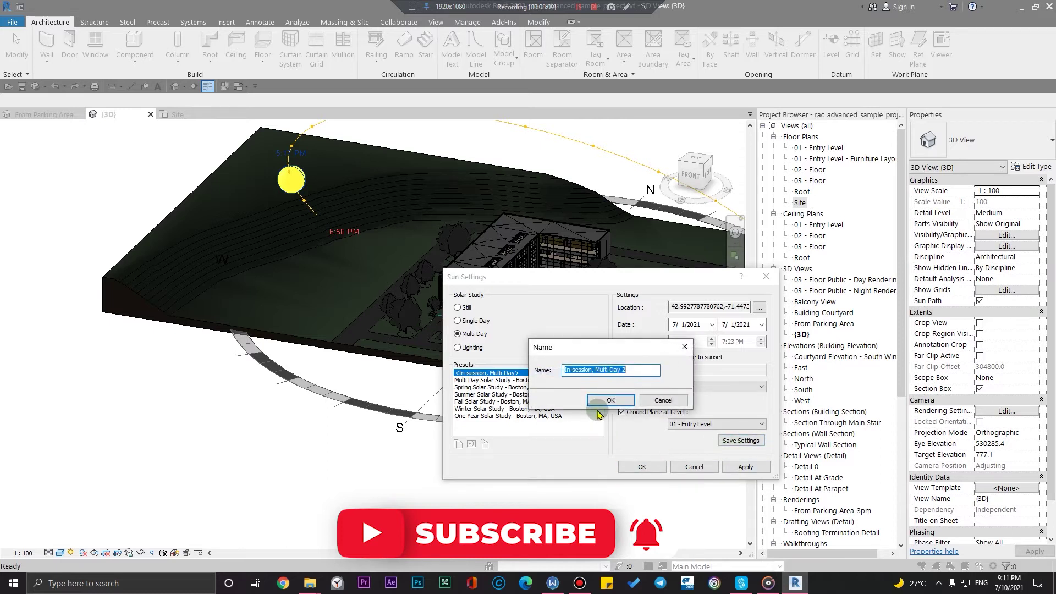
type("jul")
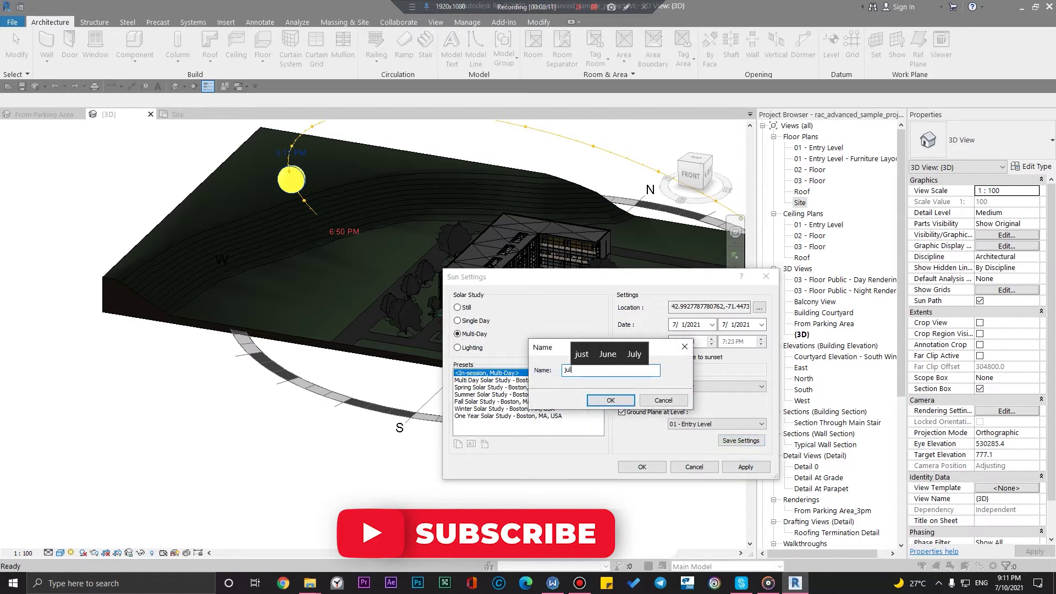
type("y-")
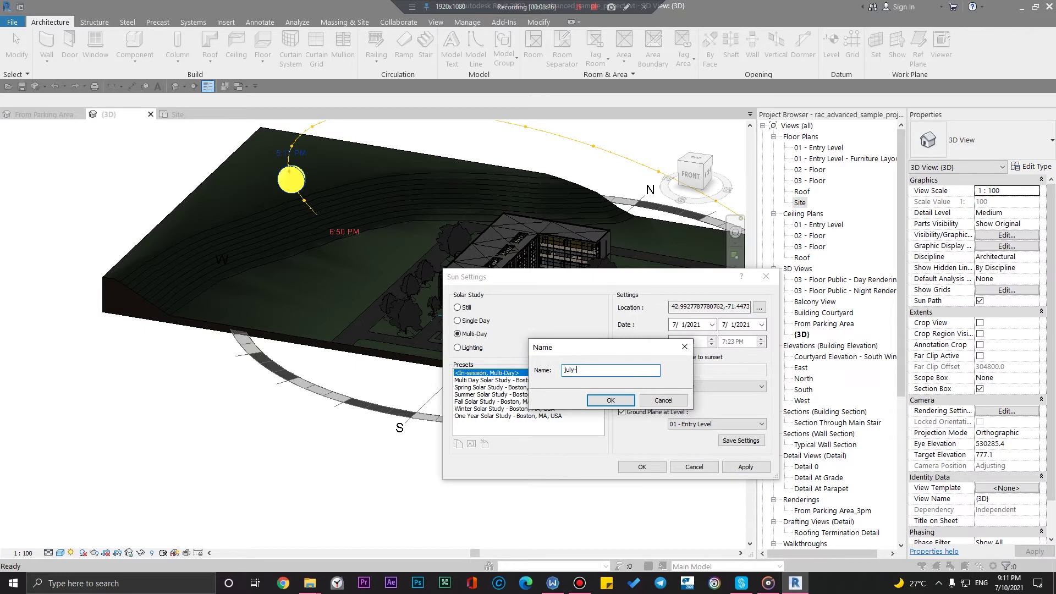
type("al")
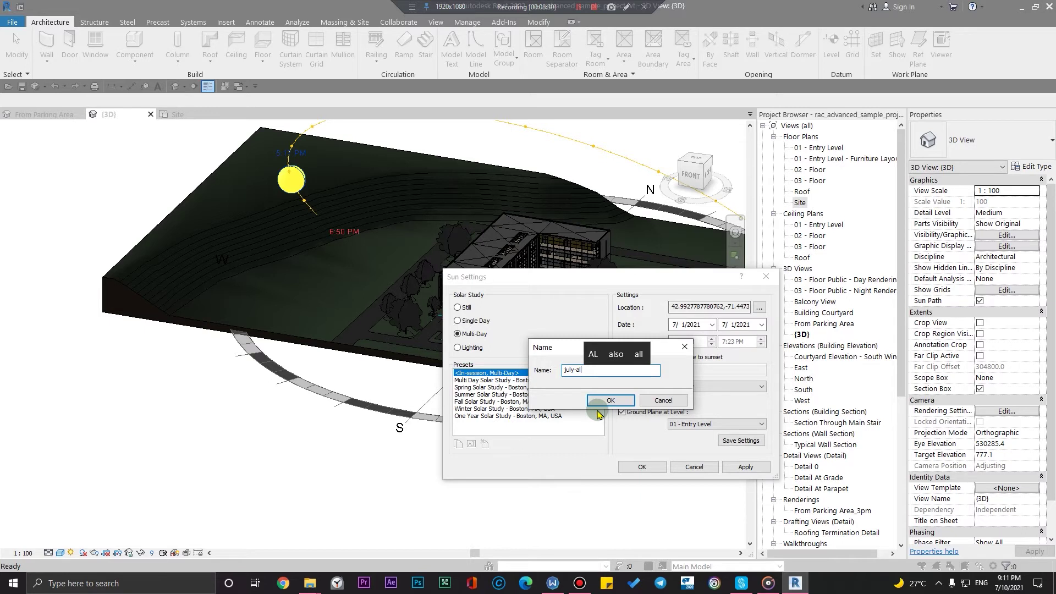
type("t1")
left_click(608, 400)
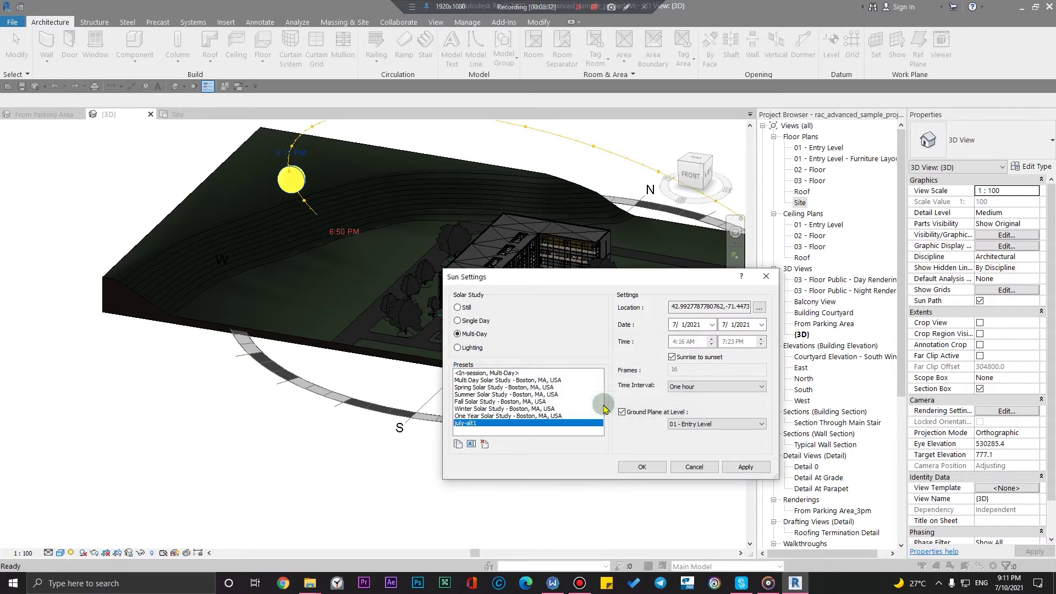
left_click(639, 474)
- Orbit the 3D view to a more top-down view of the whole site
mouse_move(460, 404)
middle_mouse_down("shift")
mouse_move(534, 431)
mouse_move(523, 434)
middle_mouse_up("shift")
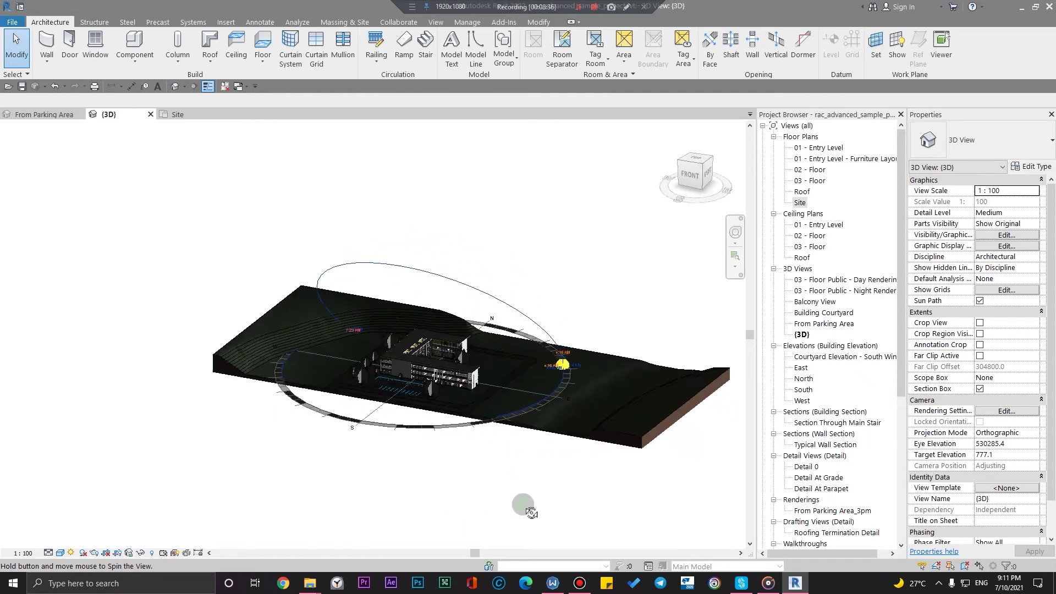
scroll(499, 410, "up", 4)
scroll(500, 409, "down", 4)
mouse_move(482, 478)
middle_mouse_down("shift")
mouse_move(449, 430)
mouse_move(466, 233)
mouse_move(448, 241)
middle_mouse_up("shift")
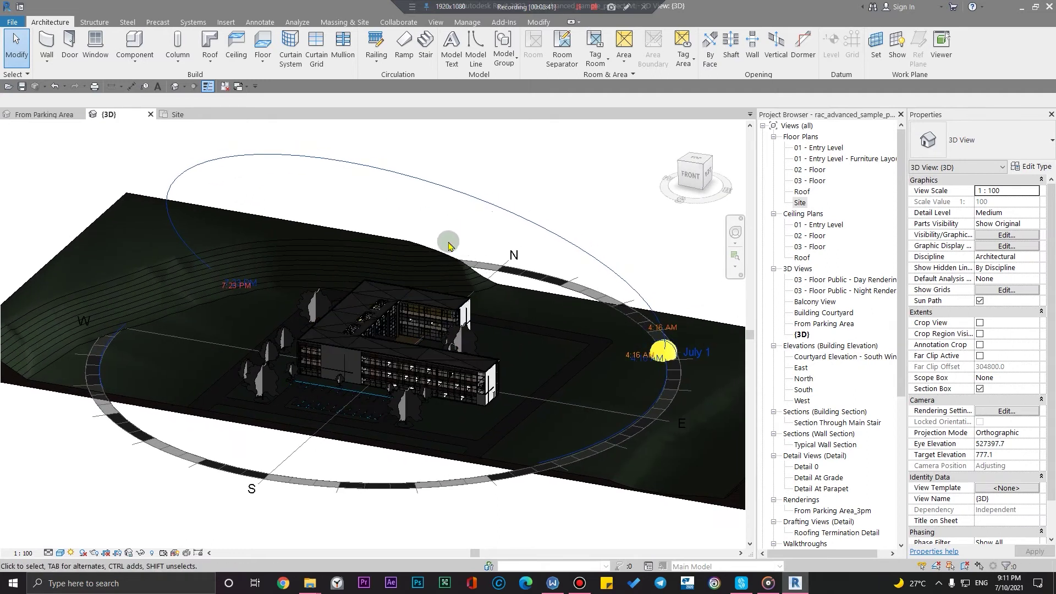
- Turn shadows on and switch the view to Hidden Line style
left_click(81, 554)
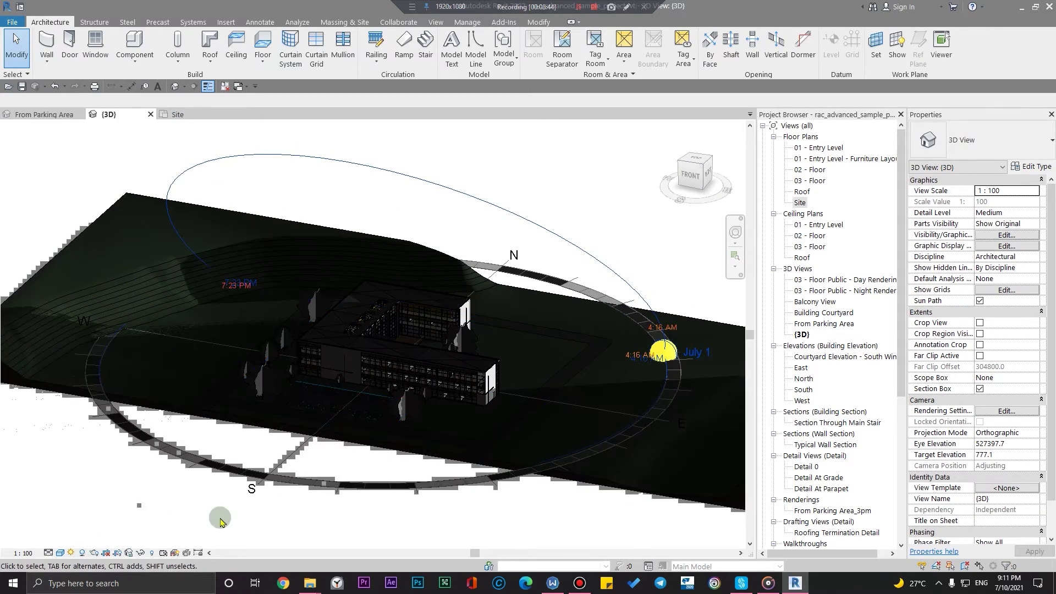
left_click(62, 553)
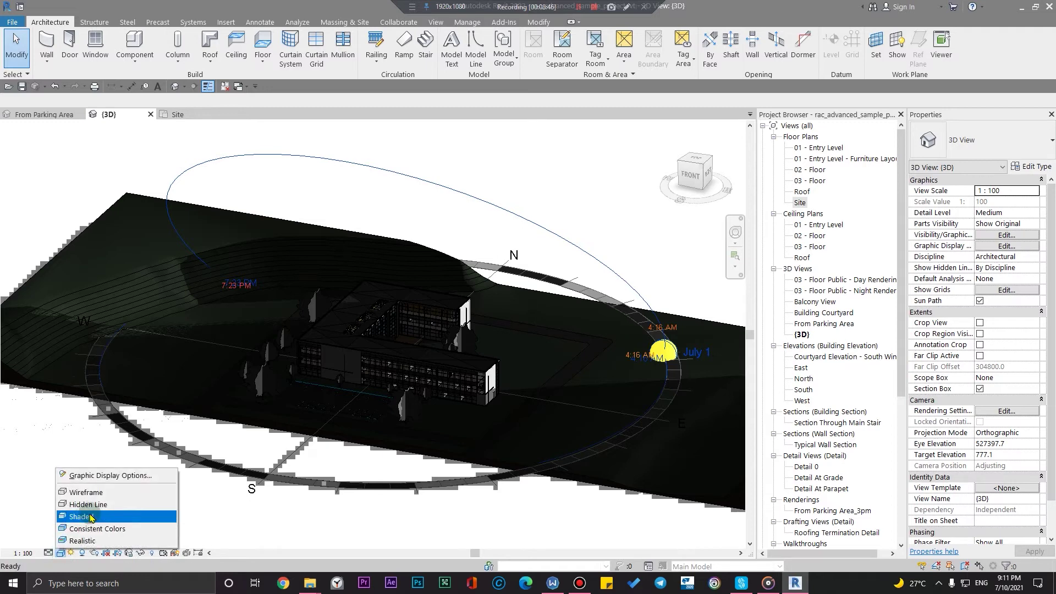
left_click(88, 512)
mouse_move(407, 484)
middle_mouse_down("shift")
mouse_move(597, 469)
mouse_move(508, 450)
middle_mouse_up("shift")
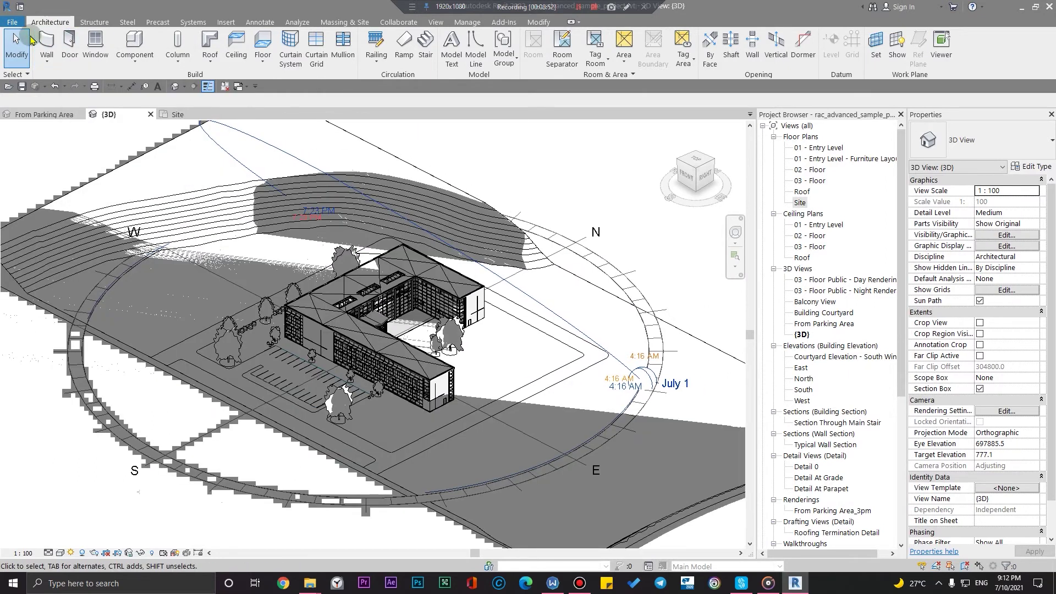
- Start the Solar Study animation export and try a frame range before returning to all frames
left_click(12, 23)
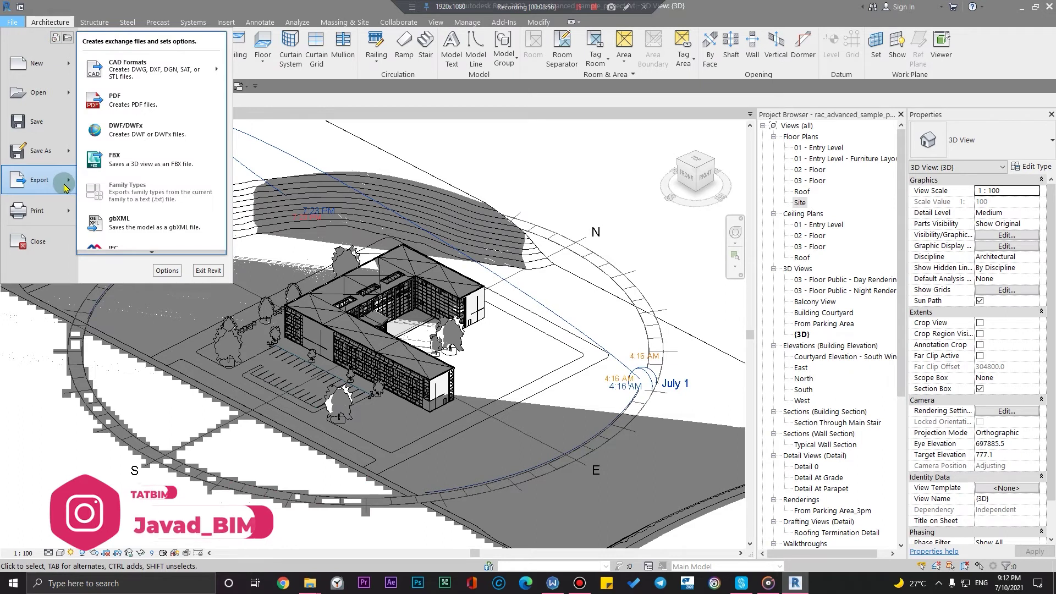
scroll(163, 254, "down", 5)
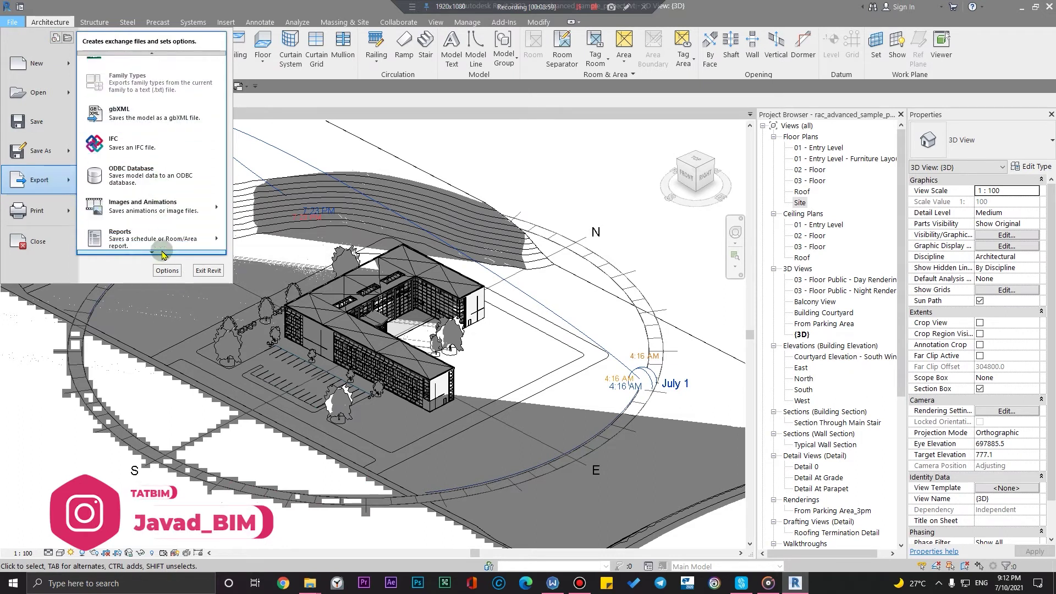
mouse_move(153, 171)
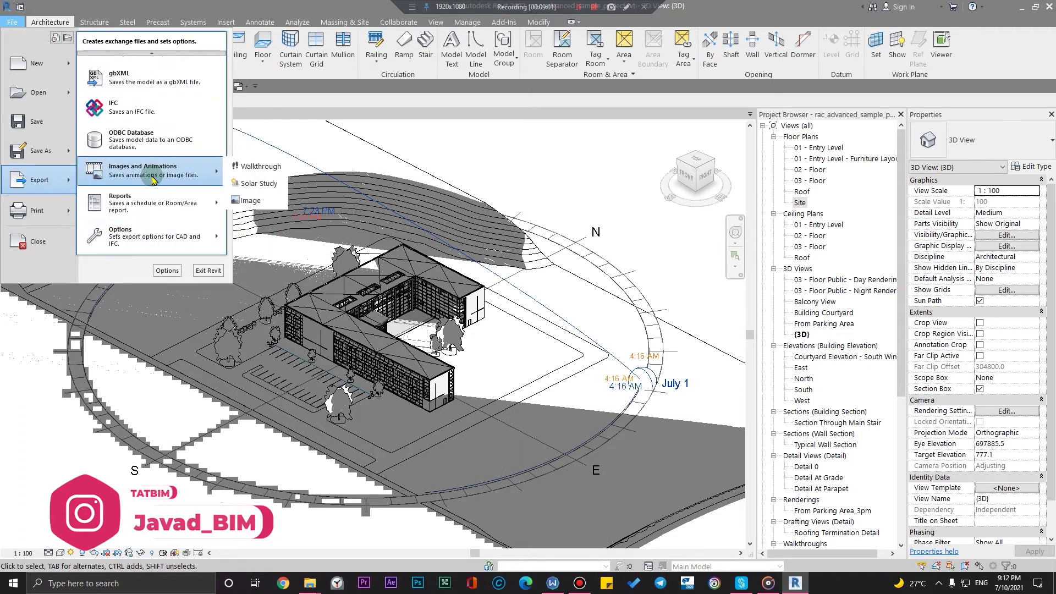
left_click(257, 183)
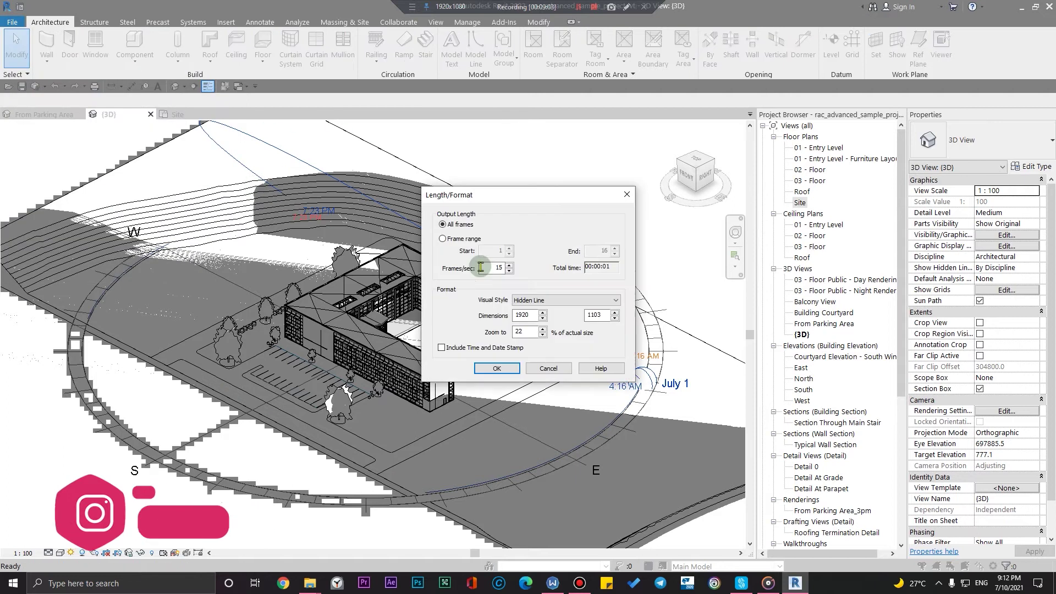
left_click_drag(516, 198, 638, 271)
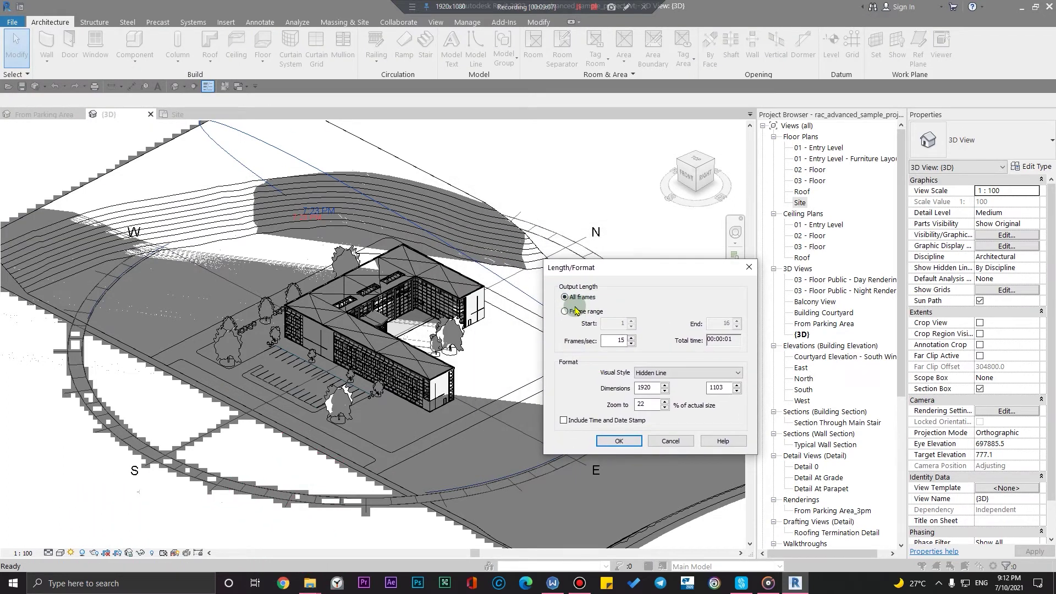
double_click(604, 344)
type("30")
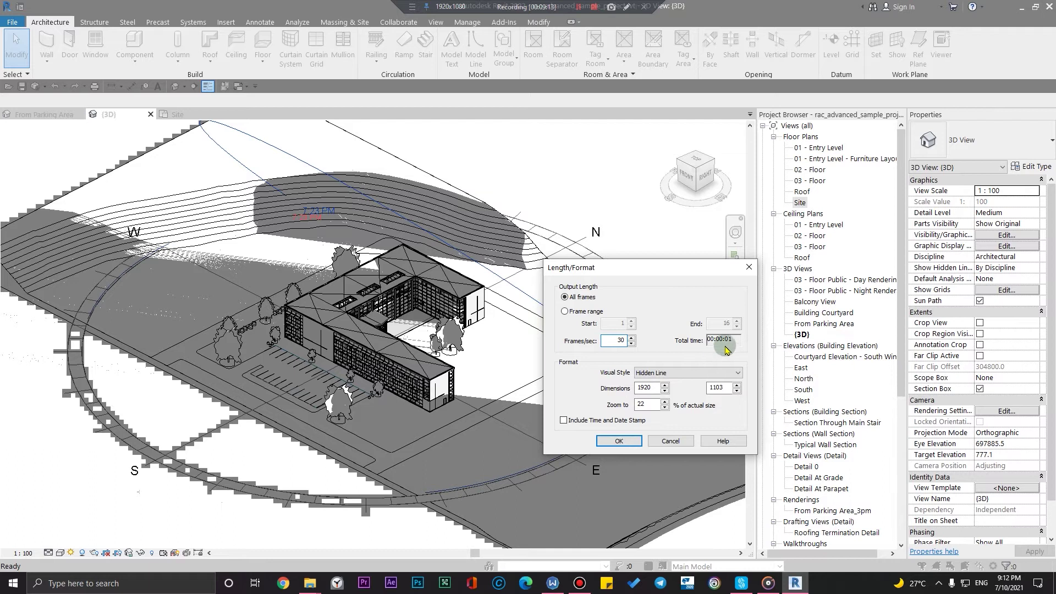
left_click(570, 312)
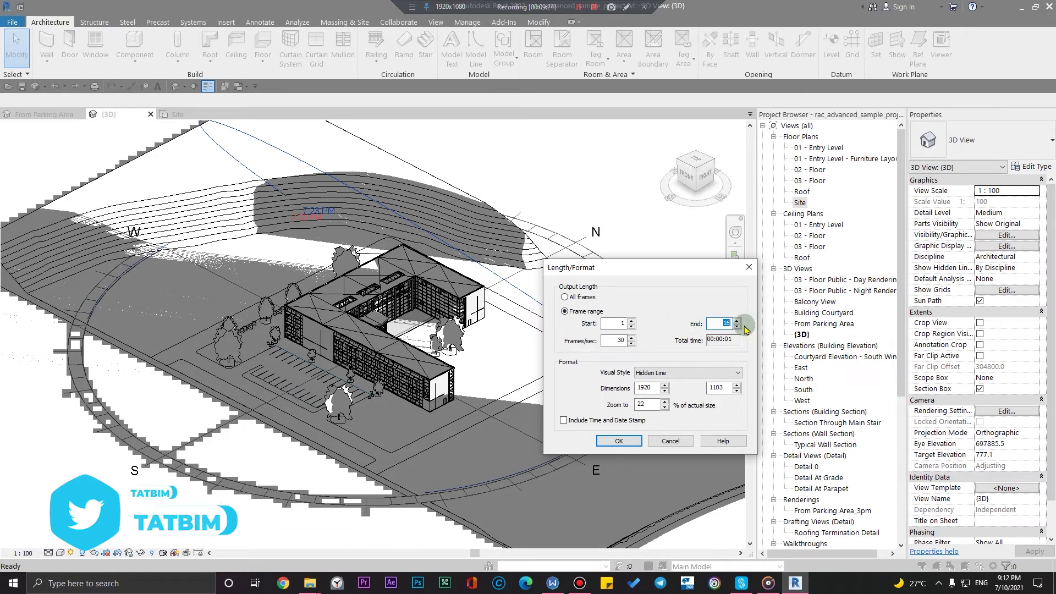
type("300")
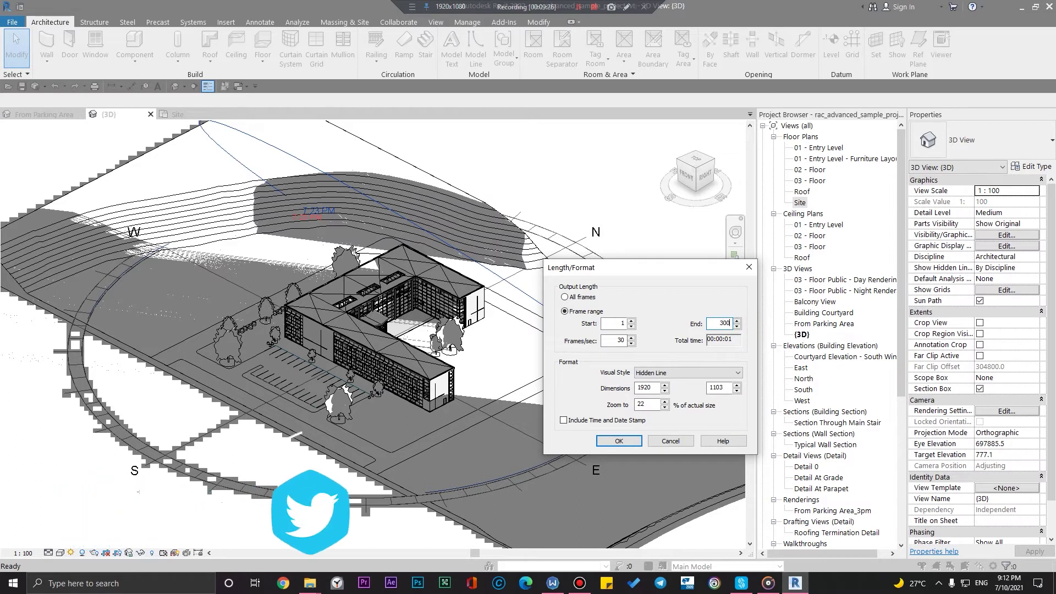
left_click(618, 323)
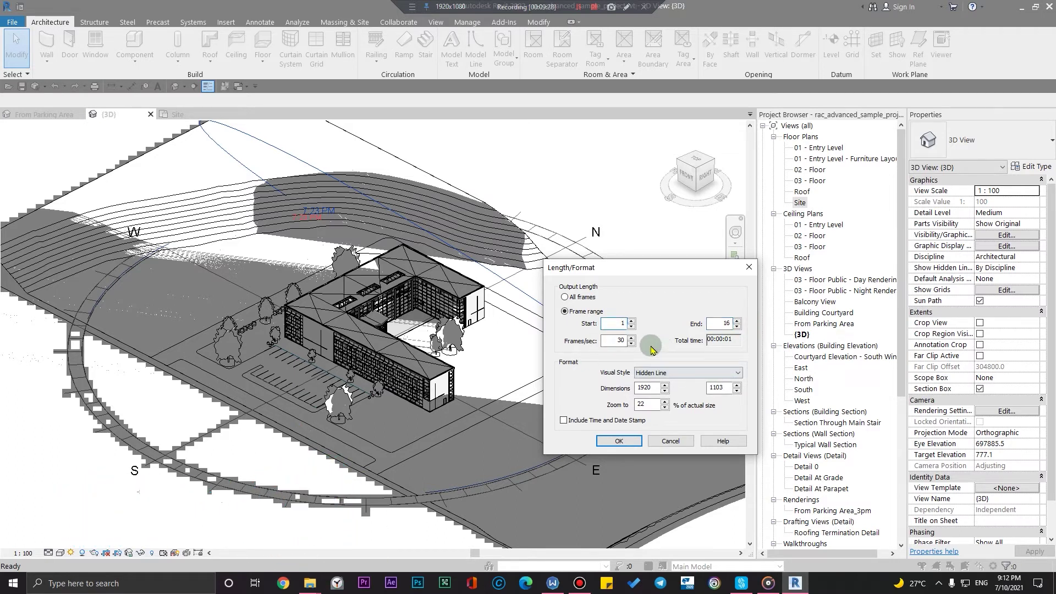
left_click(737, 323)
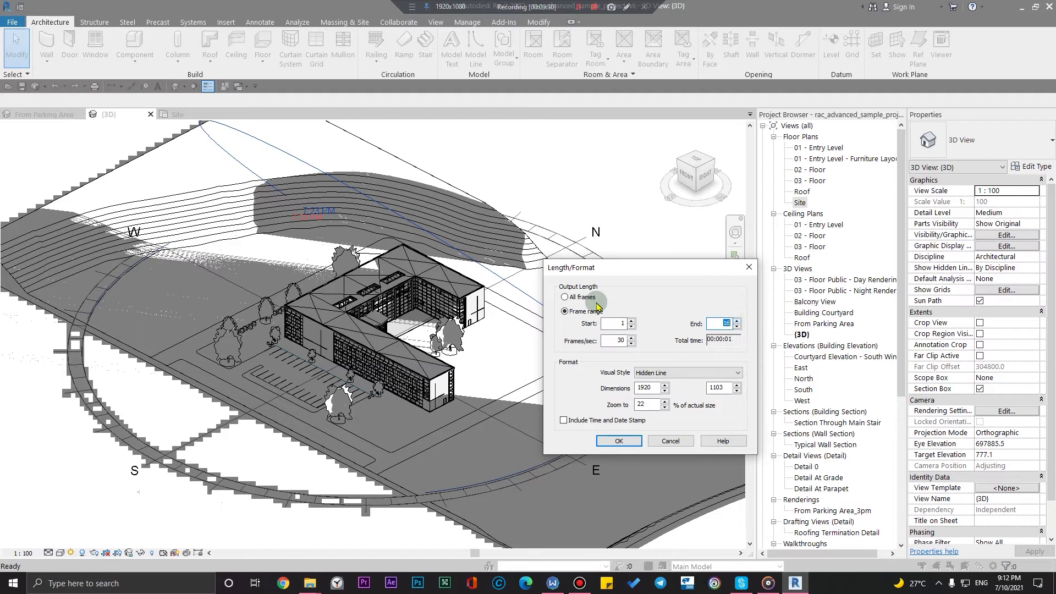
left_click(585, 298)
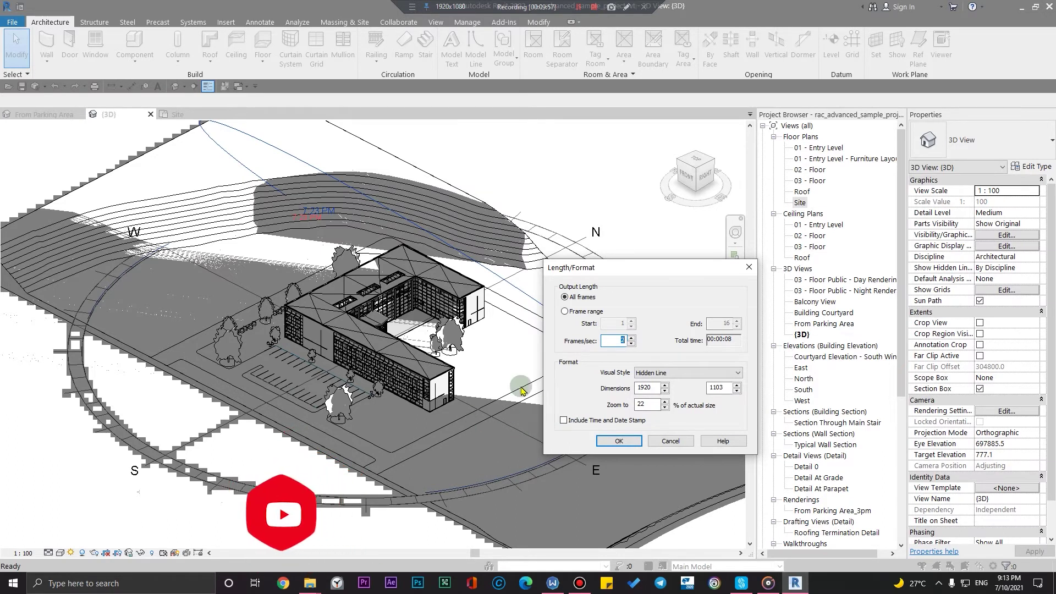
- Keep Hidden Line style, set 1920×1080 output at 2 fps, and confirm
left_click(703, 374)
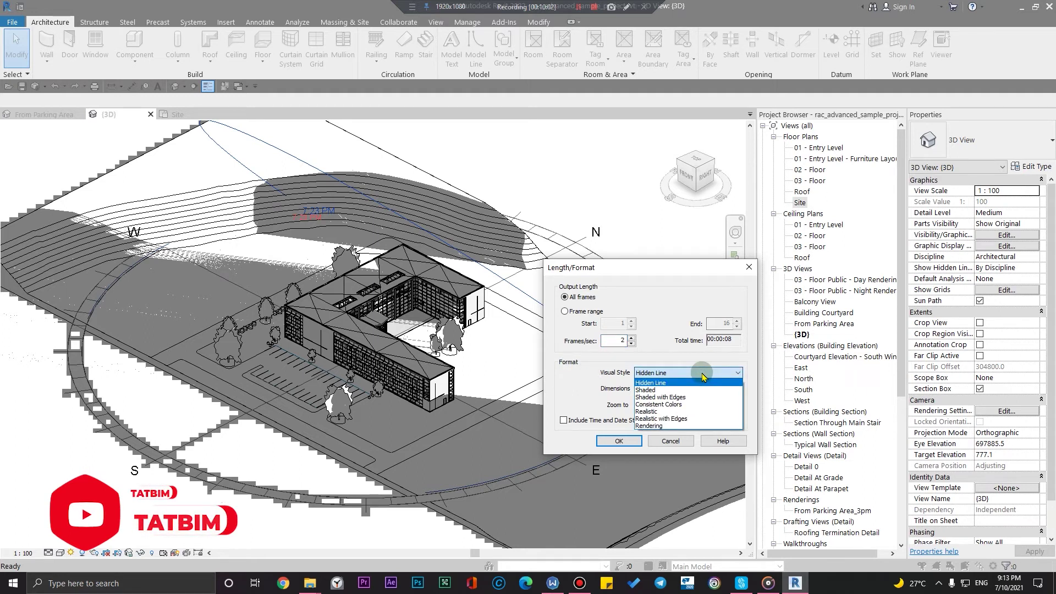
left_click(695, 380)
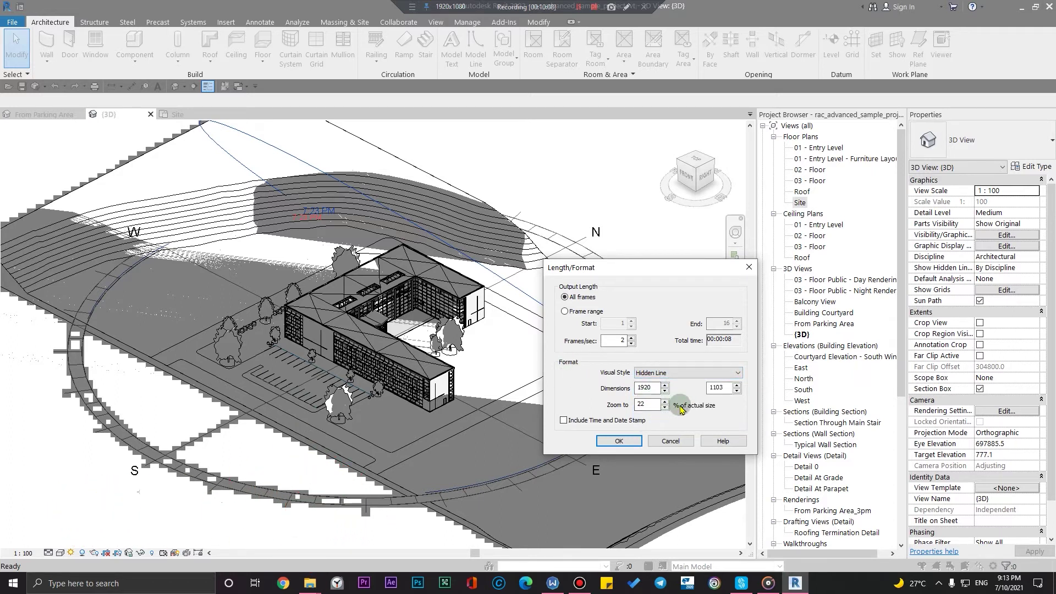
double_click(649, 387)
type("1080")
left_click(627, 442)
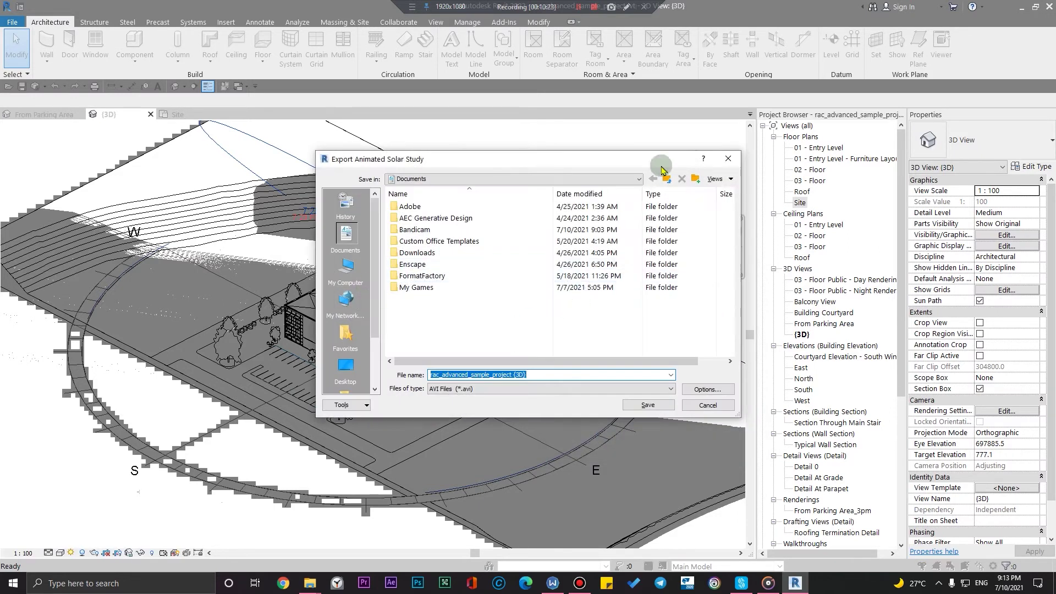
- Save the solar study AVI, then select the 3D view's crop region
left_click(728, 159)
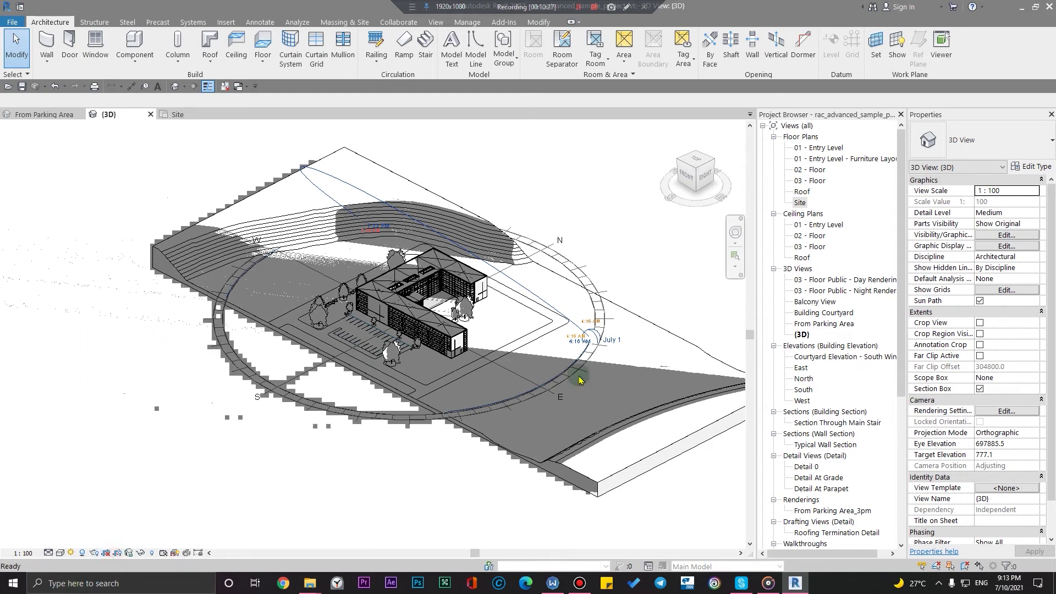
left_click(573, 331)
scroll(573, 331, "down", 3)
scroll(550, 308, "down", 3)
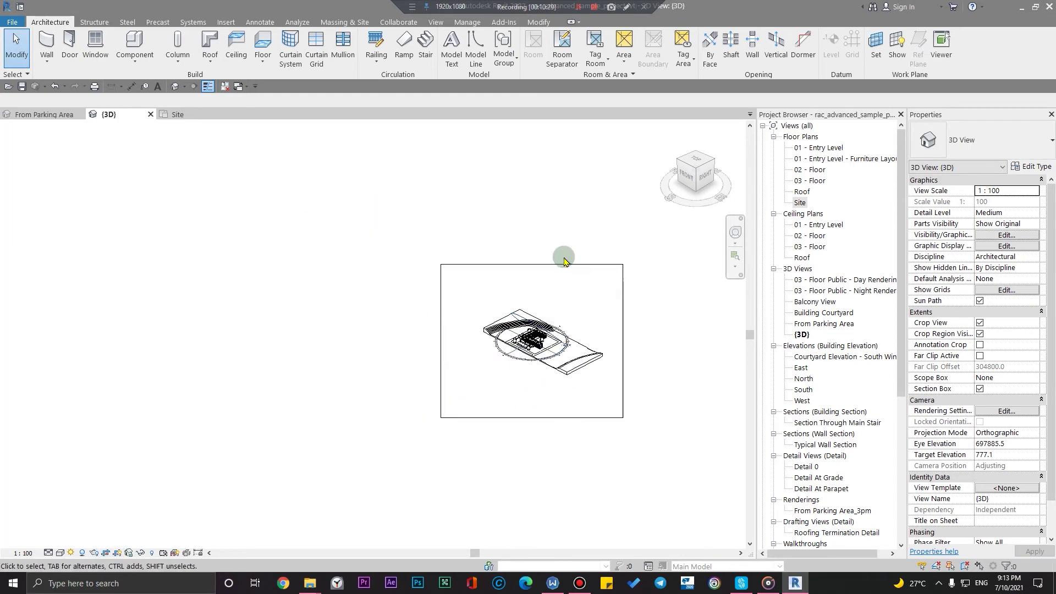
left_click(536, 273)
scroll(537, 273, "up", 3)
- Pull the crop region's top, right, bottom and left edges in around the site
left_click_drag(567, 241, 567, 315)
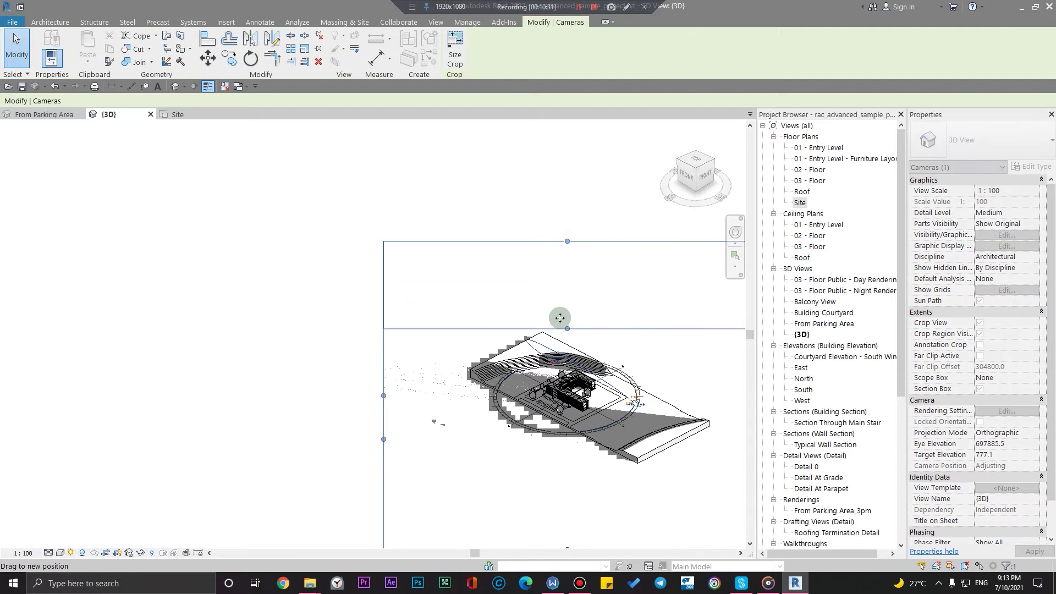
middle_click_drag(611, 406, 450, 345)
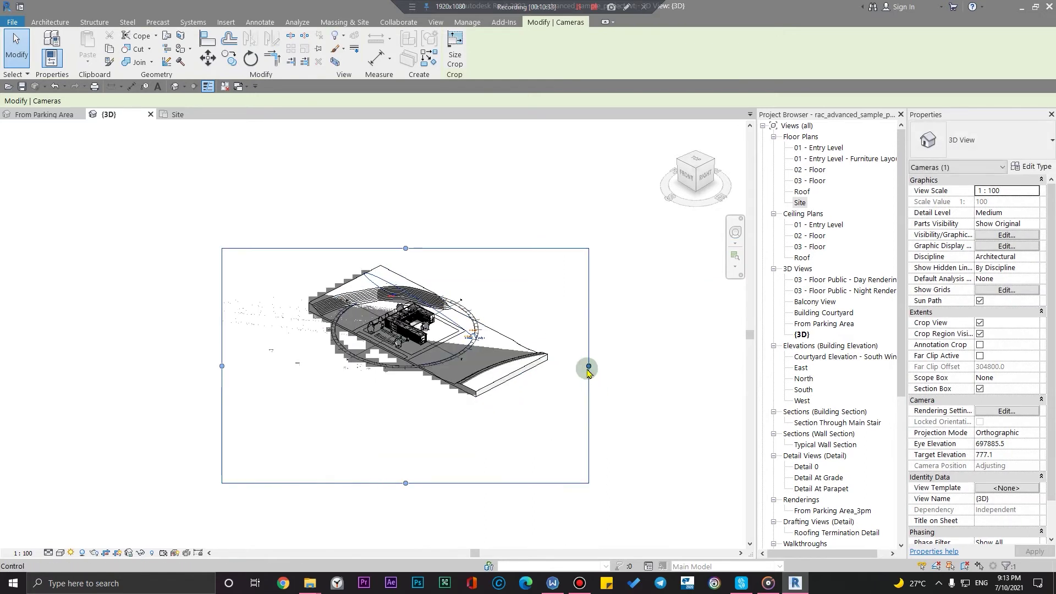
mouse_move(589, 366)
left_mouse_down()
mouse_move(539, 365)
mouse_move(553, 365)
left_mouse_up()
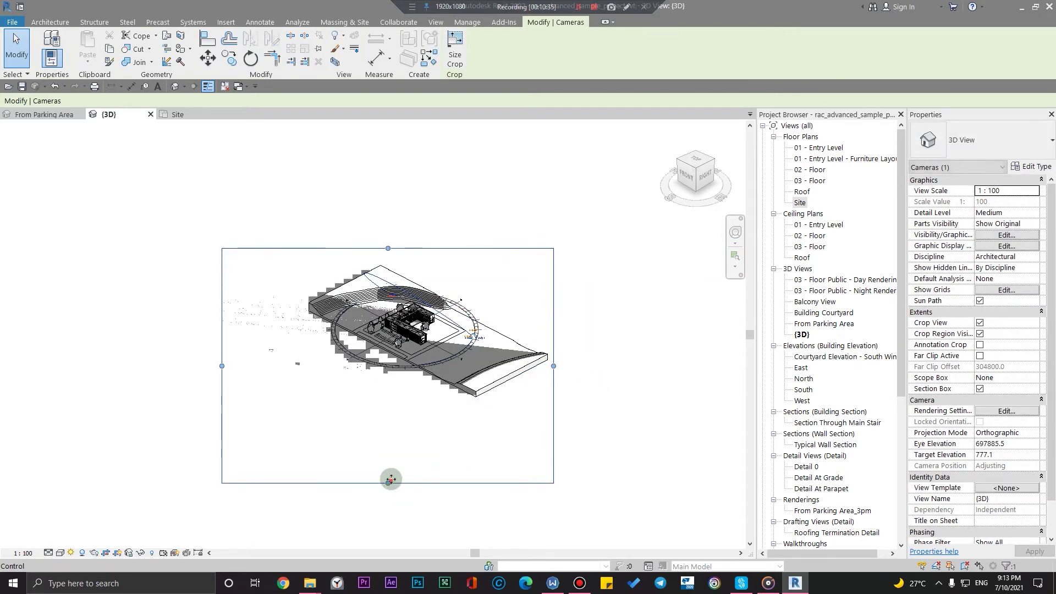
left_click_drag(388, 483, 405, 401)
scroll(281, 377, "up", 3)
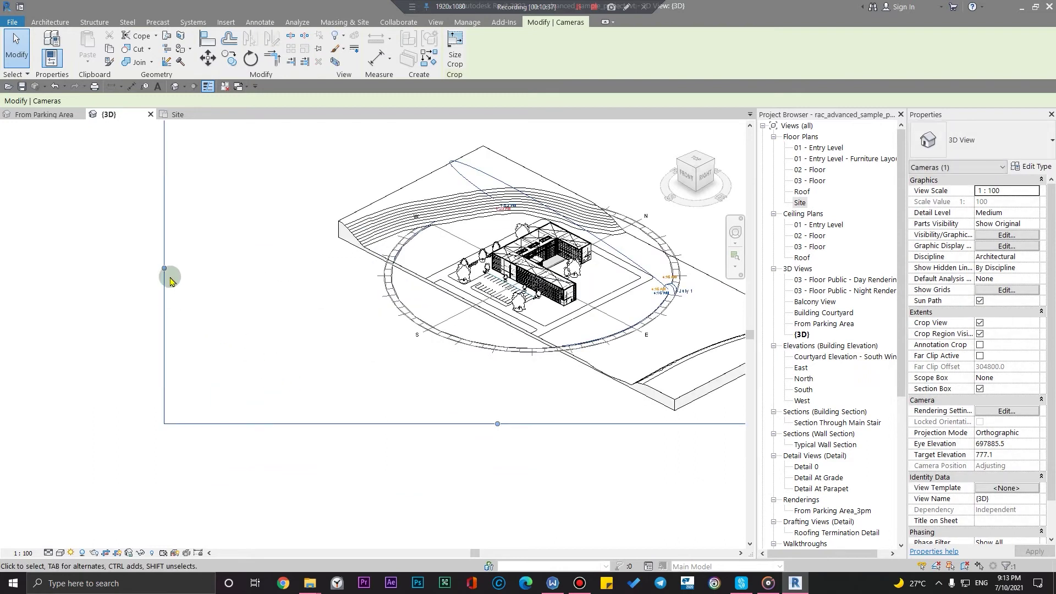
left_click_drag(170, 276, 309, 283)
scroll(354, 306, "down", 2)
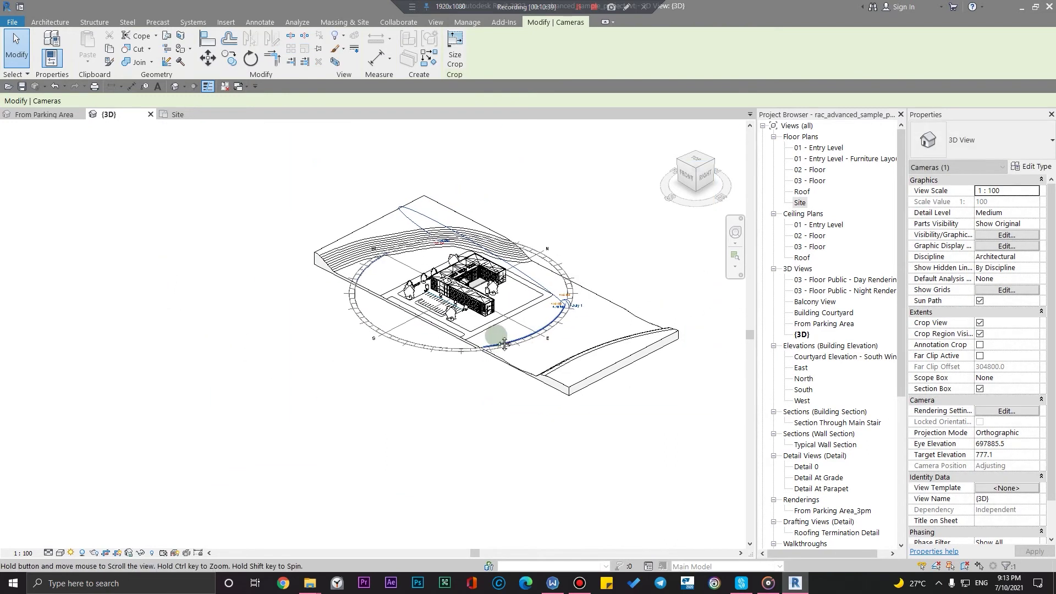
scroll(441, 339, "up", 2)
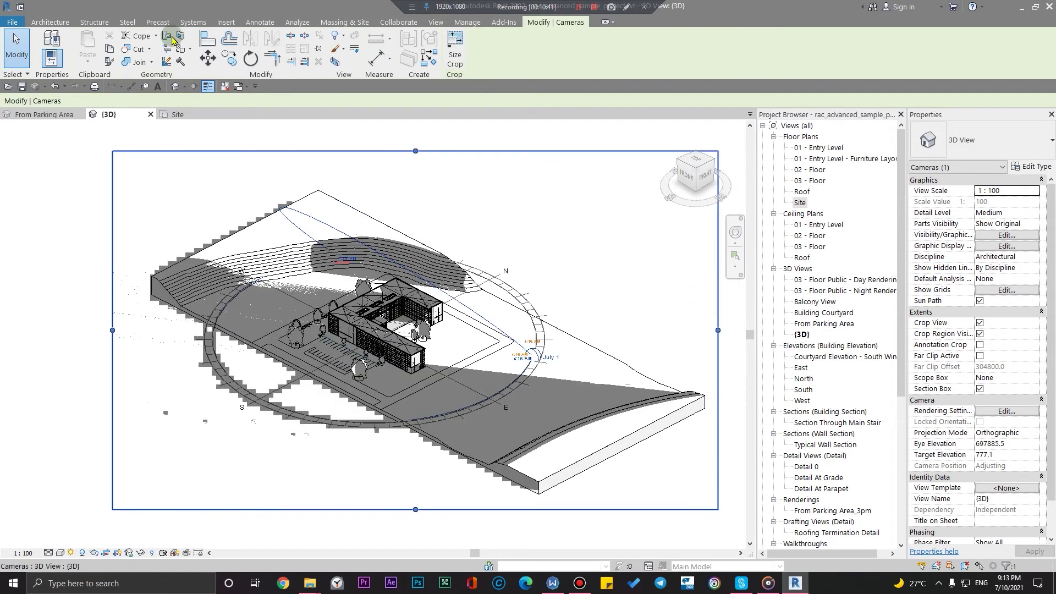
- Re-run the Solar Study export at 3 frames per second with 1080 image height
left_click(22, 22)
mouse_move(39, 179)
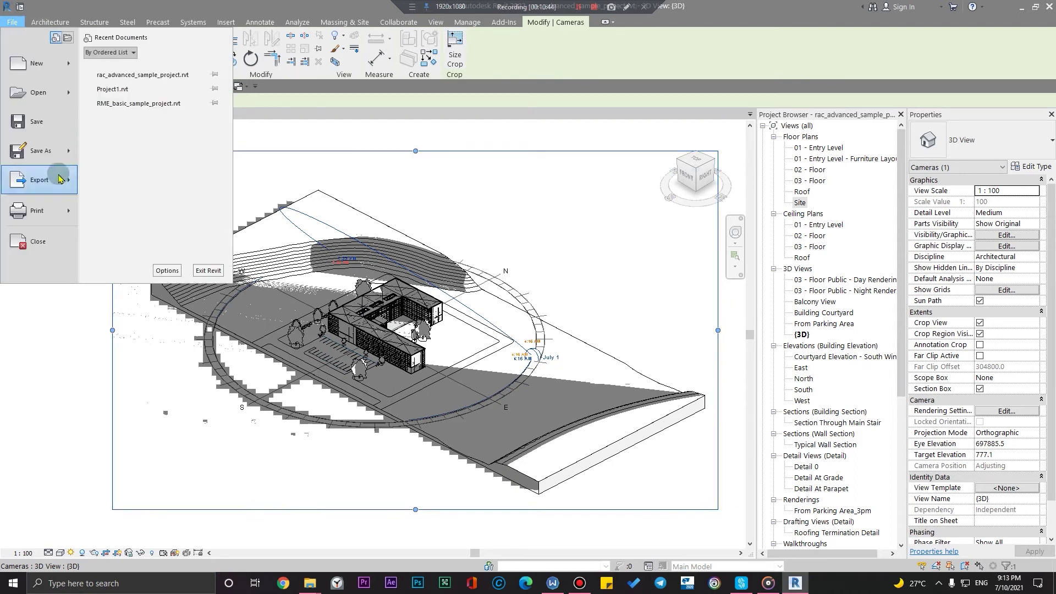
scroll(164, 253, "down", 2)
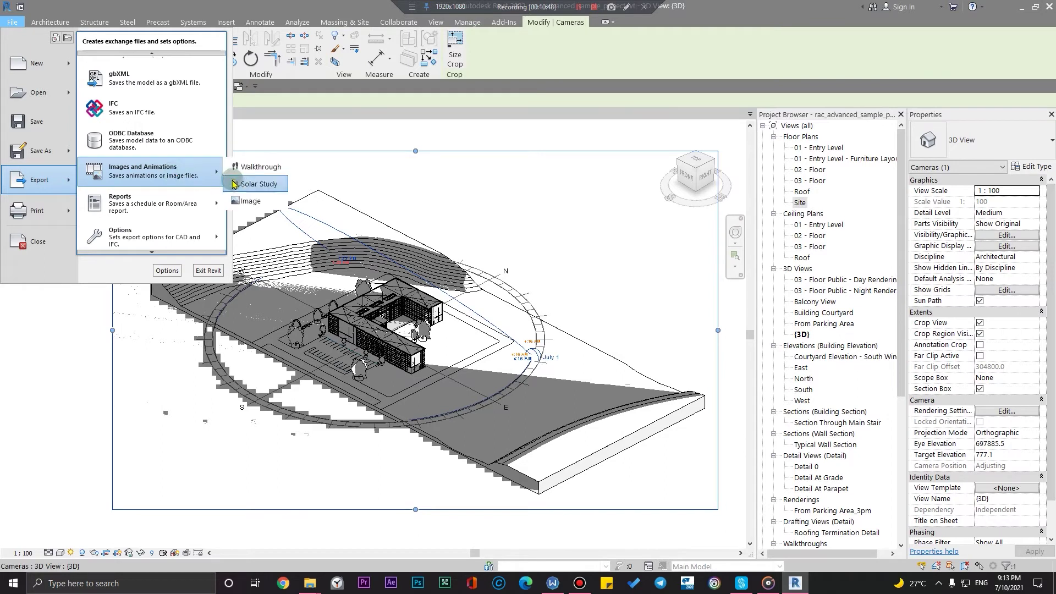
left_click(235, 184)
left_click(632, 343)
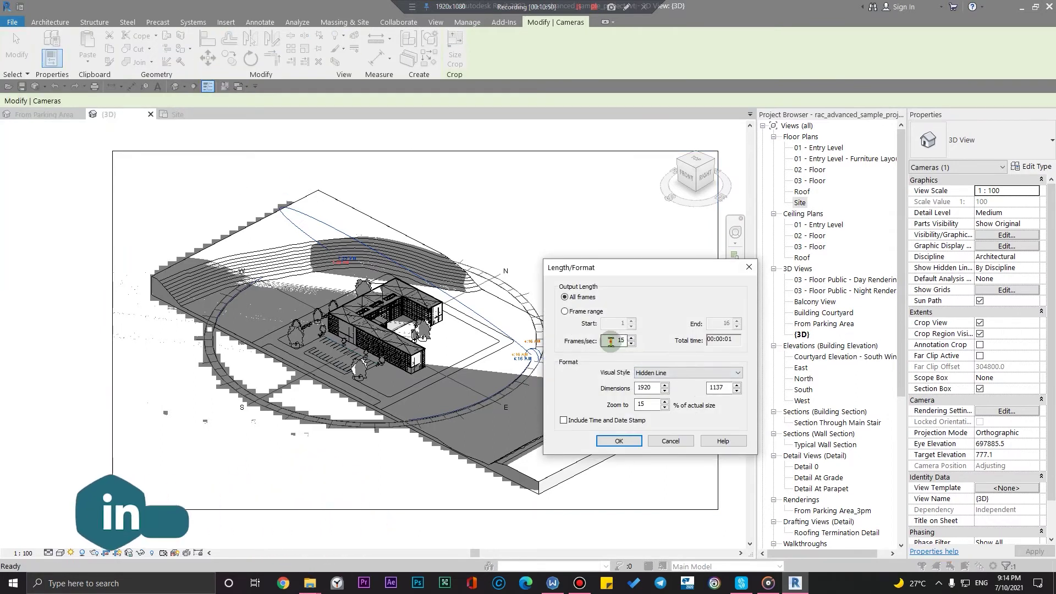
type("3")
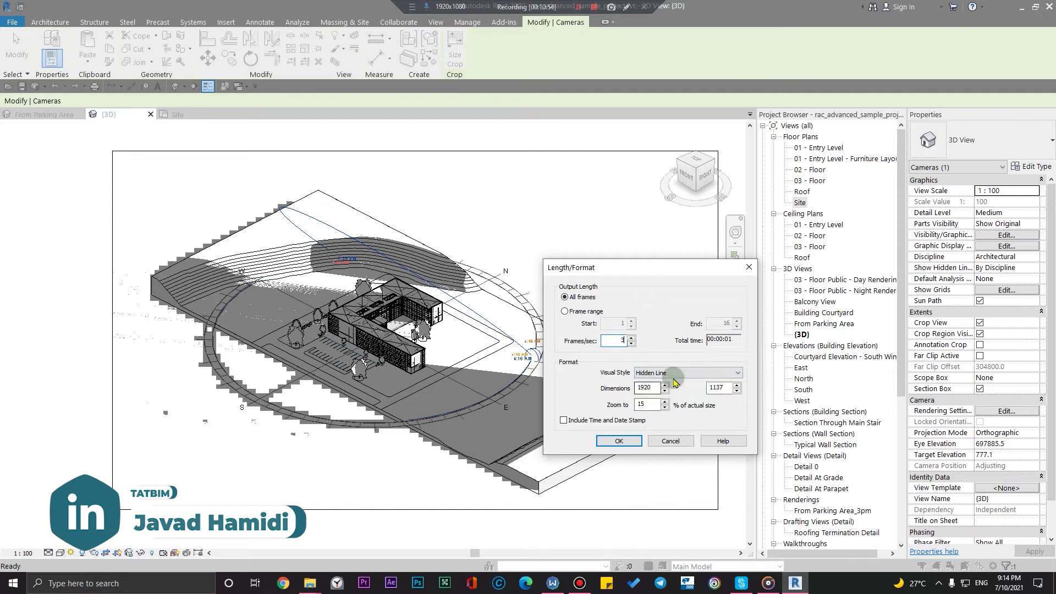
double_click(718, 387)
type("10")
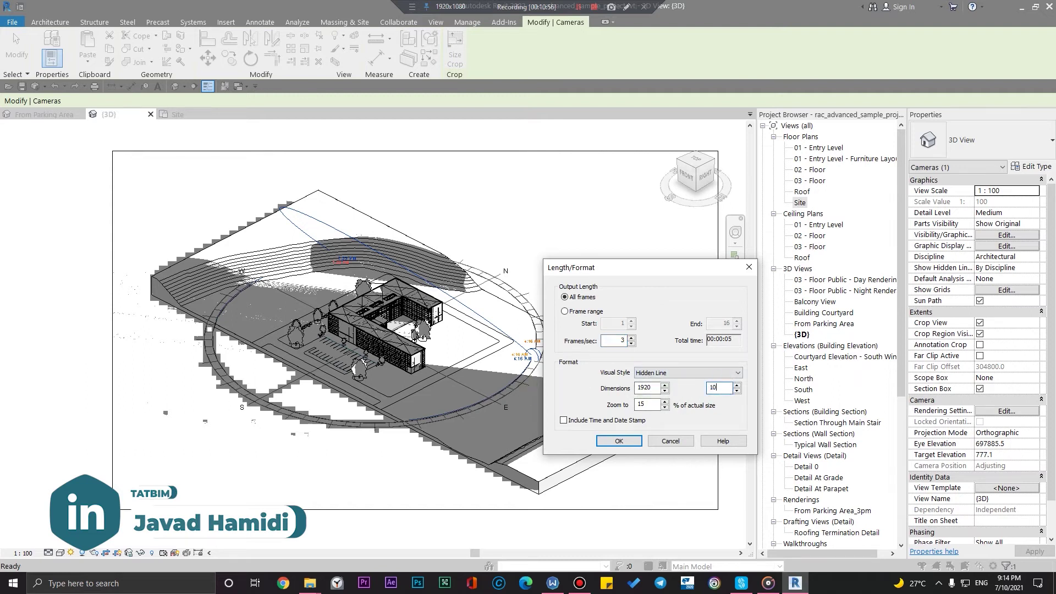
type("80")
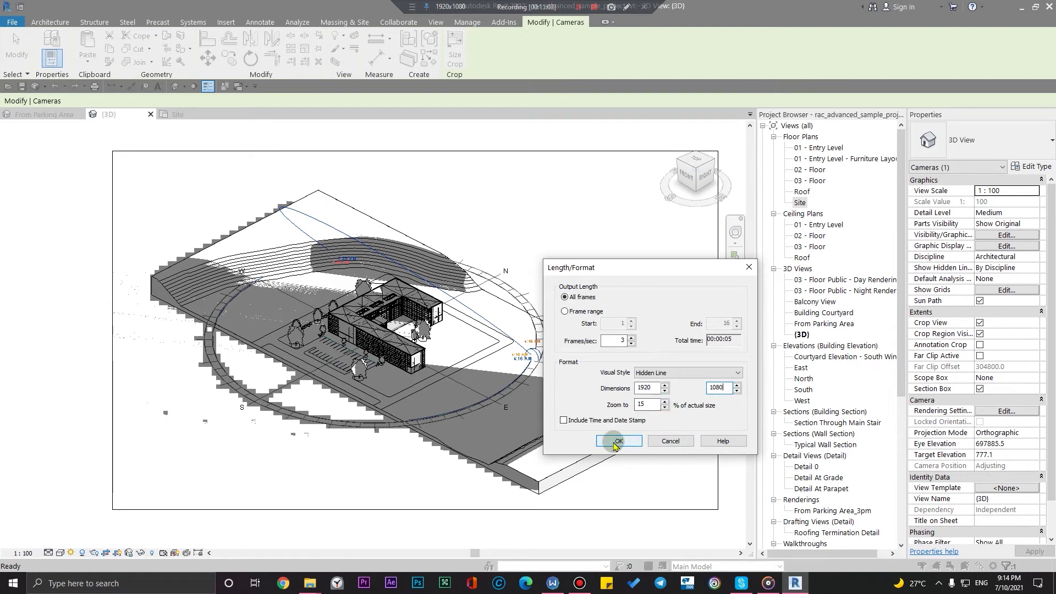
left_click(616, 441)
- Save the AVI as 'alt' on the Desktop
left_click(346, 368)
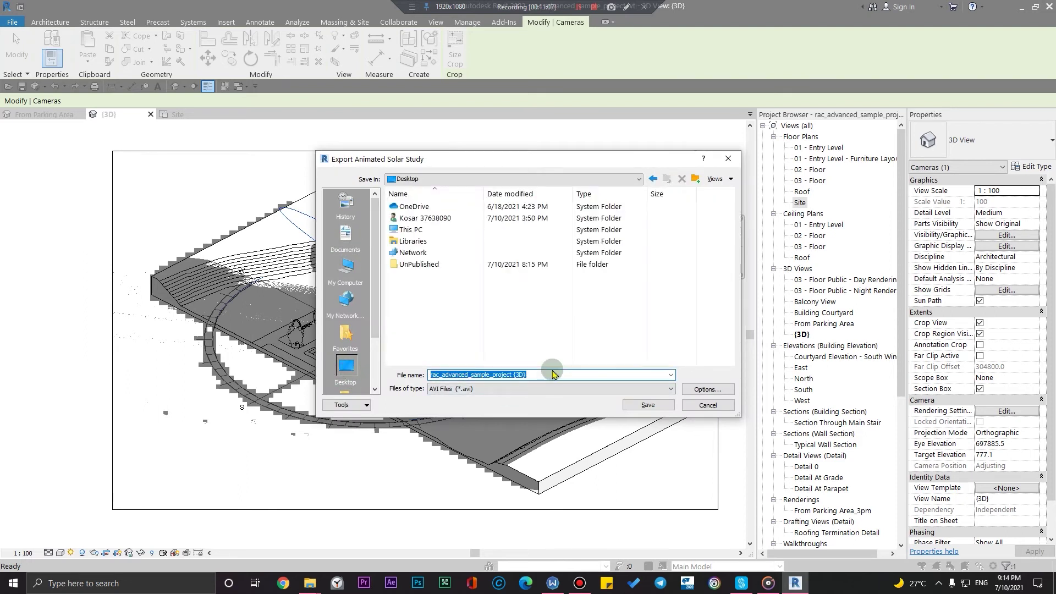
type("alt")
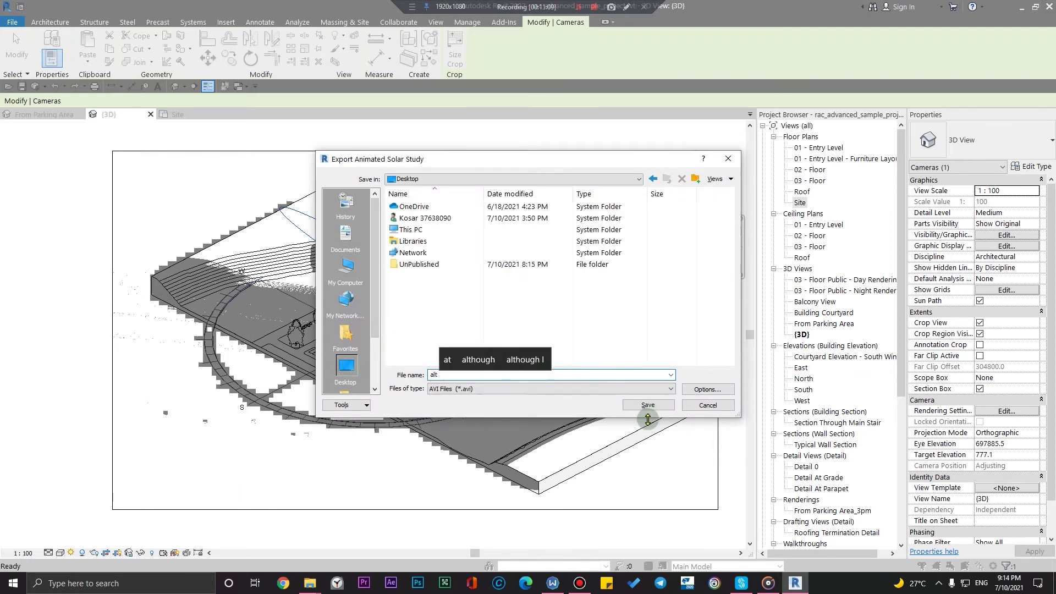
left_click(647, 406)
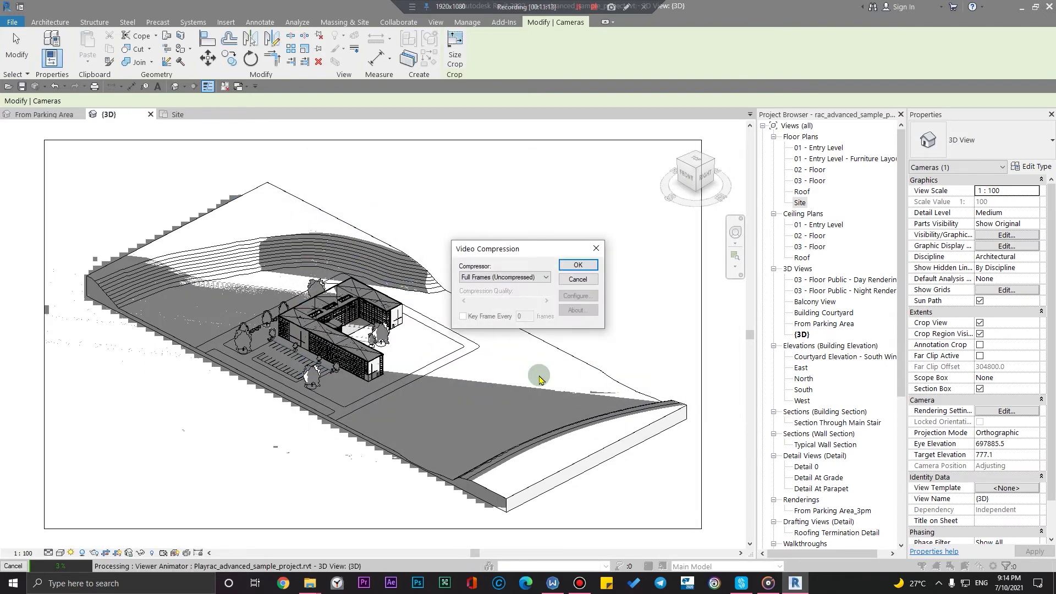
- Keep Full Frames (Uncompressed) compression, run the export, and minimise Revit
left_click(531, 279)
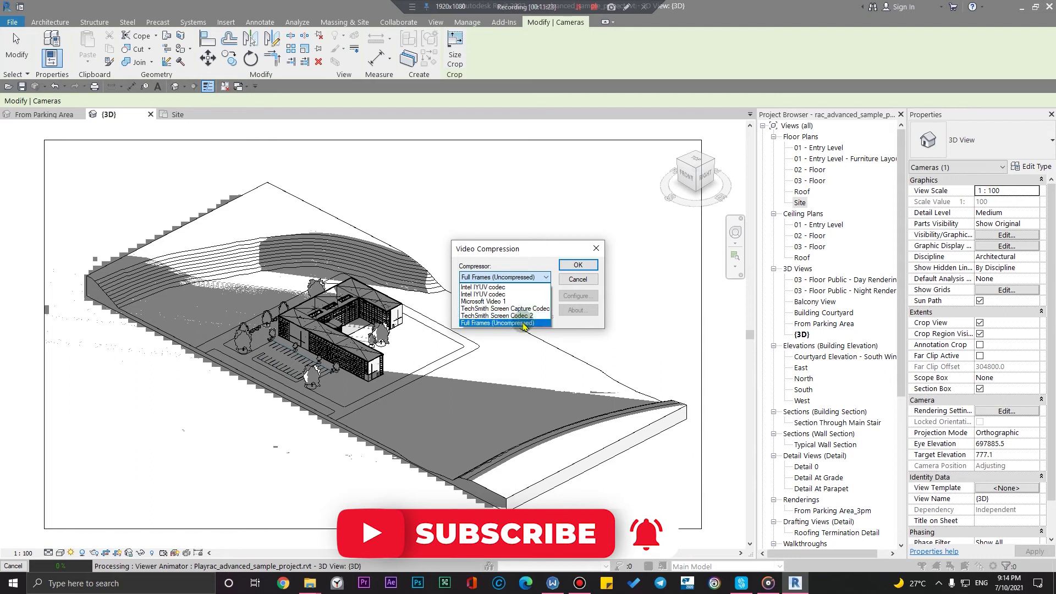
left_click(525, 323)
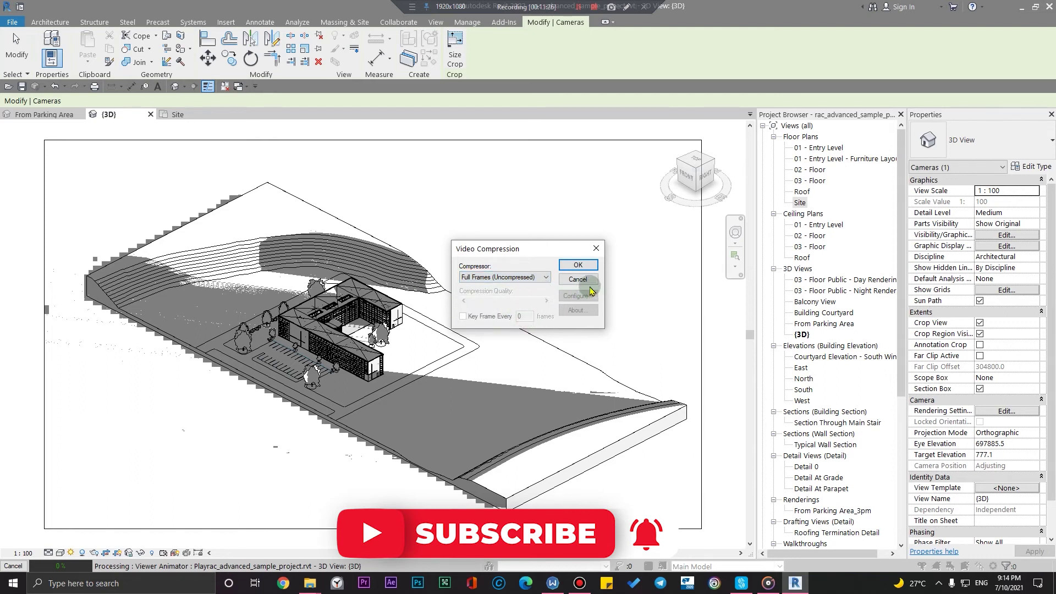
left_click(582, 268)
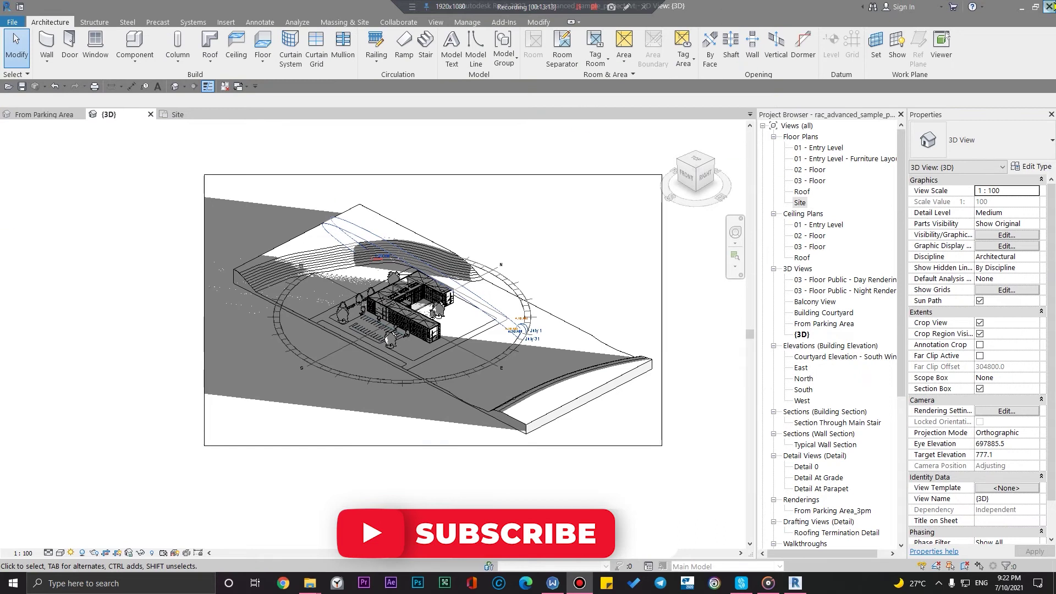
left_click(1020, 7)
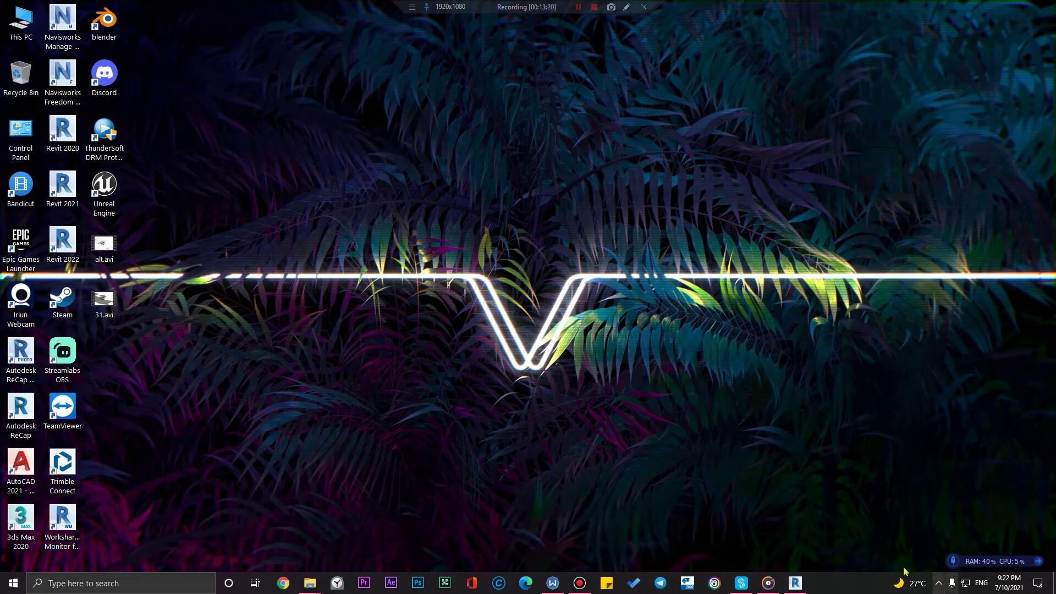
double_click(104, 302)
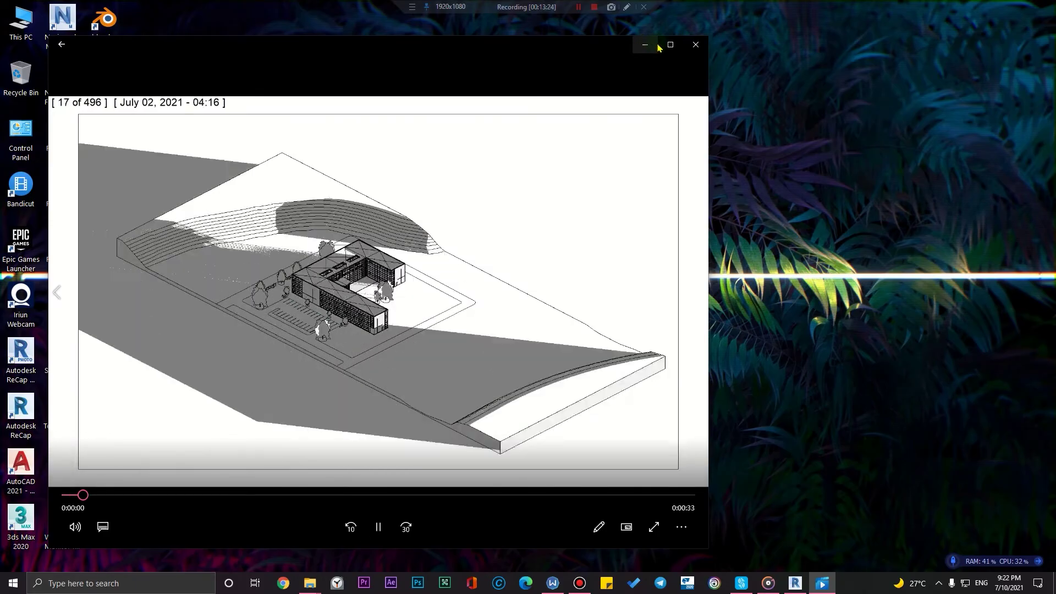
left_click(659, 47)
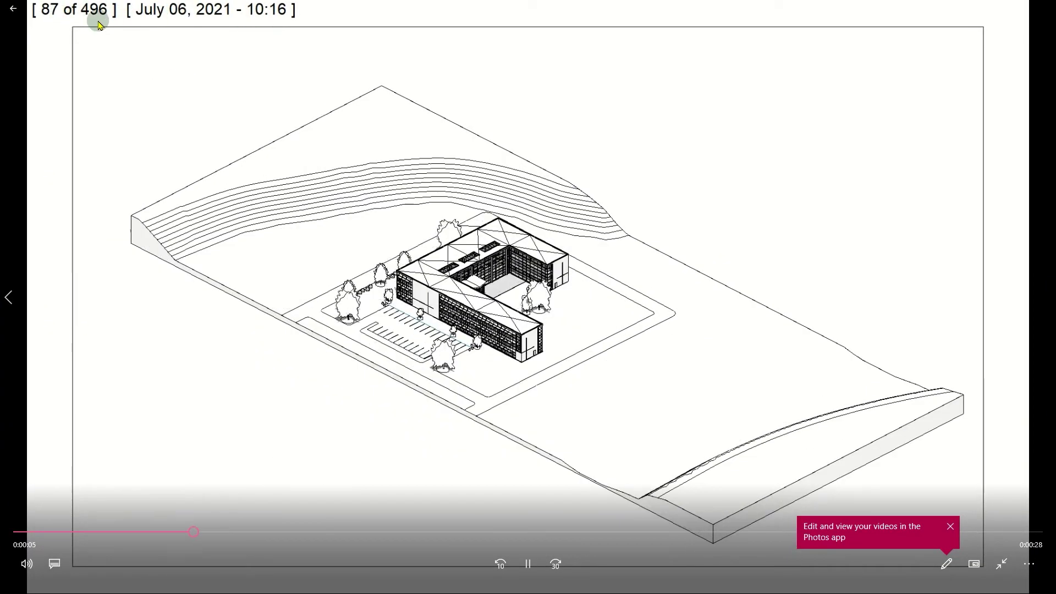
key("Escape")
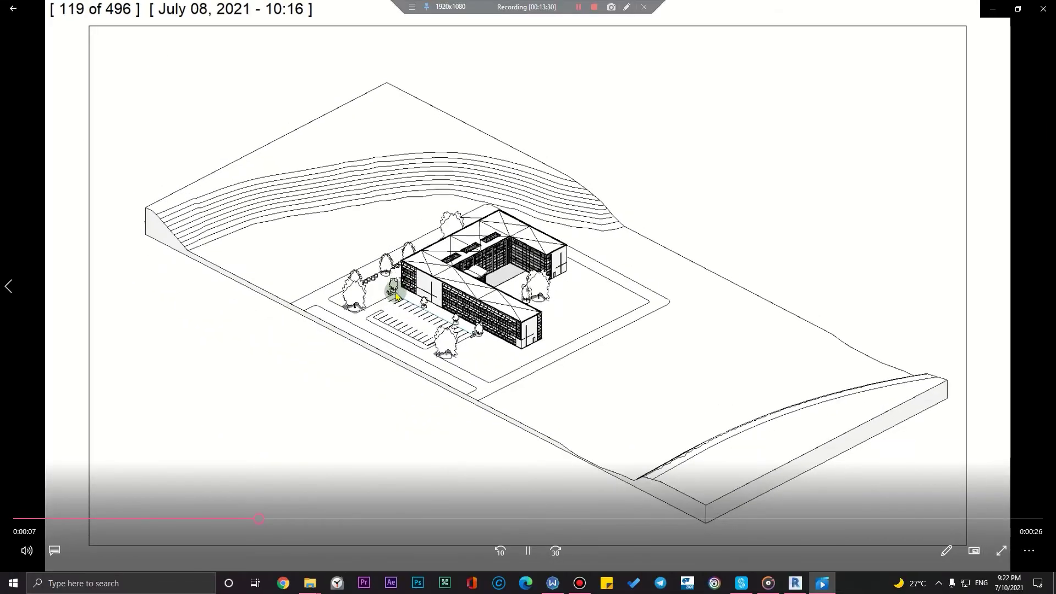
left_click(528, 550)
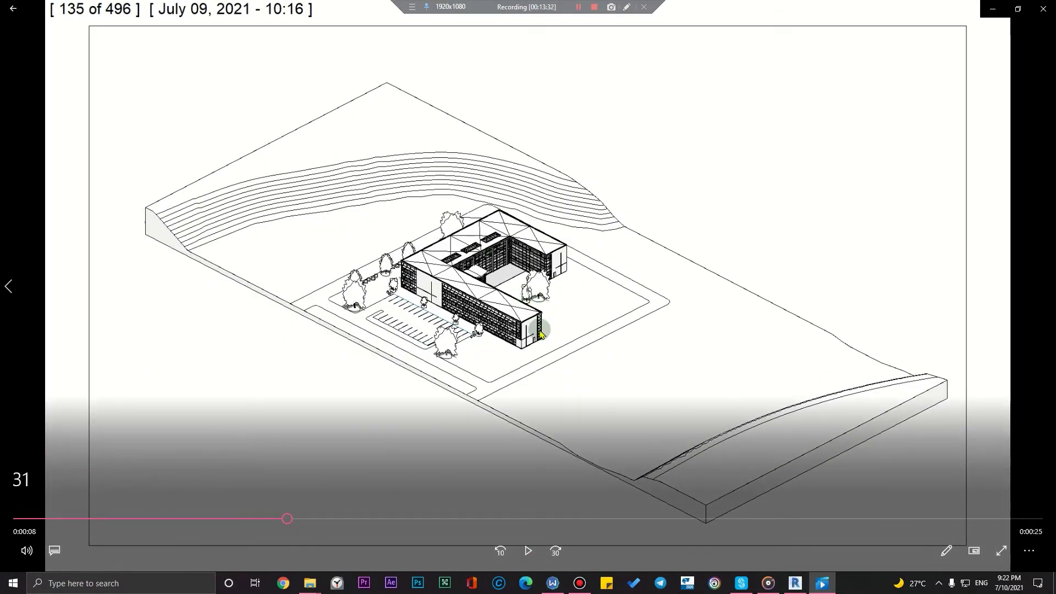
left_click(529, 550)
left_click(292, 136)
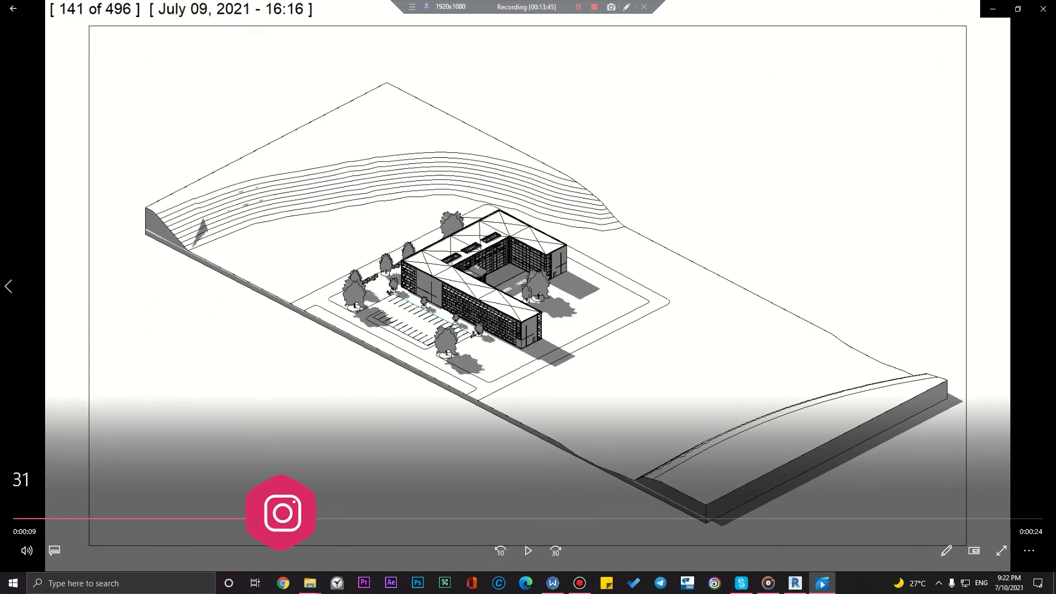
left_click(1043, 9)
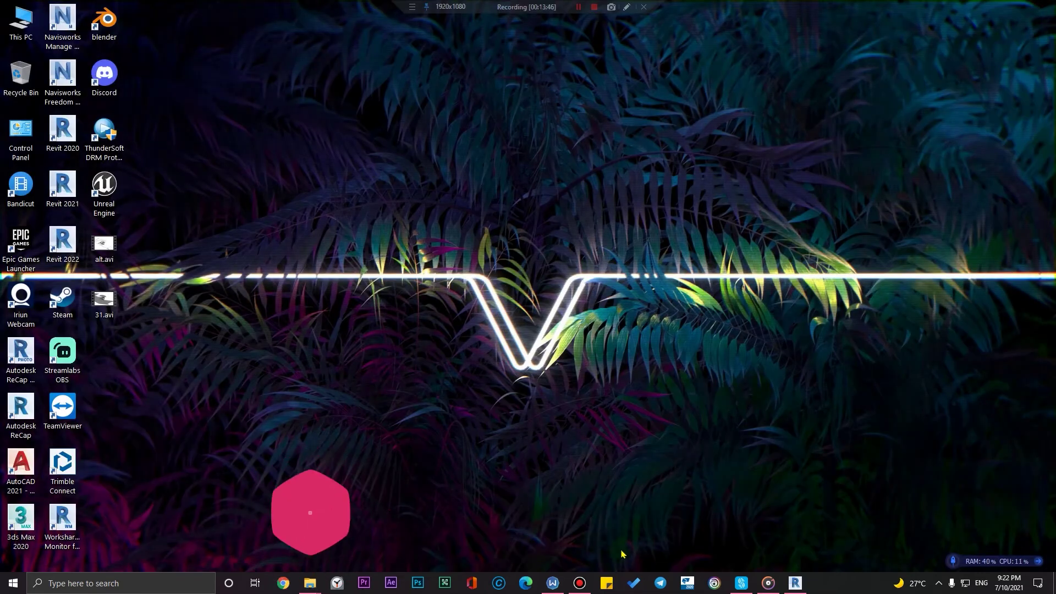
- Restore Revit from the taskbar and zoom around the shadowed 3D site view
left_click(794, 583)
scroll(404, 329, "up", 3)
scroll(495, 341, "up", 4)
scroll(518, 345, "up", 3)
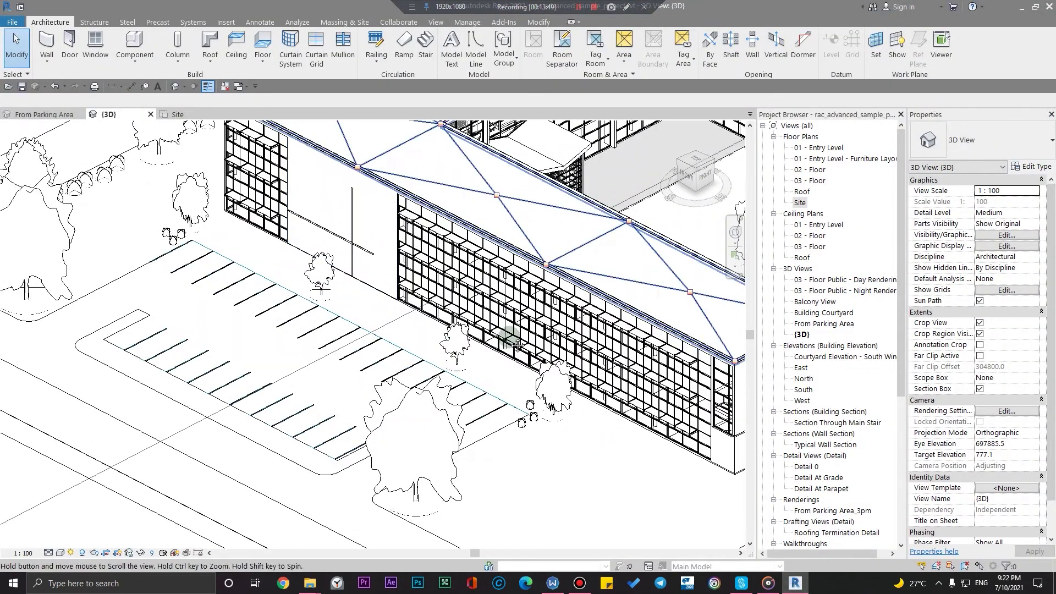
scroll(518, 345, "down", 5)
scroll(511, 352, "up", 2)
scroll(505, 363, "down", 4)
scroll(501, 372, "up", 2)
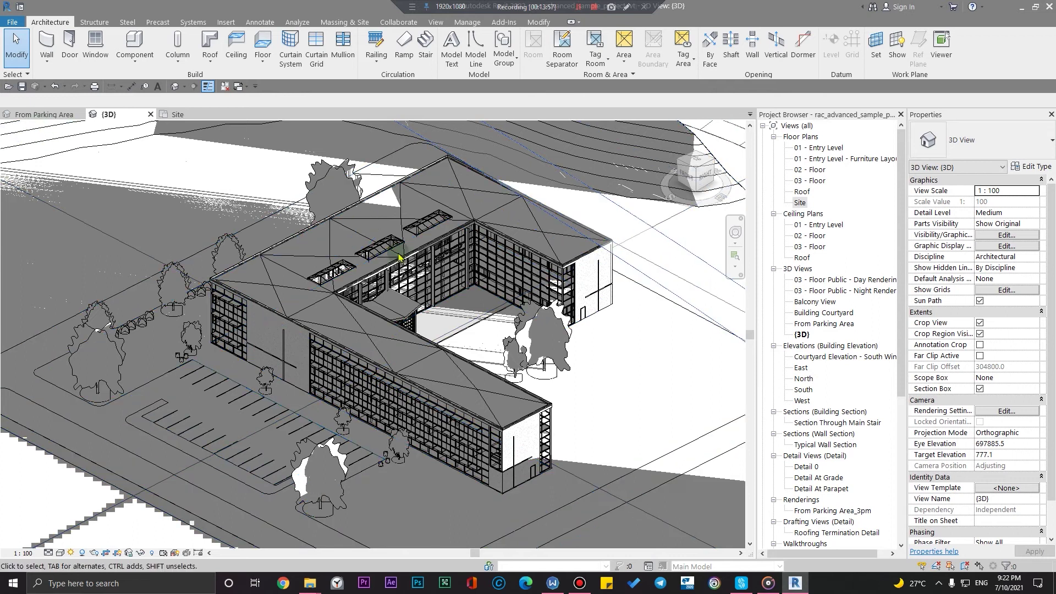
scroll(572, 424, "down", 3)
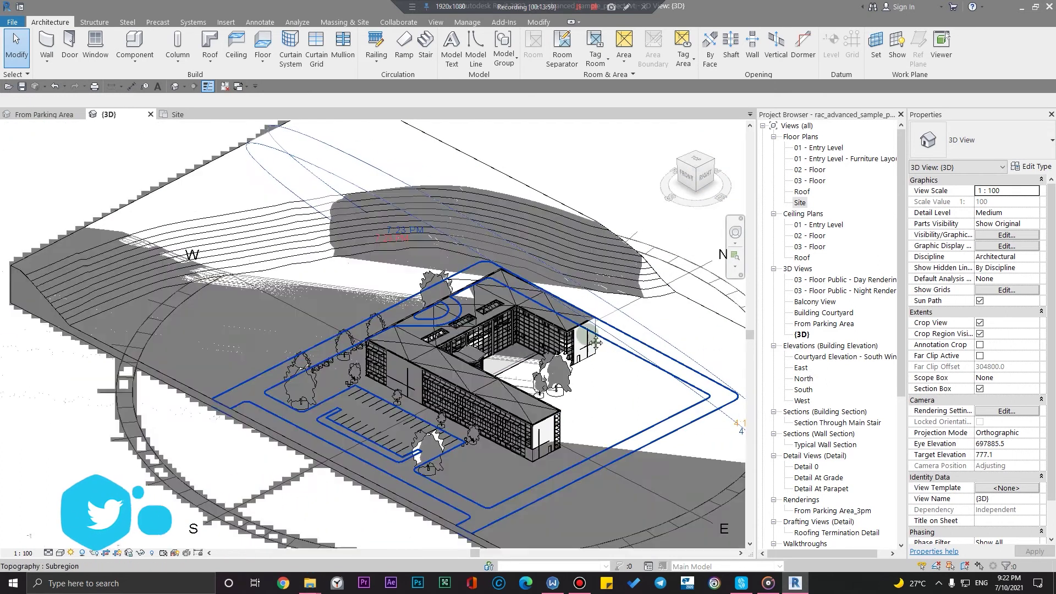
- Open the 01 - Entry Level floor plan and centre the building
left_click(825, 148)
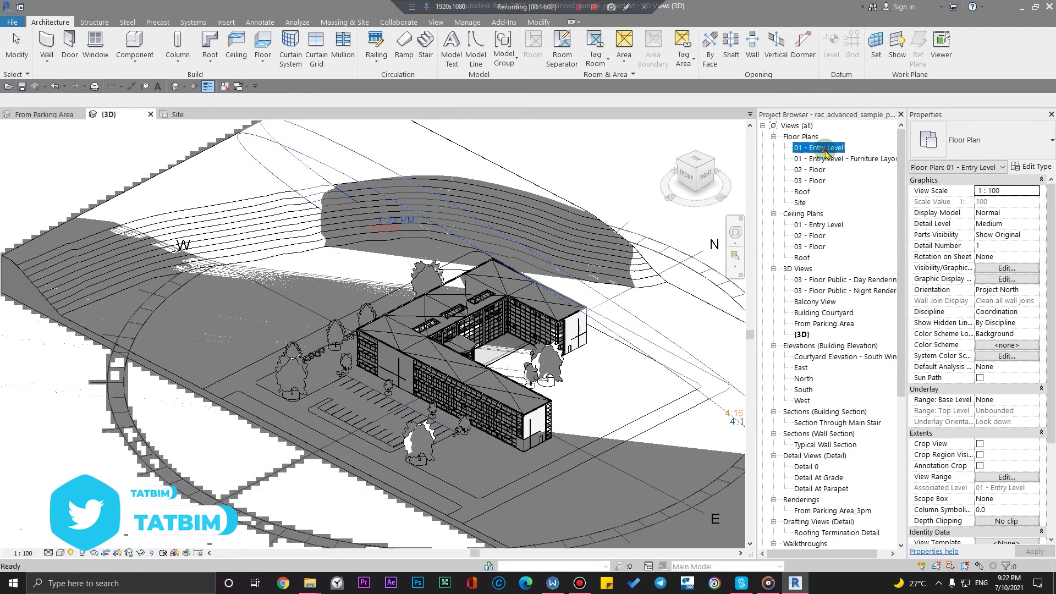
double_click(826, 148)
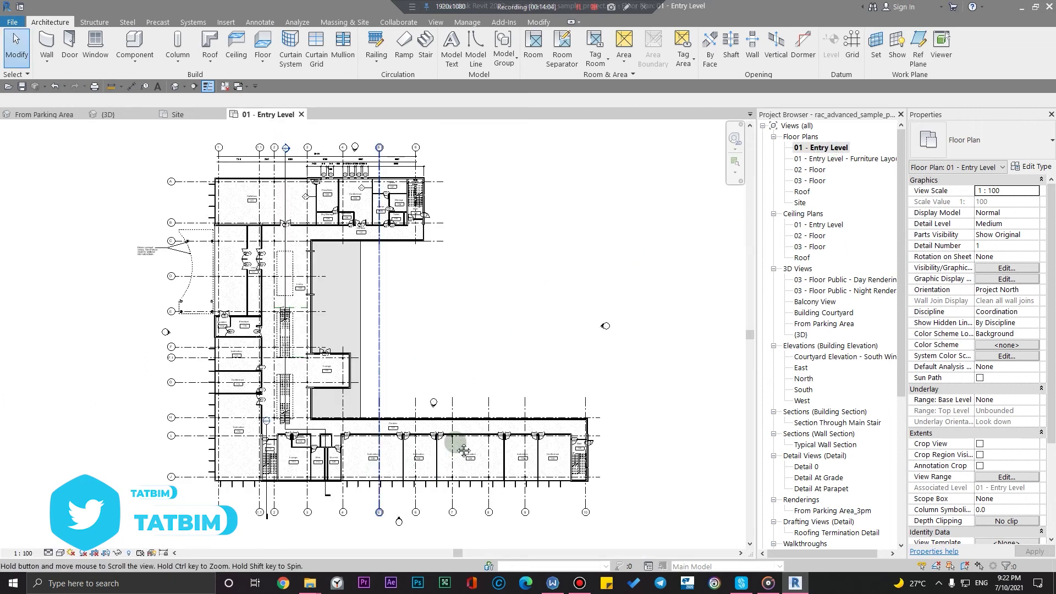
middle_click_drag(463, 451, 553, 423)
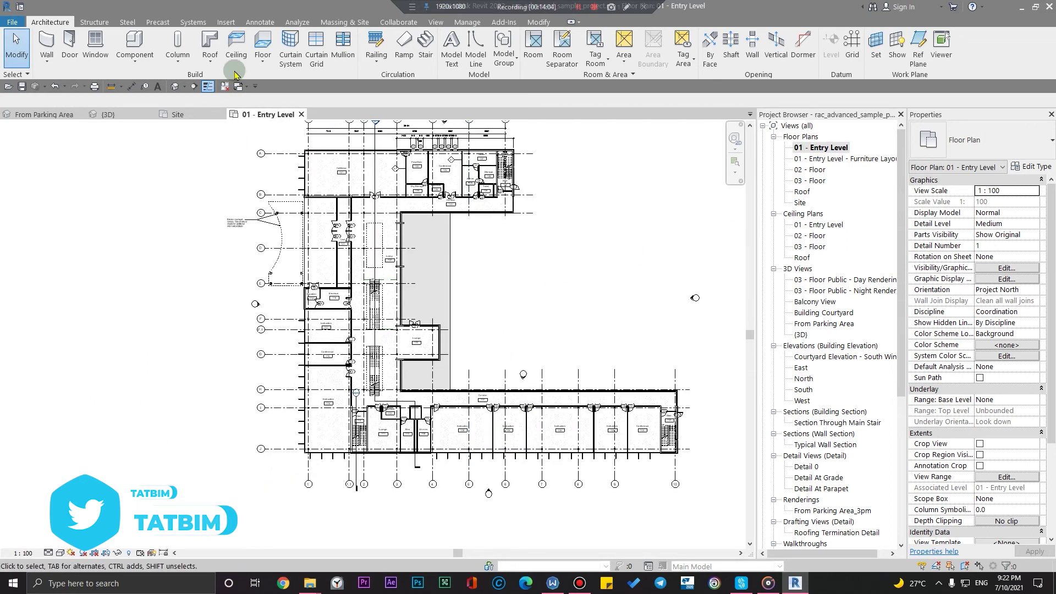
- Place a perspective camera at the corridor's east end aiming west
left_click(184, 87)
left_click(195, 119)
scroll(434, 448, "up", 3)
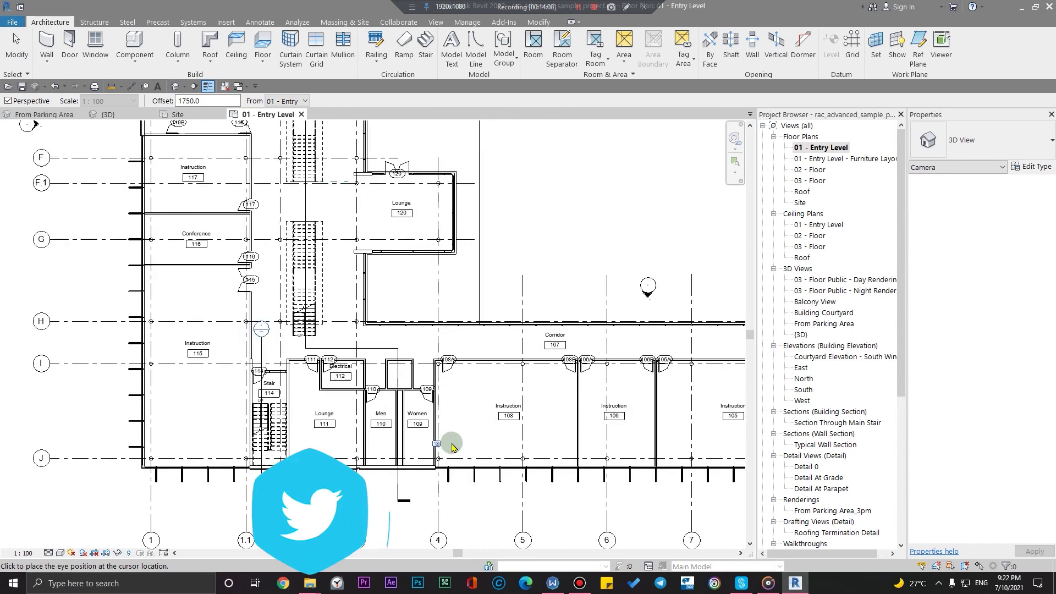
scroll(605, 440, "up", 3)
scroll(681, 468, "down", 3)
scroll(684, 365, "down", 2)
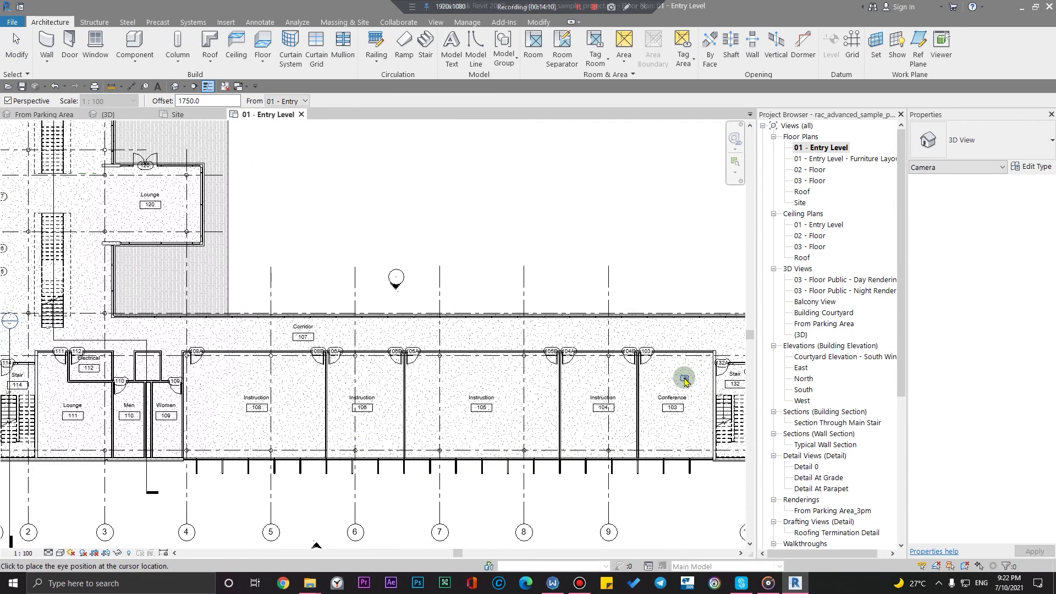
scroll(556, 366, "up", 5)
left_click(558, 356)
left_click(245, 327)
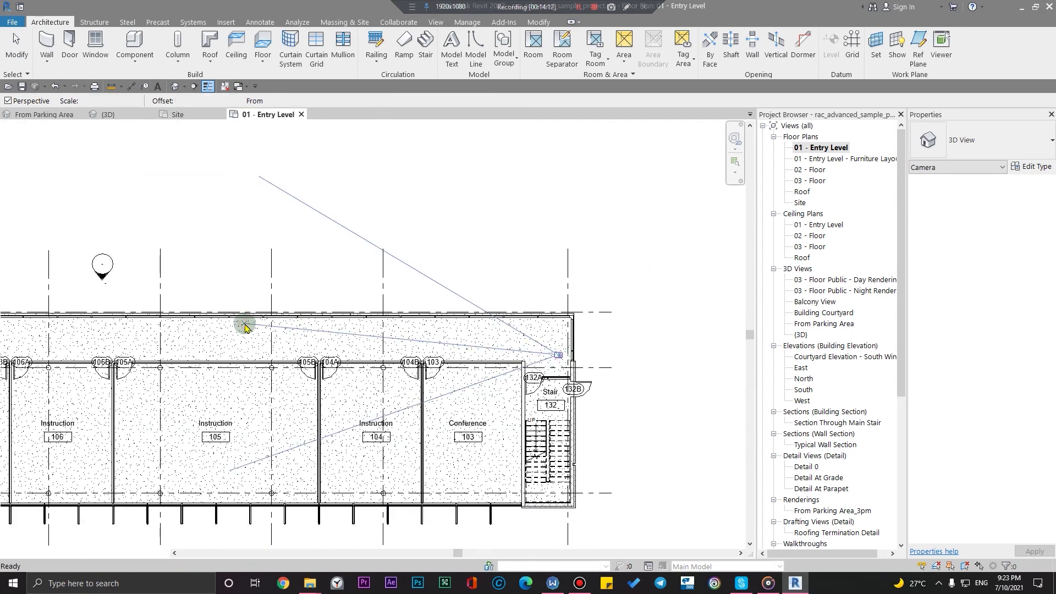
scroll(440, 407, "down", 2)
scroll(329, 358, "down", 2)
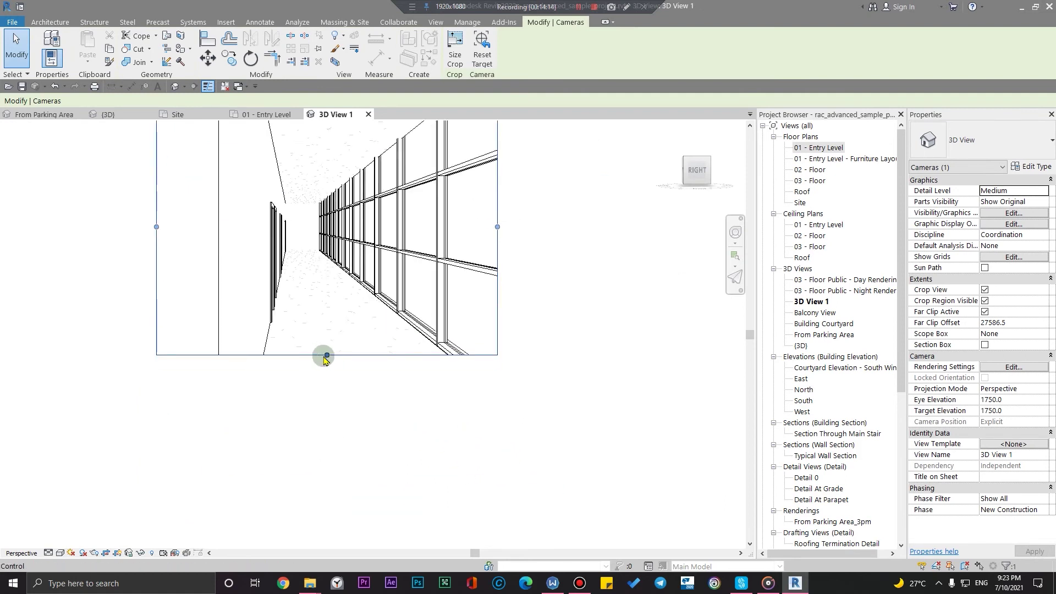
- Extend the camera view's crop downward and to the right
left_click_drag(326, 356, 324, 440)
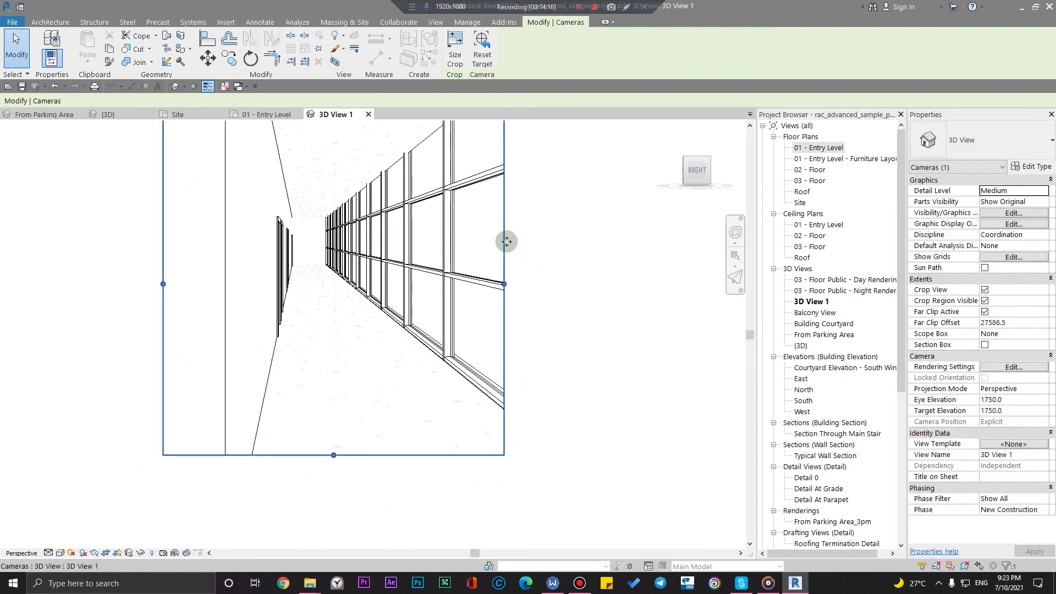
left_click_drag(506, 241, 532, 415)
left_click(568, 372)
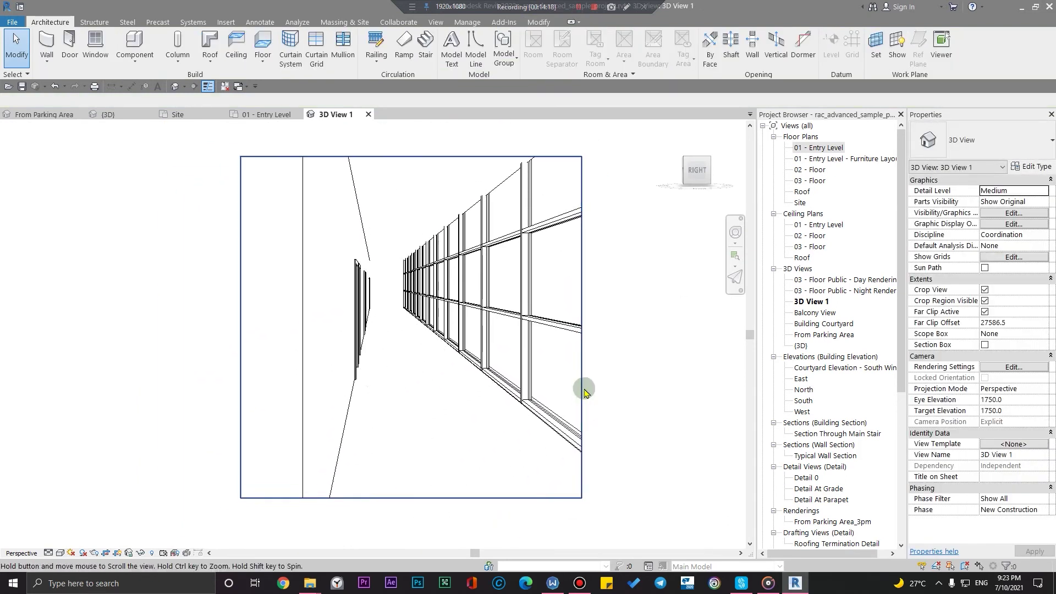
- Pan the corridor perspective, then switch to the {3D} site view
left_click(15, 23)
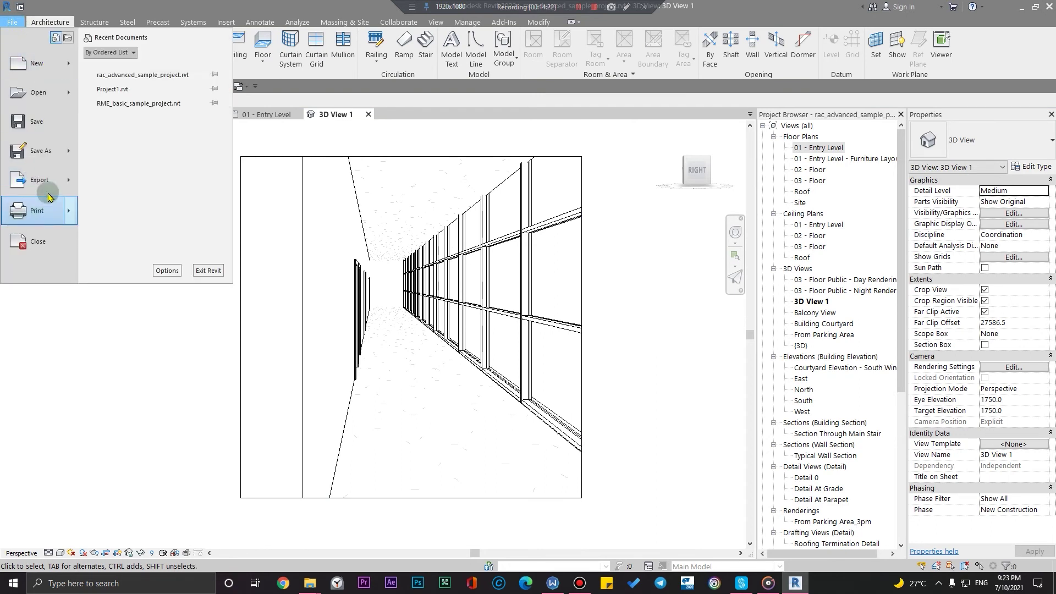
mouse_move(38, 180)
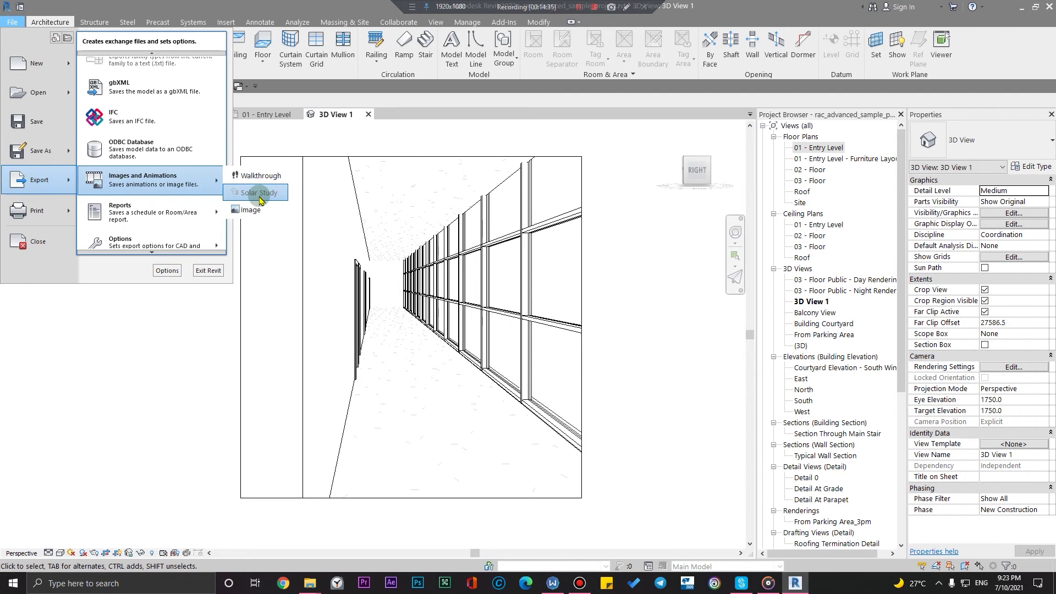
left_click(302, 134)
left_click_drag(252, 176, 336, 235)
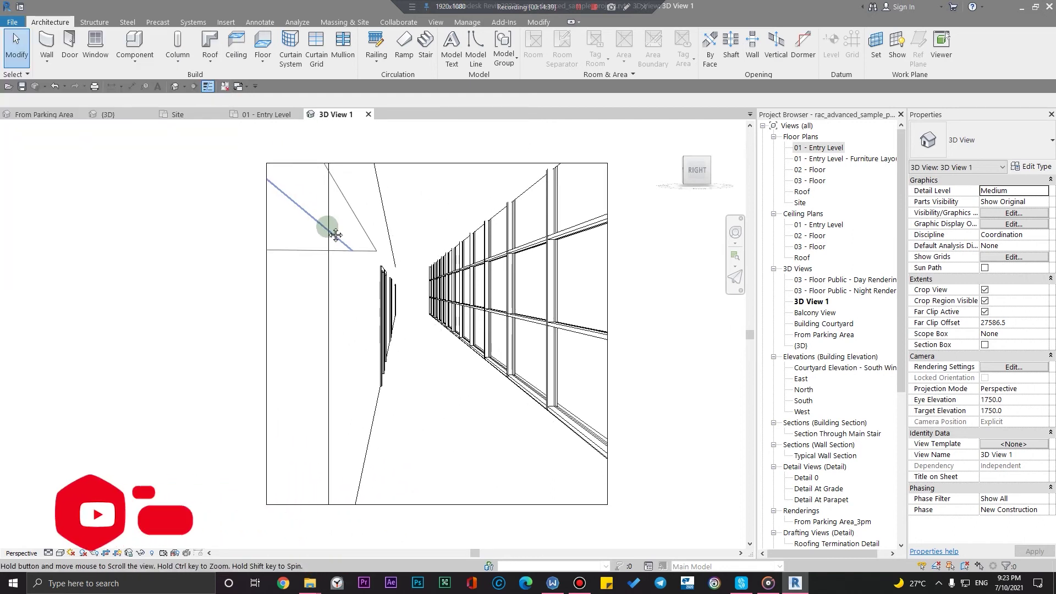
middle_click_drag(335, 235, 333, 233)
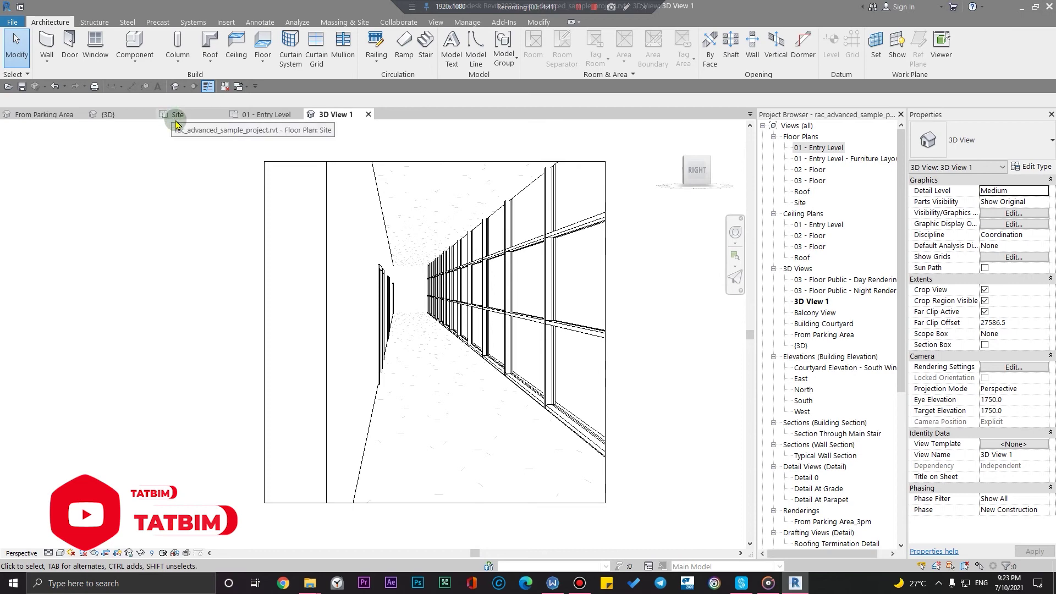
left_click(108, 116)
scroll(536, 437, "down", 3)
scroll(536, 434, "up", 5)
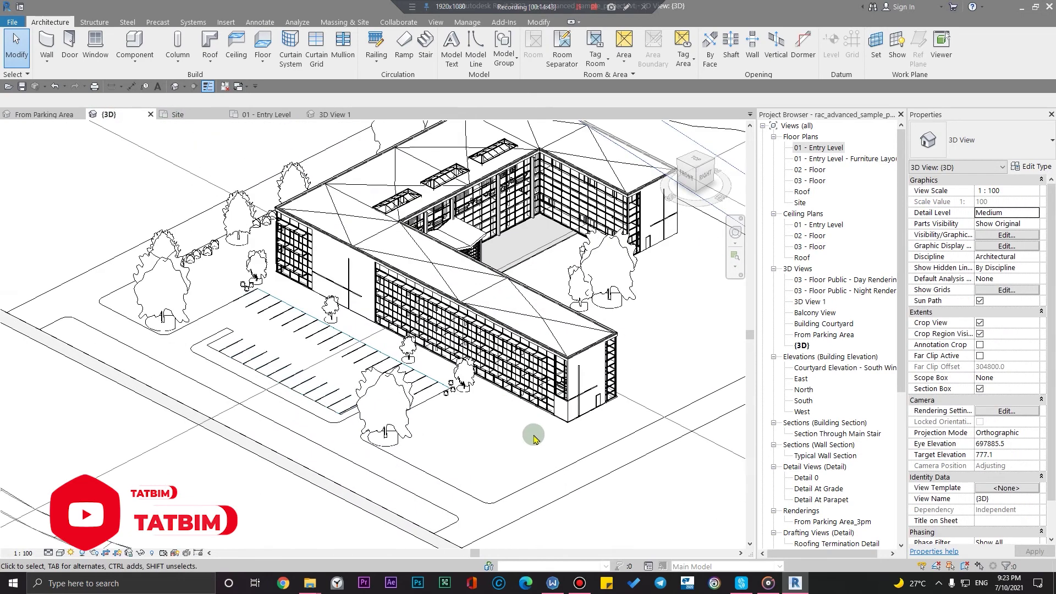
scroll(542, 441, "down", 4)
scroll(539, 437, "up", 2)
scroll(528, 418, "up", 3)
scroll(517, 396, "up", 3)
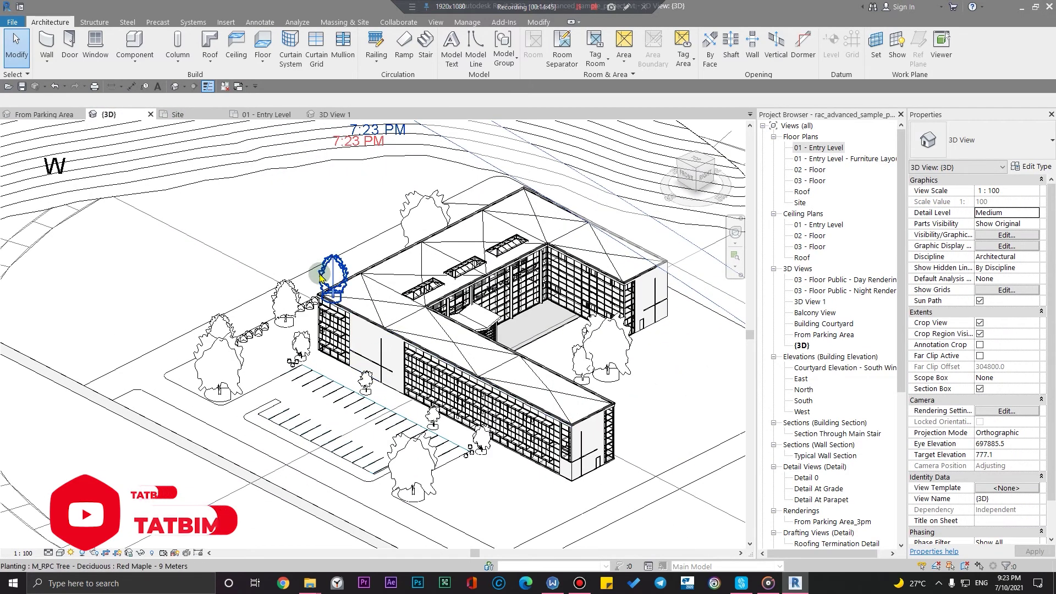
scroll(242, 330, "down", 5)
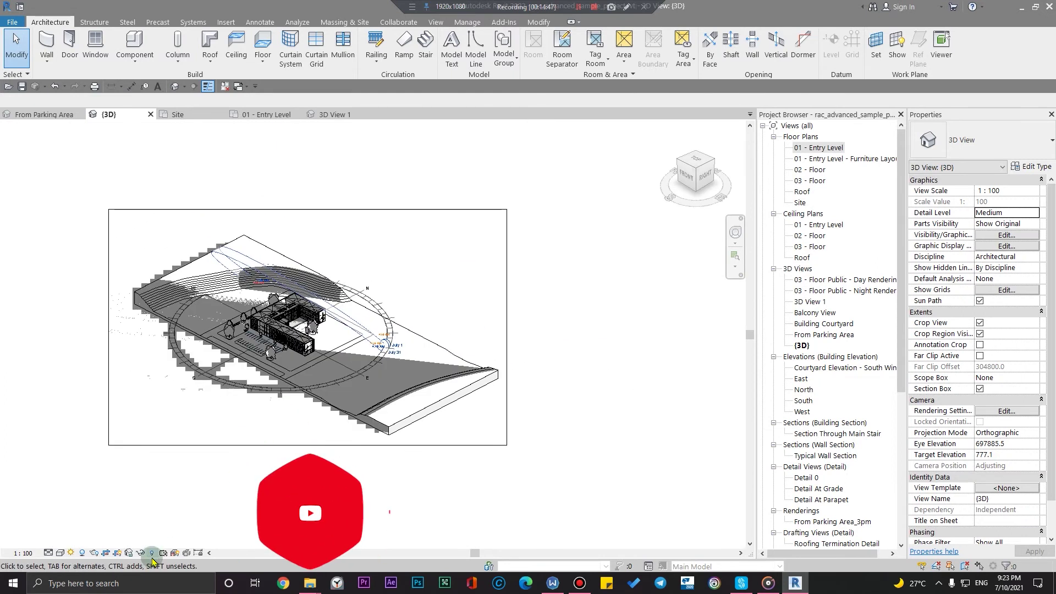
scroll(396, 423, "up", 3)
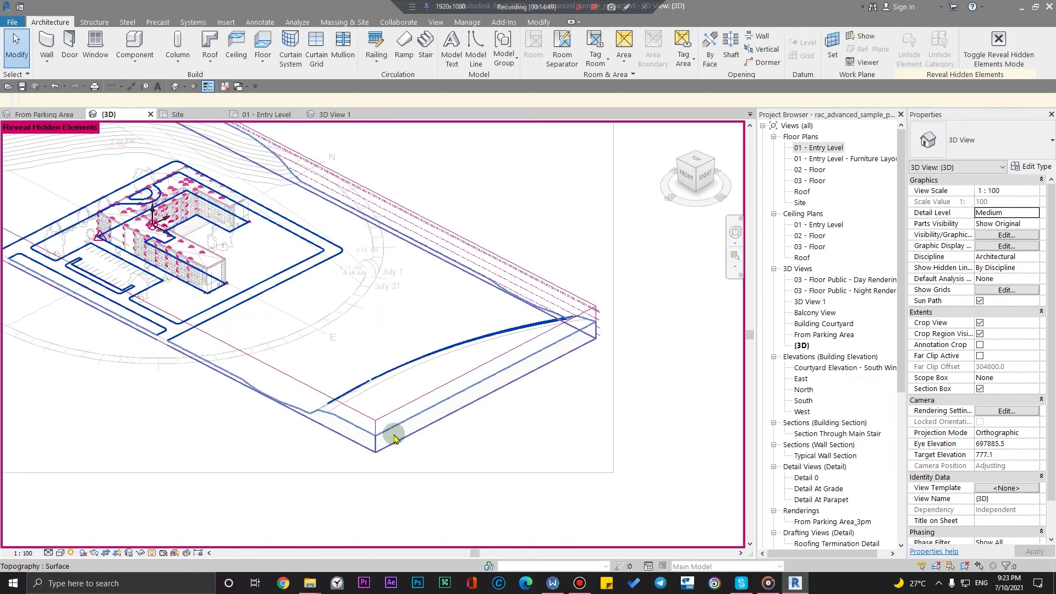
left_click(378, 444)
left_click(576, 57)
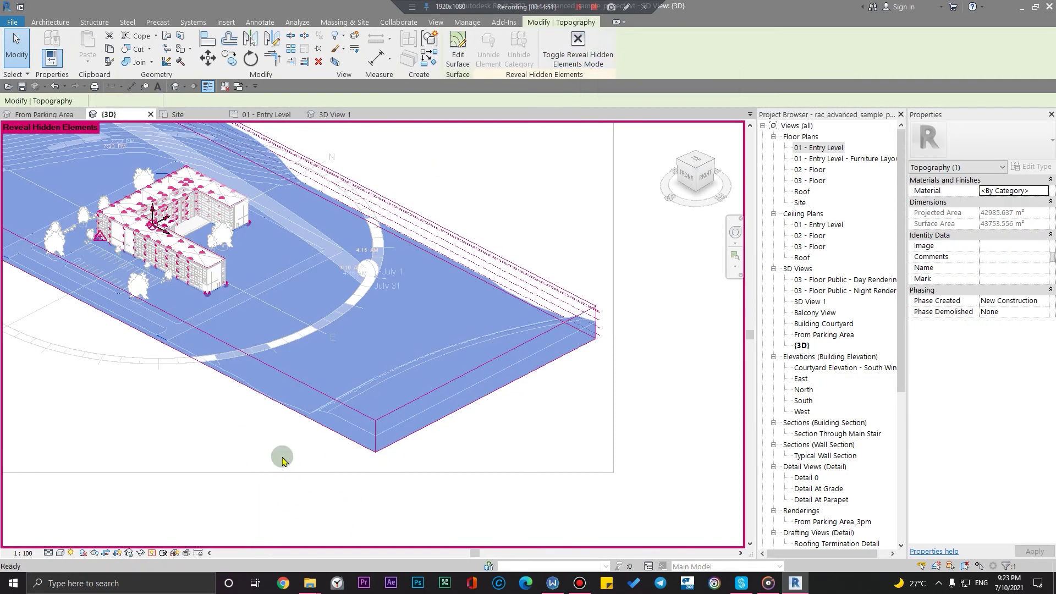
left_click(422, 457)
scroll(427, 457, "down", 2)
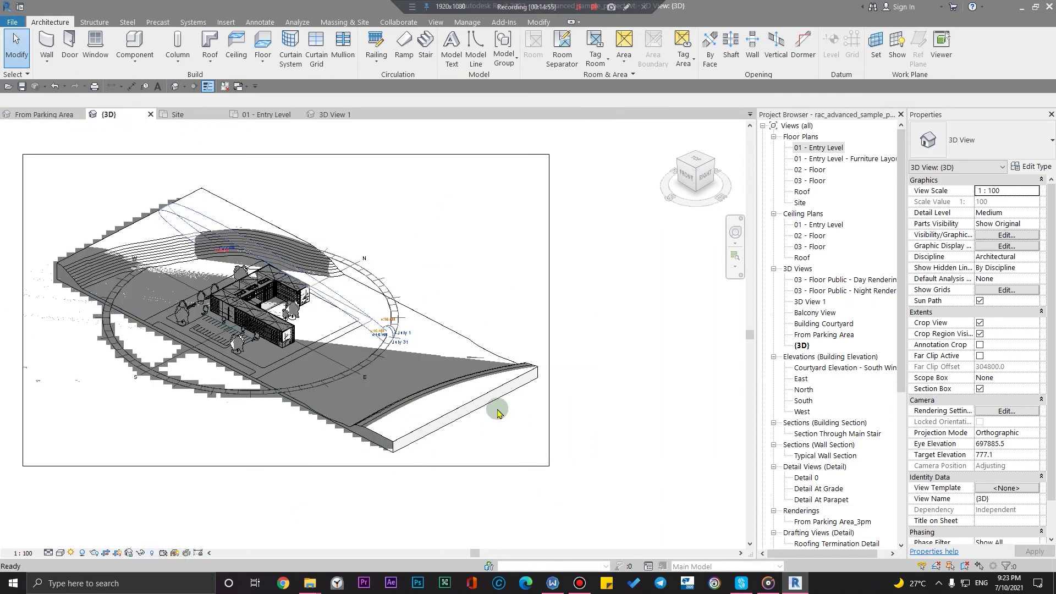
key("r")
key("h")
scroll(572, 357, "up", 3)
left_click(575, 376)
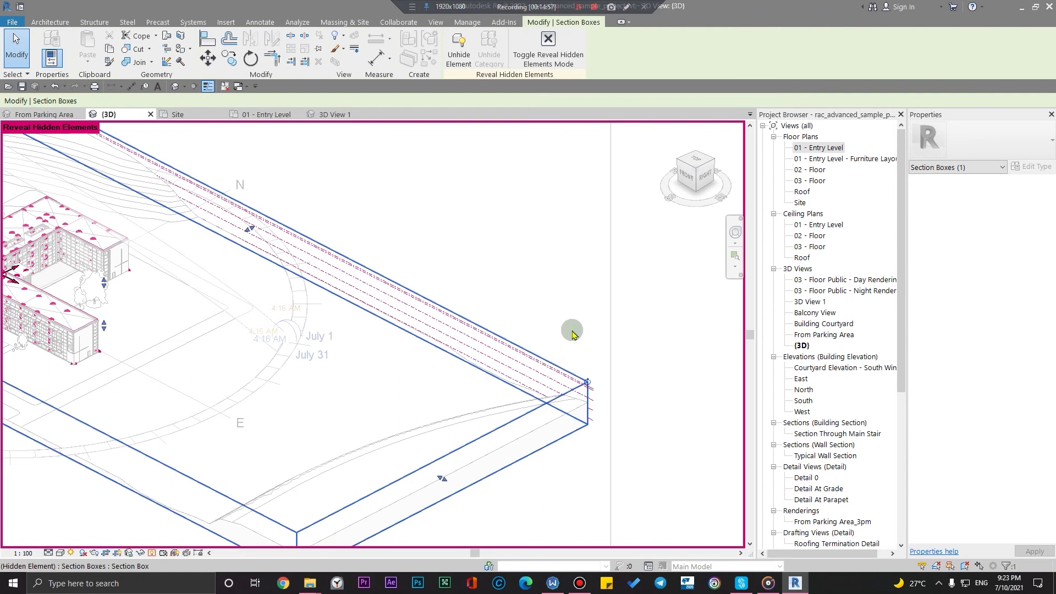
left_click(501, 265)
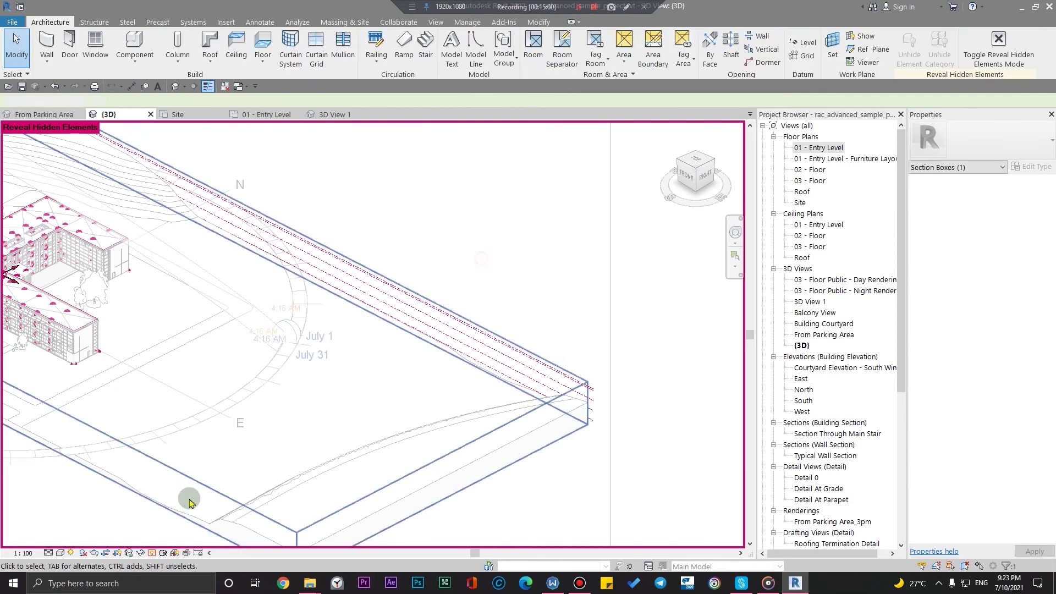
left_click(140, 553)
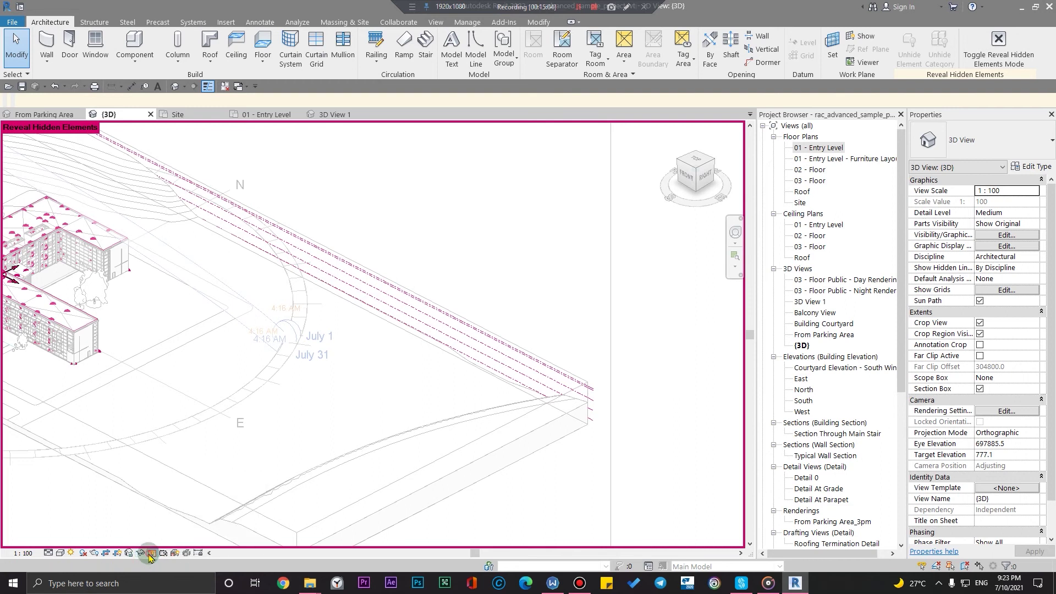
scroll(510, 345, "down", 5)
- Select the section box and turn the view to FRONT
middle_click_drag(510, 308, 464, 259, "shift")
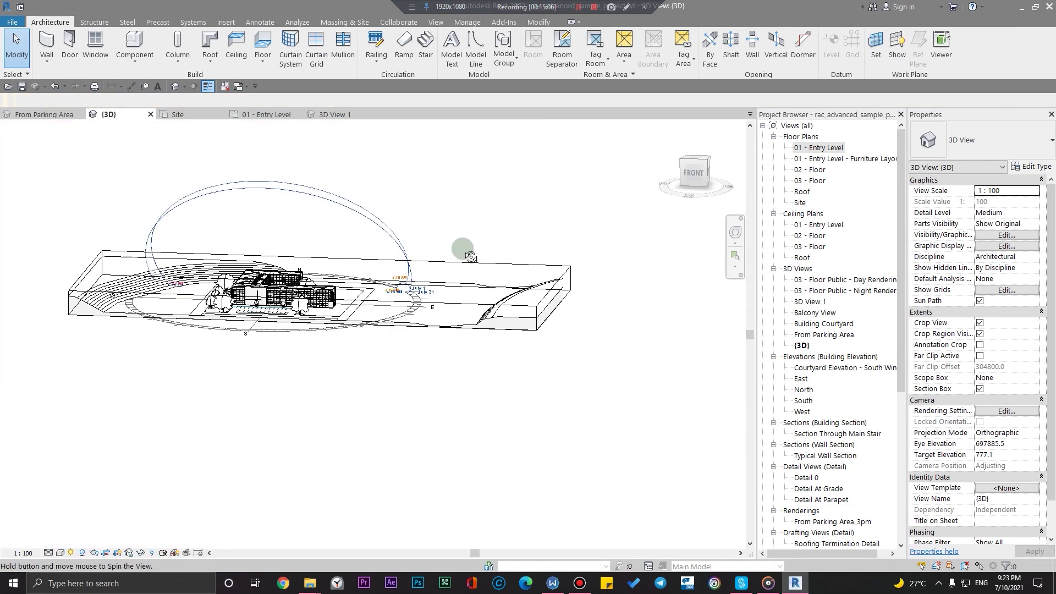
left_click(463, 260)
left_click(690, 175)
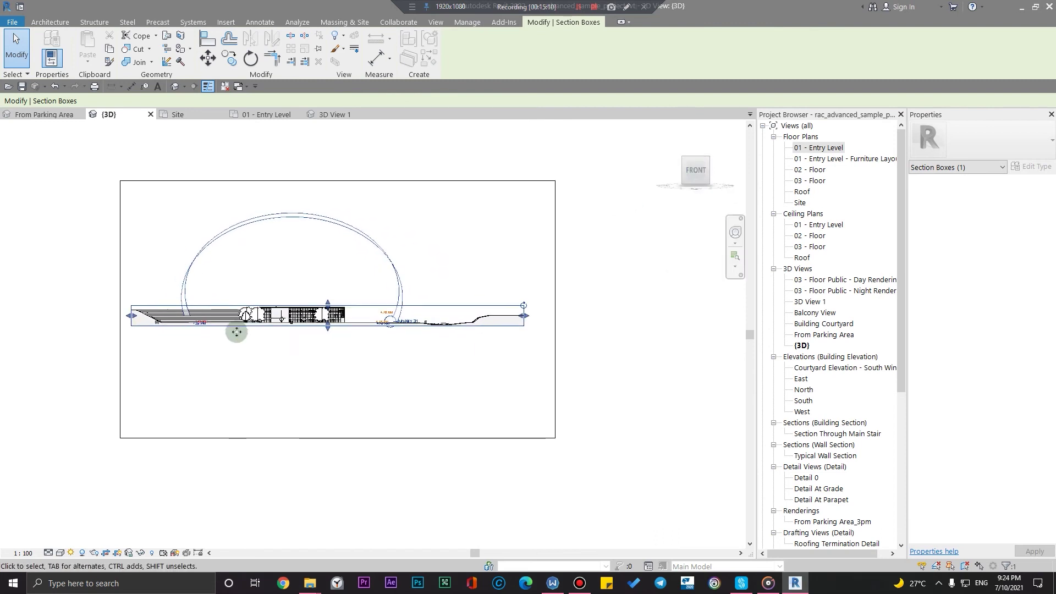
scroll(416, 347, "up", 3)
scroll(416, 347, "up", 3)
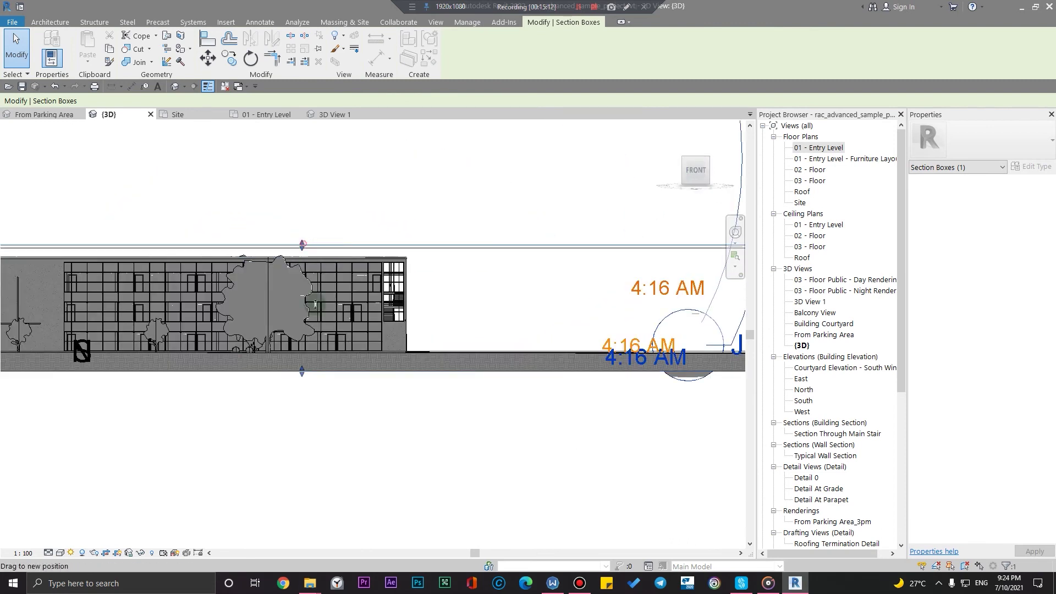
- Orbit to an oblique view and pull the crop's right edge toward the building
middle_click_drag(377, 335, 320, 378, "shift")
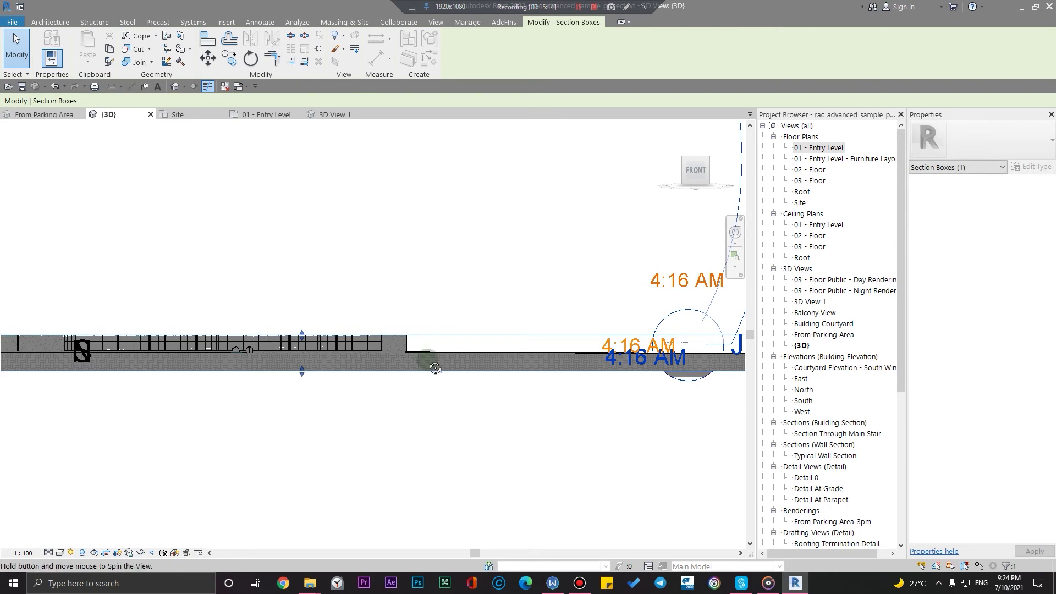
scroll(320, 378, "down", 1)
scroll(462, 370, "down", 3)
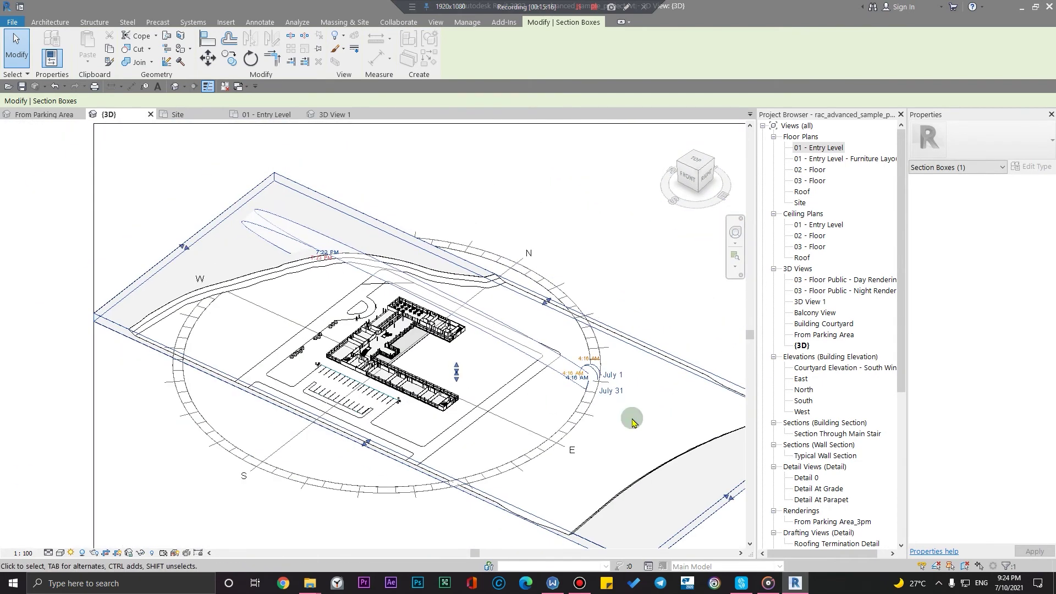
scroll(632, 420, "down", 2)
scroll(522, 391, "up", 2)
scroll(522, 391, "down", 2)
scroll(523, 391, "down", 2)
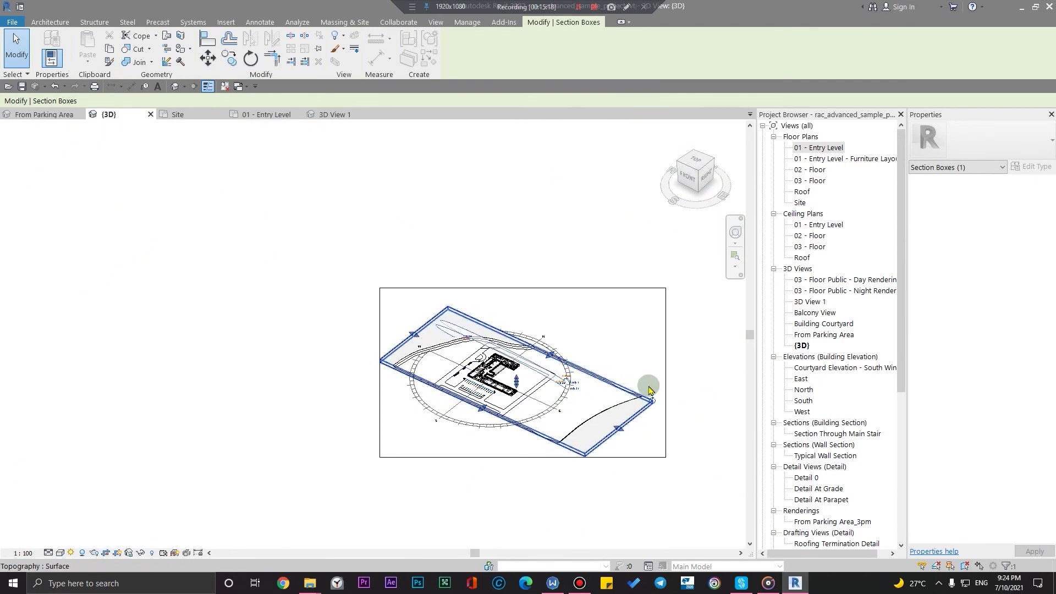
left_click(666, 375)
left_click_drag(664, 372, 539, 396)
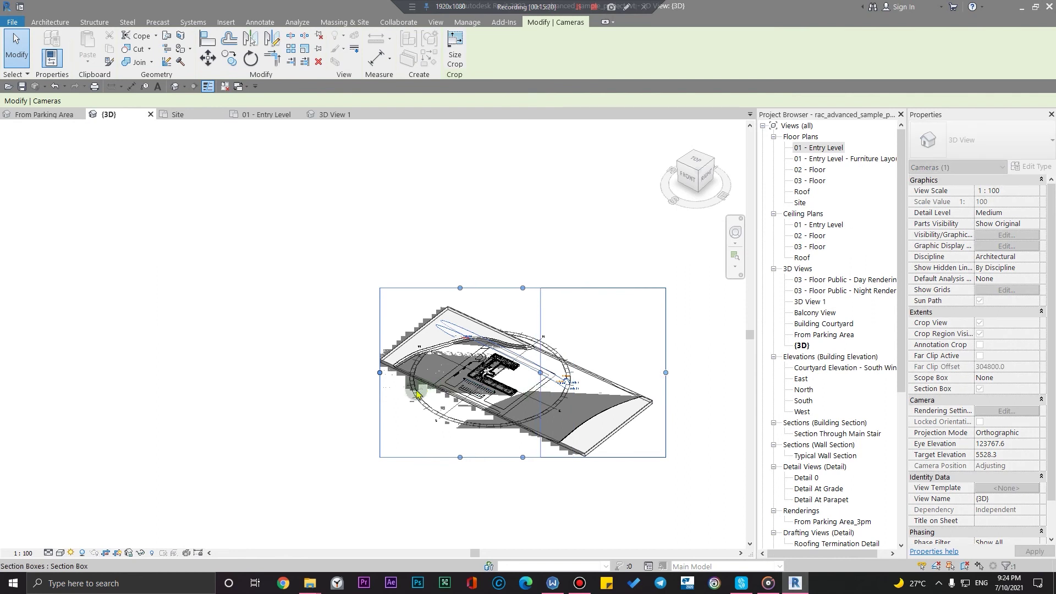
- Tighten the crop over the cut first floor, orbit it, and open File export
scroll(494, 461, "up", 2)
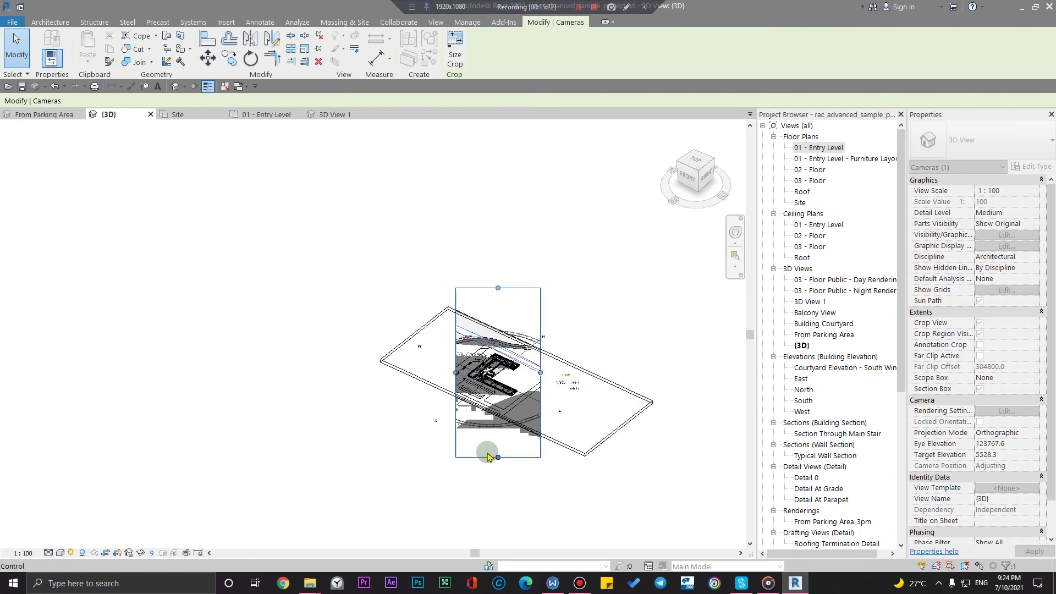
scroll(498, 461, "up", 2)
left_click_drag(538, 356, 497, 309)
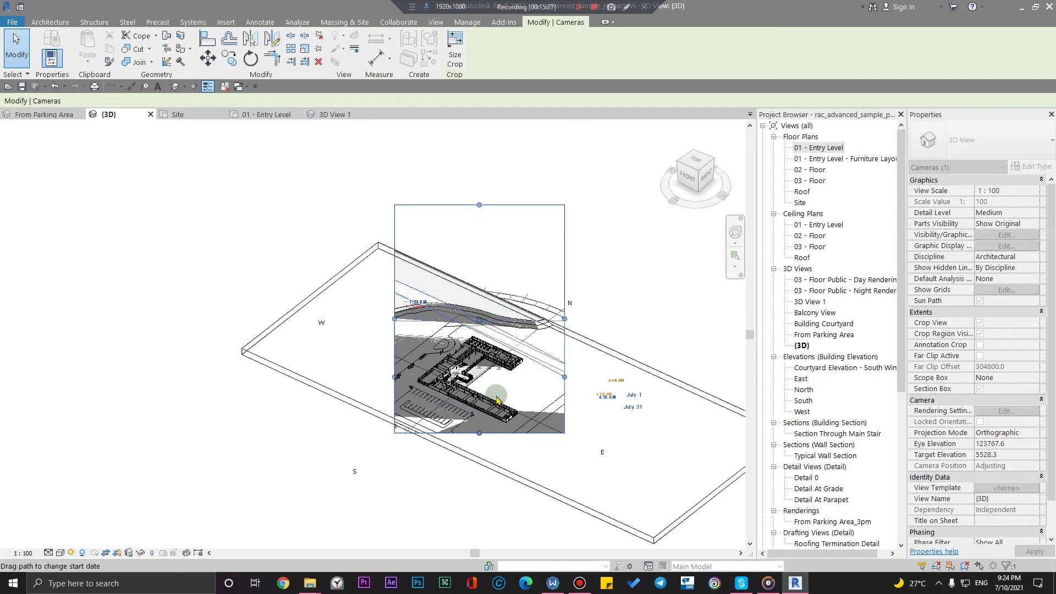
scroll(497, 399, "up", 5)
scroll(493, 396, "down", 2)
mouse_move(518, 372)
middle_mouse_down("shift")
mouse_move(525, 381)
mouse_move(502, 378)
mouse_move(508, 352)
middle_mouse_up("shift")
scroll(516, 377, "down", 3)
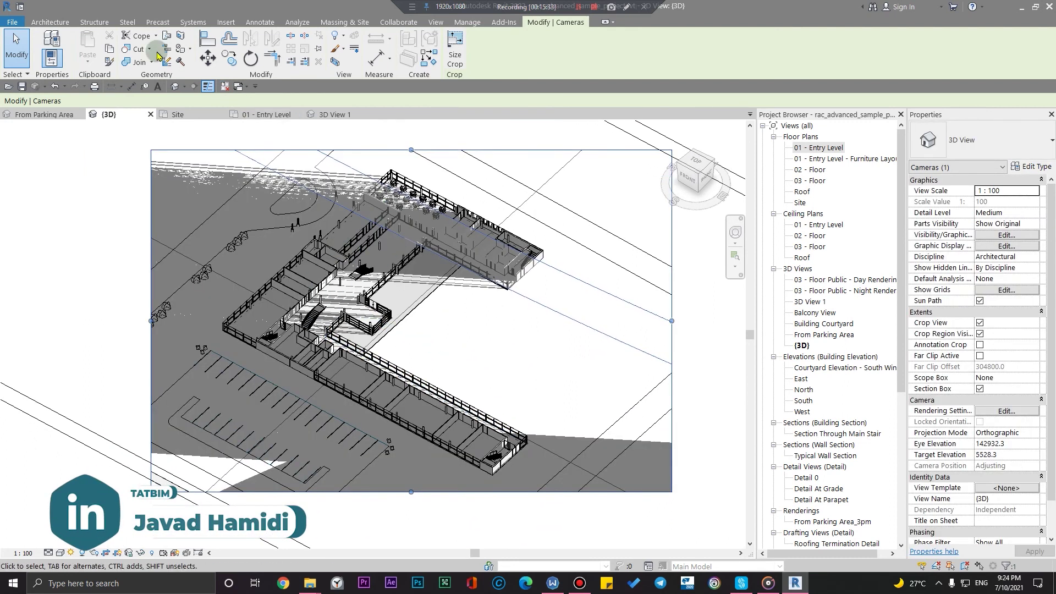
left_click(13, 23)
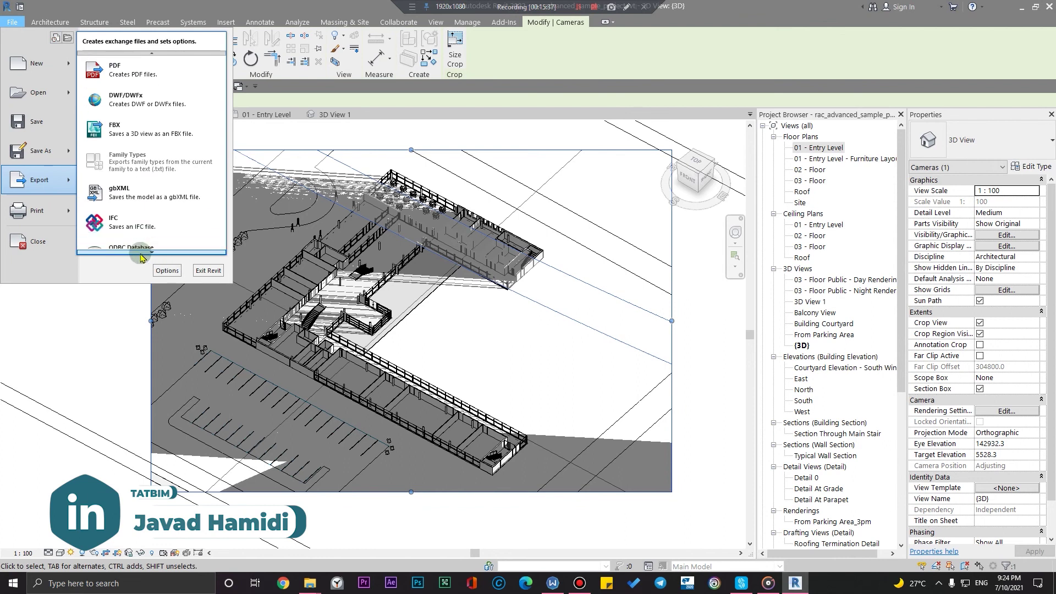
mouse_move(38, 179)
mouse_move(153, 170)
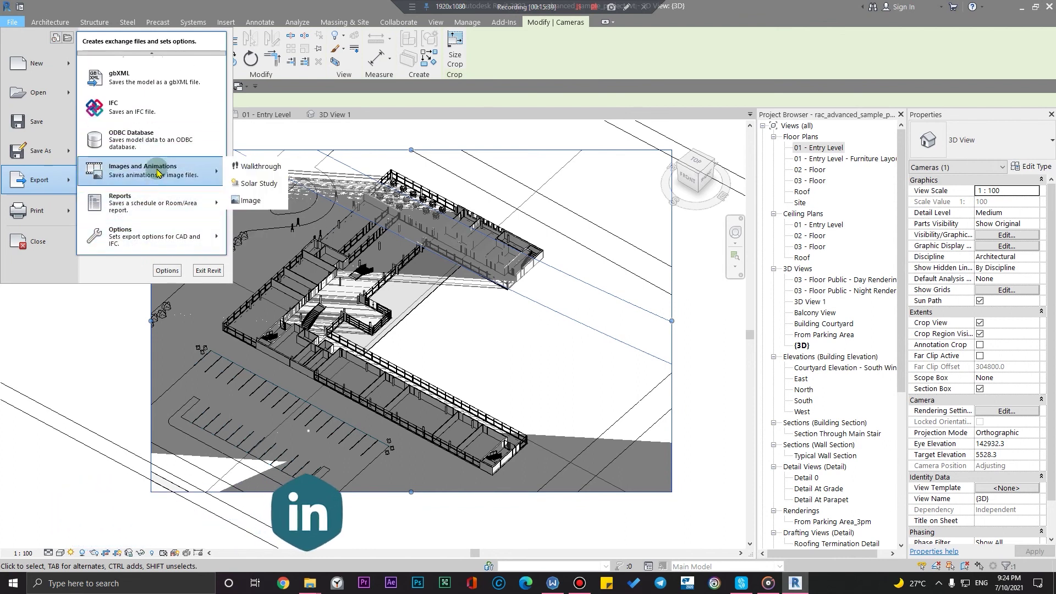
- Export the cut first-floor solar study as '1st floor.avi' at 15 fps to the desktop
left_click(255, 184)
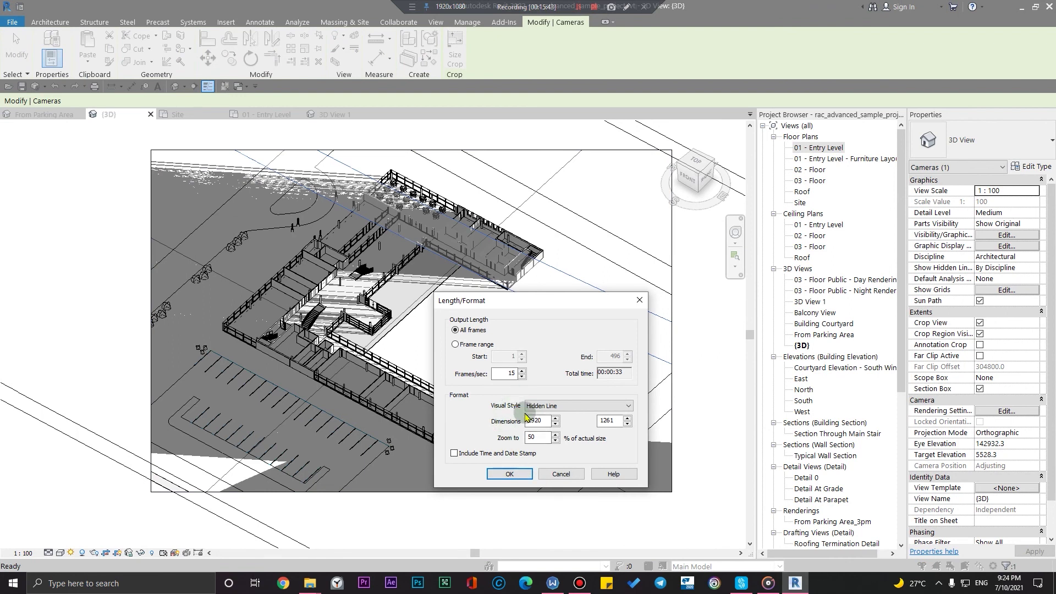
left_click(505, 475)
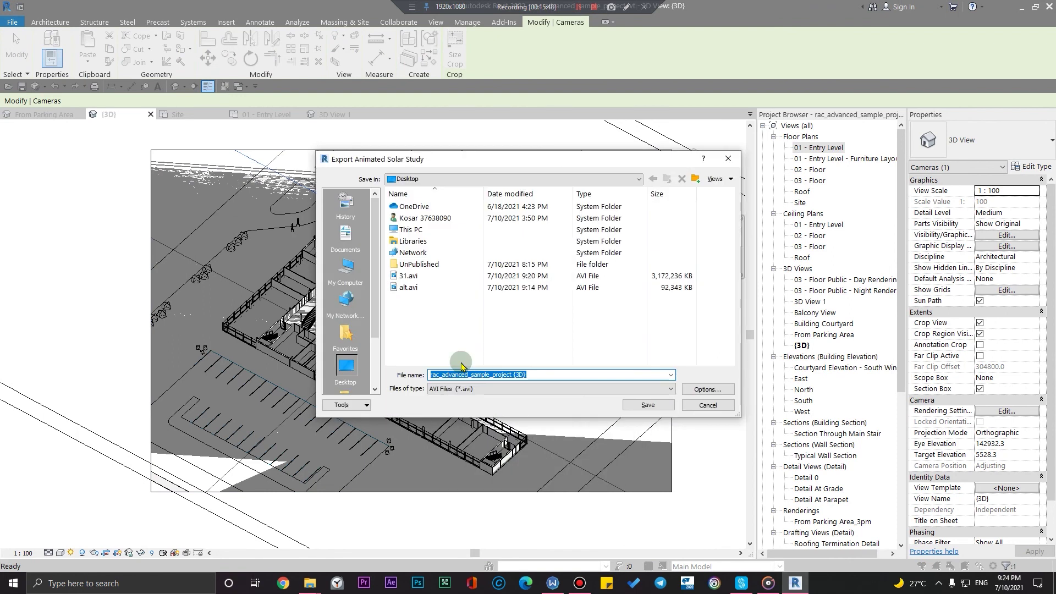
key("Return")
left_click(587, 264)
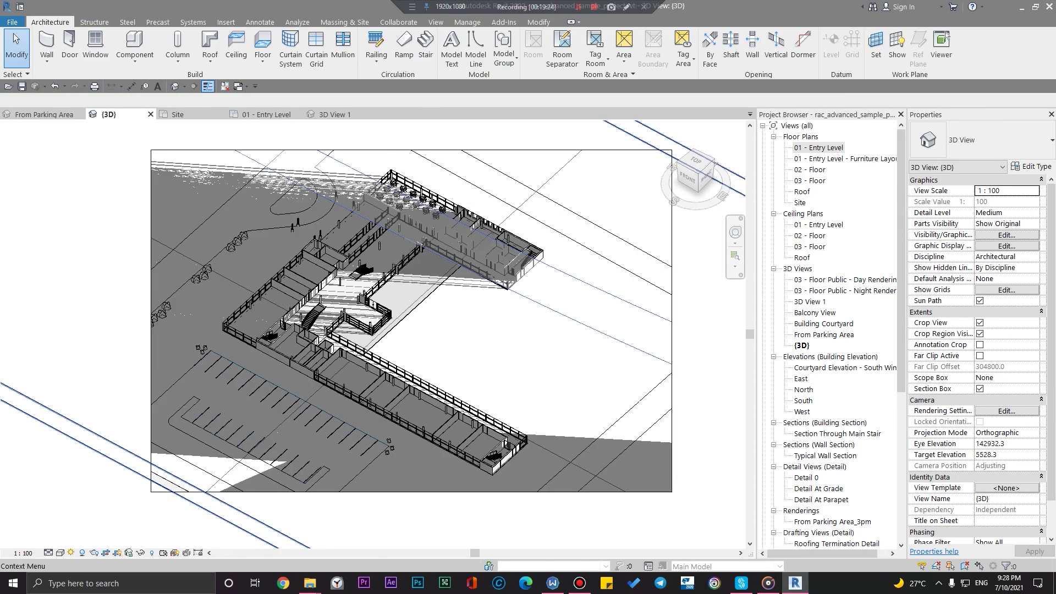
left_click(1018, 7)
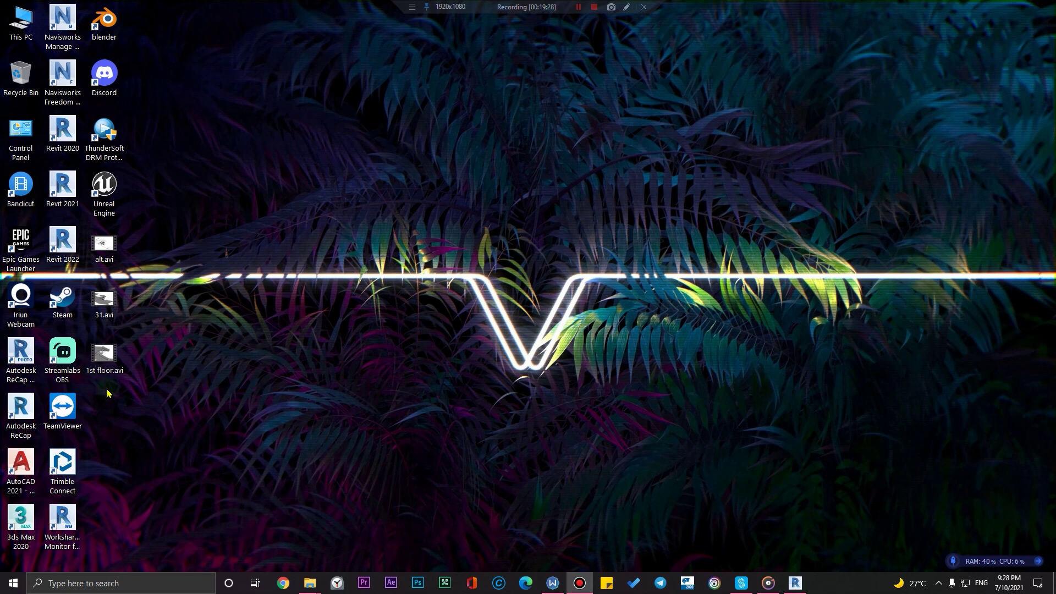
- Play '1st floor.avi' from the desktop in Windows Media Player
double_click(110, 372)
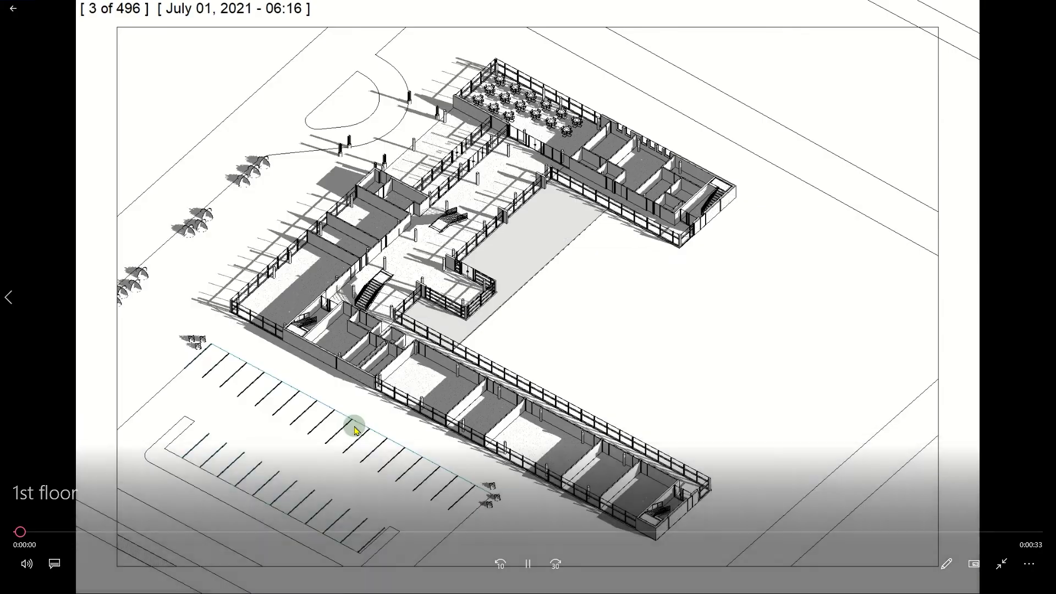